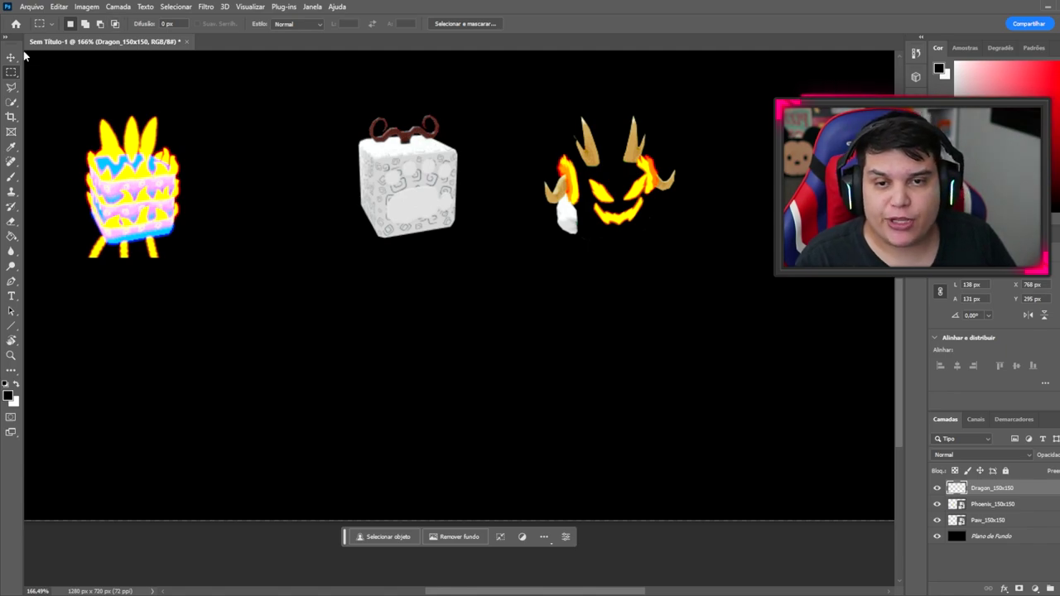
# Move the dragon fruit's horns, flames and face onto the white paw cube
pyautogui.click(12, 57)
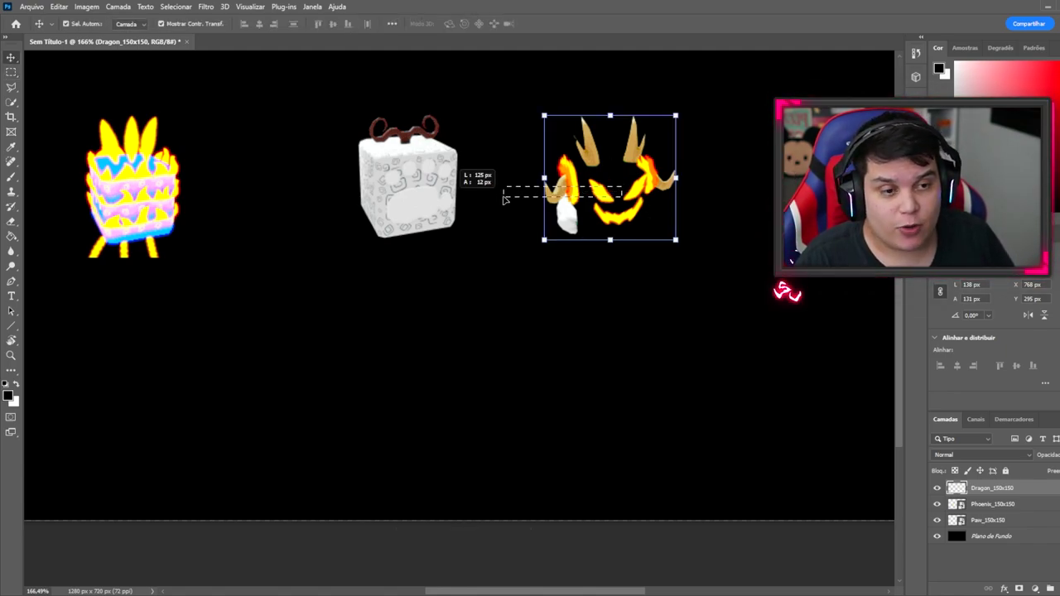
pyautogui.moveTo(607, 200); pyautogui.dragTo(408, 167)
pyautogui.scroll(4, 338, 131)
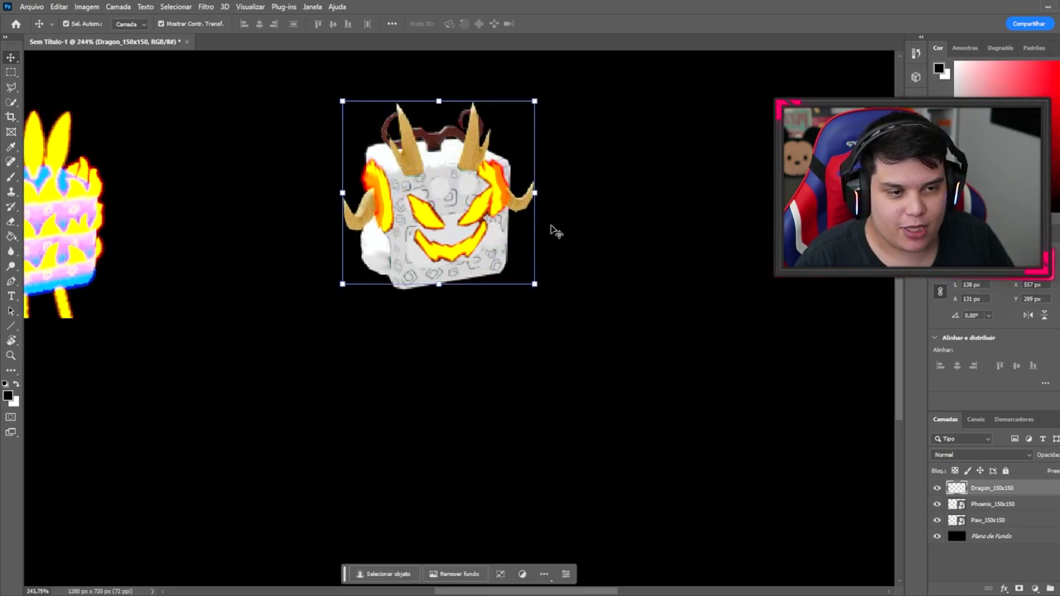
pyautogui.scroll(-3, 551, 235)
pyautogui.scroll(1, 547, 235)
pyautogui.scroll(3, 513, 196)
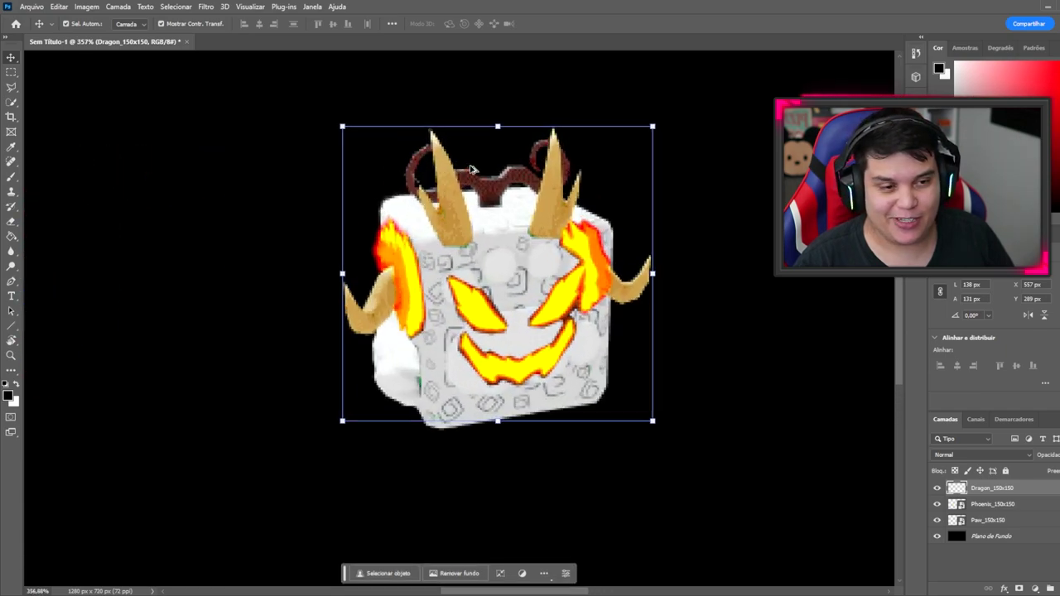
# Widen the dragon layer to about 109% and skew it slightly upward at its outer edge to fit the cube
pyautogui.moveTo(658, 283); pyautogui.dragTo(682, 268)
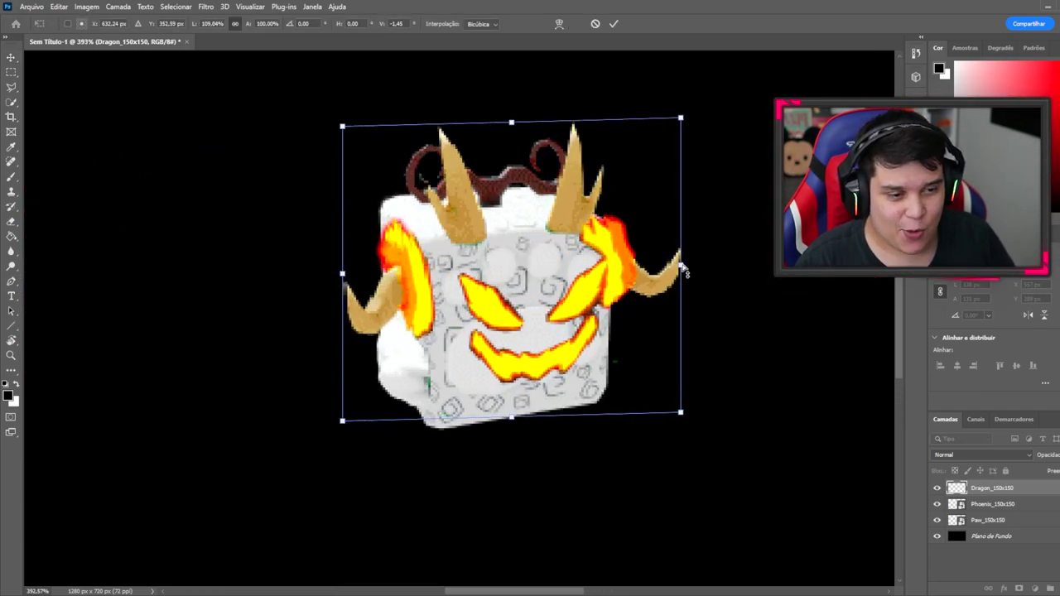
pyautogui.press('Return')
pyautogui.scroll(-6, 679, 282)
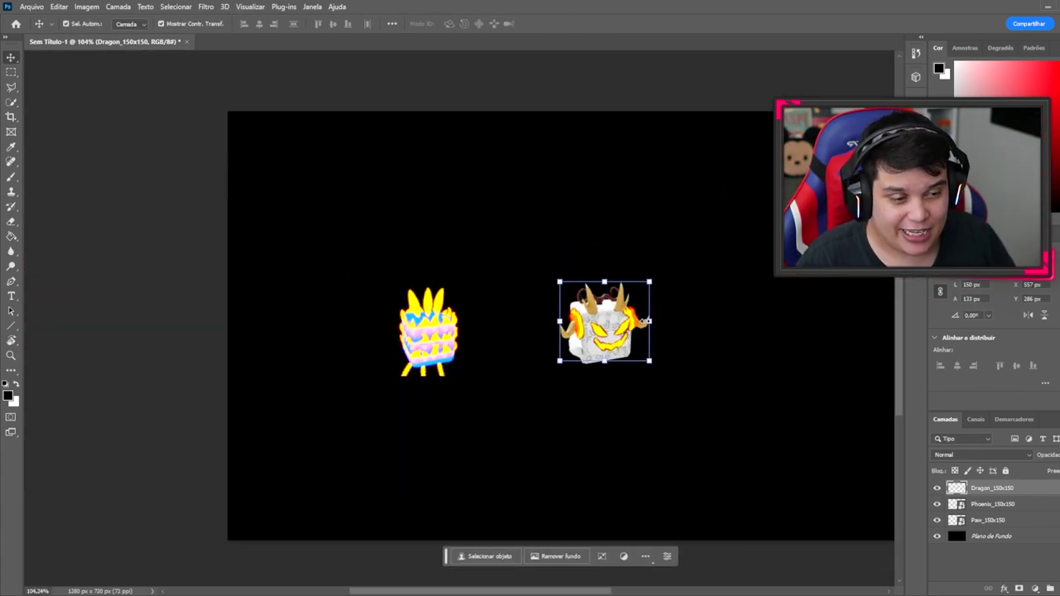
# Duplicate the Dragon_150x150 layer and hide the copy as a backup
pyautogui.scroll(3, 653, 377)
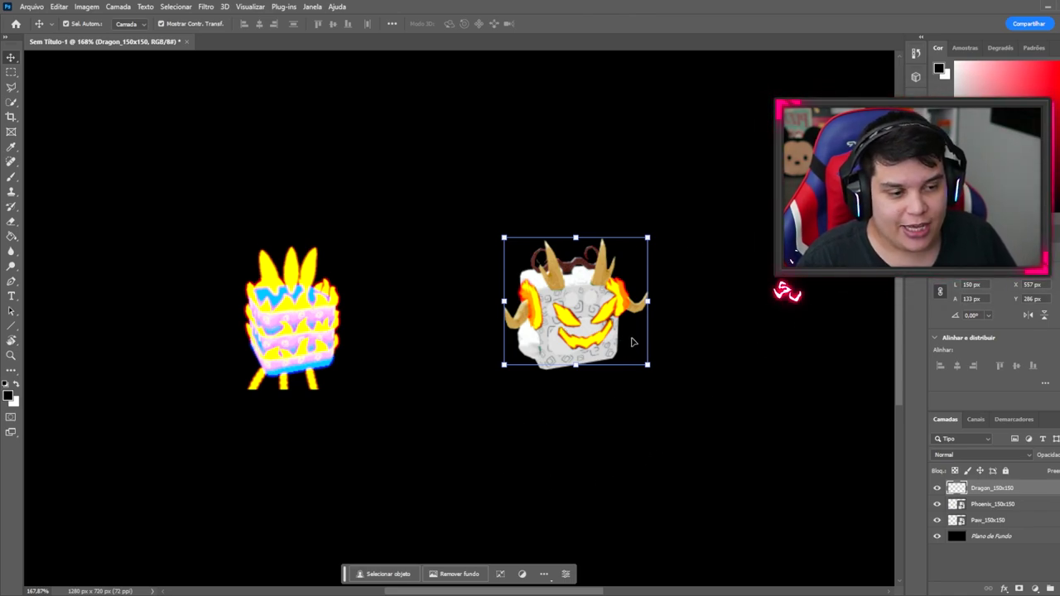
pyautogui.scroll(1, 631, 342)
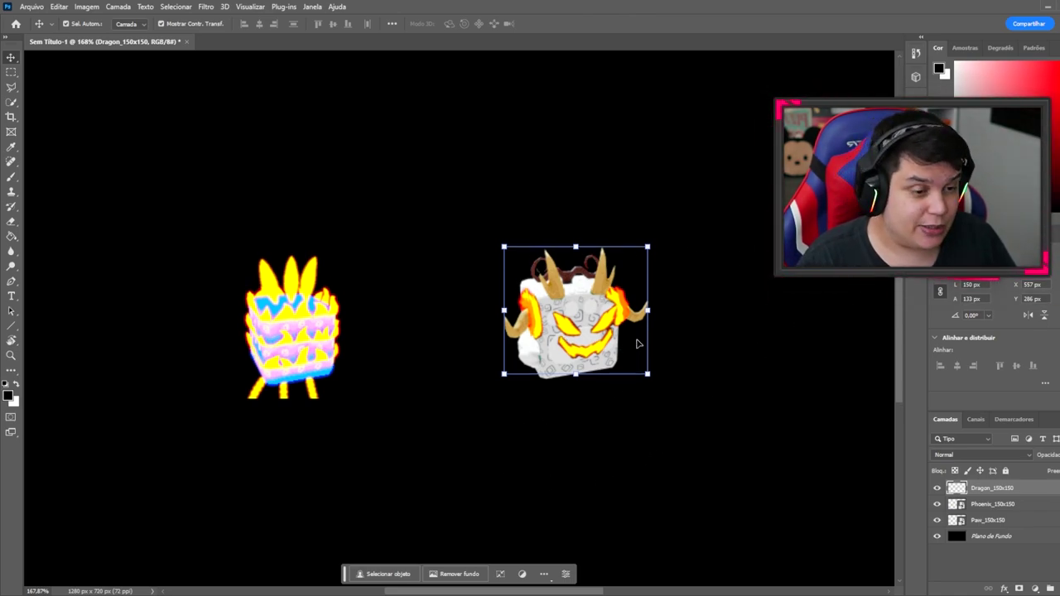
pyautogui.scroll(5, 637, 344)
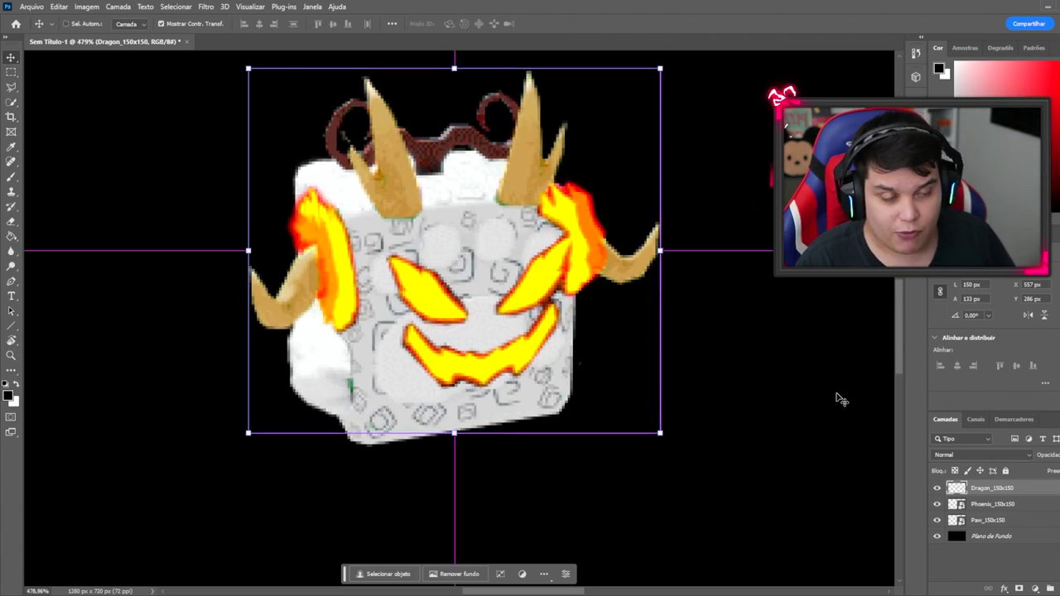
pyautogui.hotkey('ctrl', 'j')
pyautogui.click(937, 489)
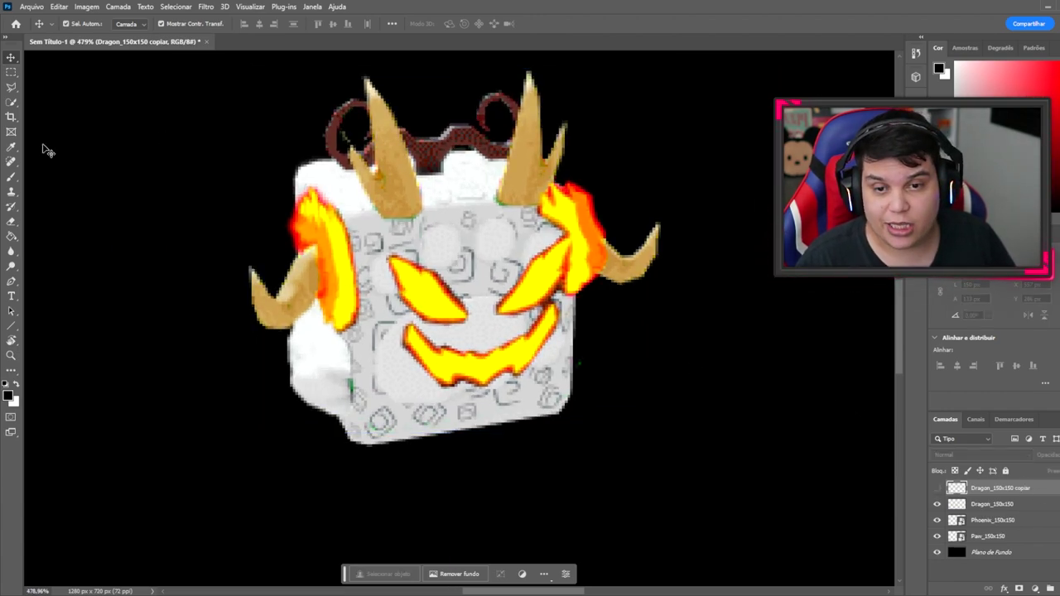
# Erase the flaming eyes and mouth from the original Dragon_150x150 layer, keeping its horns and side flames
pyautogui.click(10, 221)
pyautogui.scroll(-1, 451, 269)
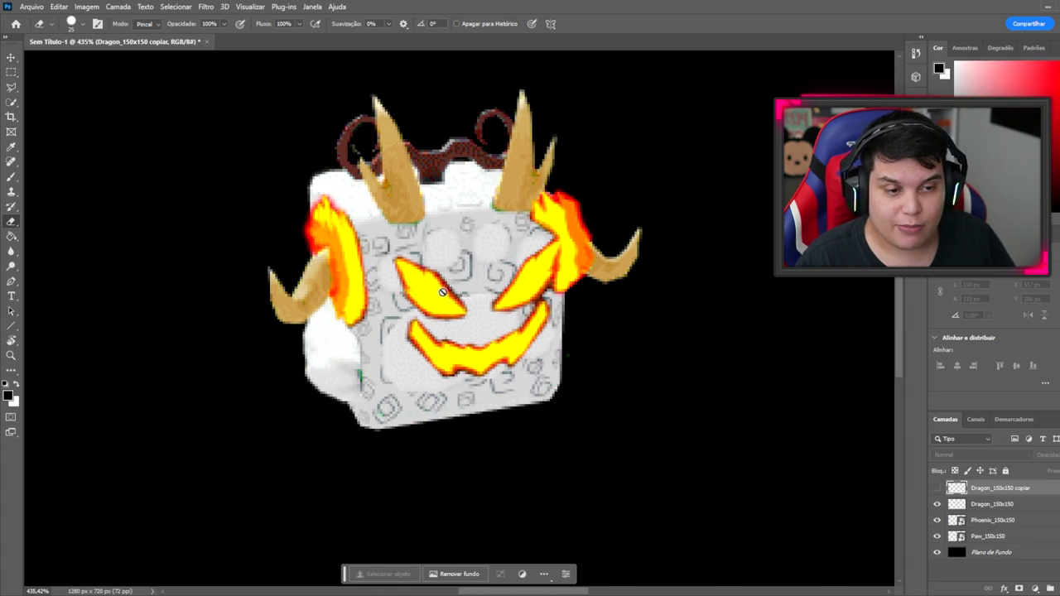
pyautogui.click(973, 504)
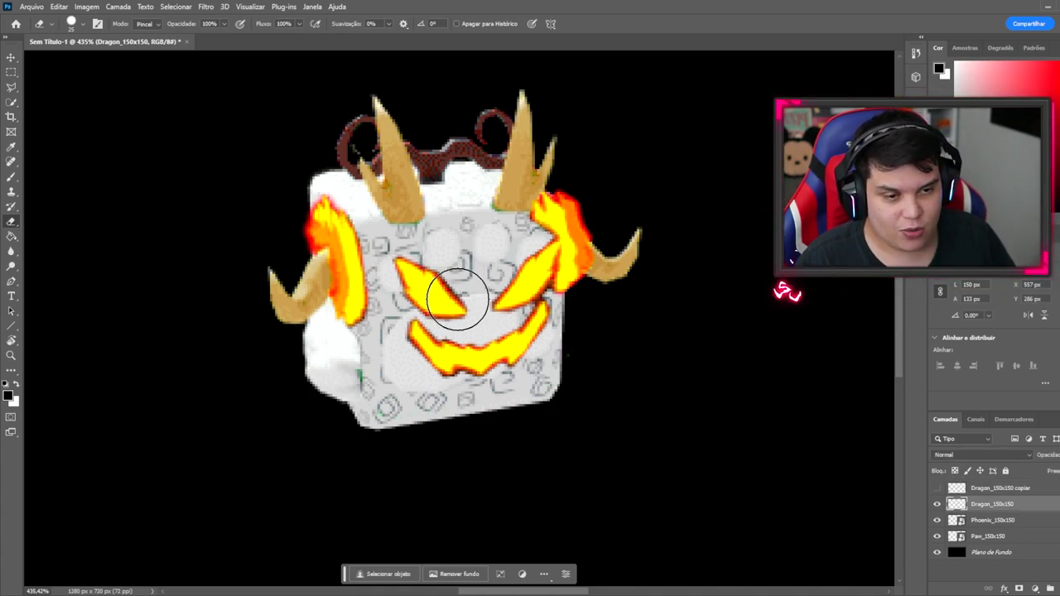
pyautogui.moveTo(414, 277)
pyautogui.mouseDown()
pyautogui.moveTo(447, 365)
pyautogui.moveTo(497, 364)
pyautogui.moveTo(507, 304)
pyautogui.mouseUp()
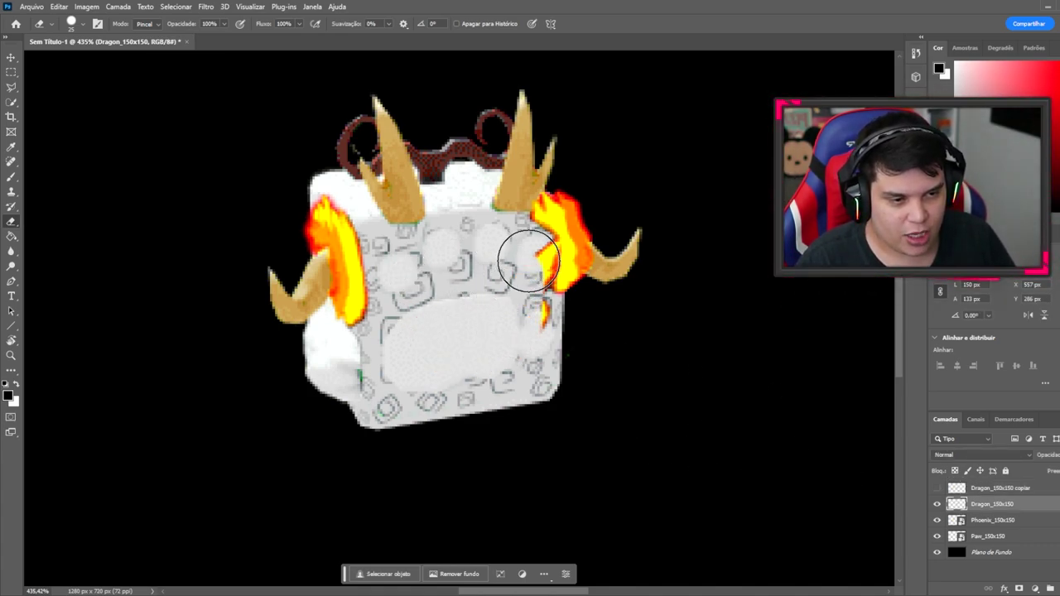
pyautogui.moveTo(529, 259)
pyautogui.mouseDown()
pyautogui.moveTo(525, 249)
pyautogui.moveTo(517, 364)
pyautogui.mouseUp()
# Move the Phoenix_150x150 flames and legs onto the paw cube, aligning the legs with its lower edge
pyautogui.scroll(-5, 520, 319)
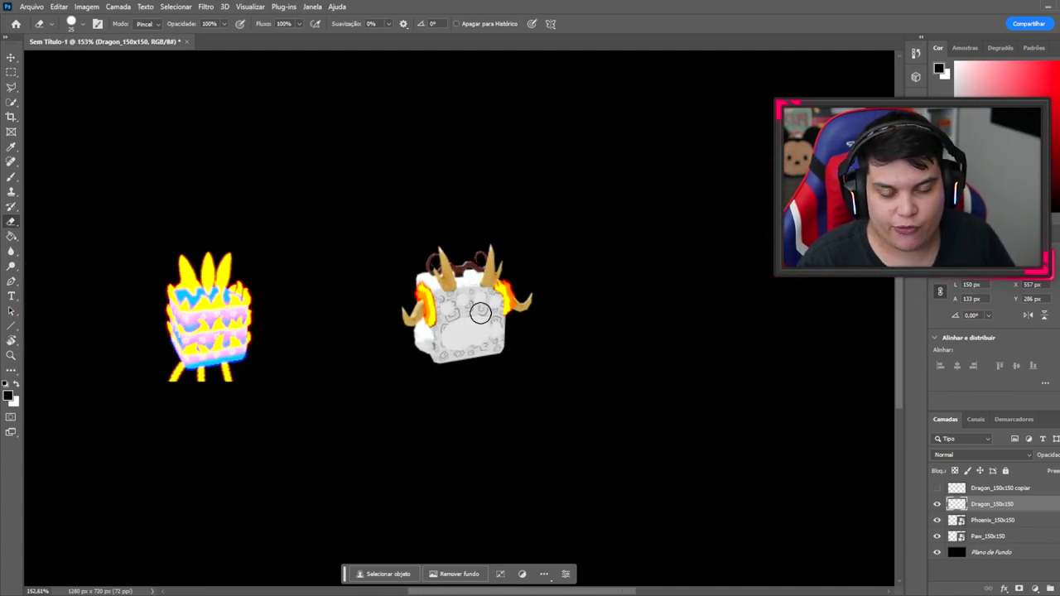
pyautogui.click(12, 57)
pyautogui.moveTo(198, 315); pyautogui.dragTo(325, 314)
pyautogui.scroll(3, 393, 477)
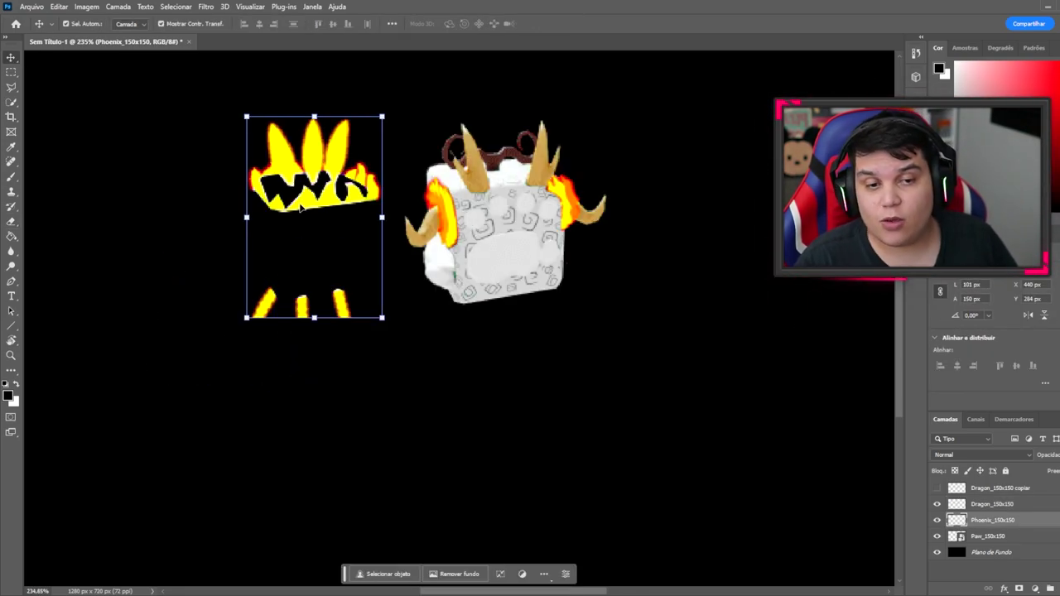
pyautogui.moveTo(283, 195); pyautogui.dragTo(487, 199)
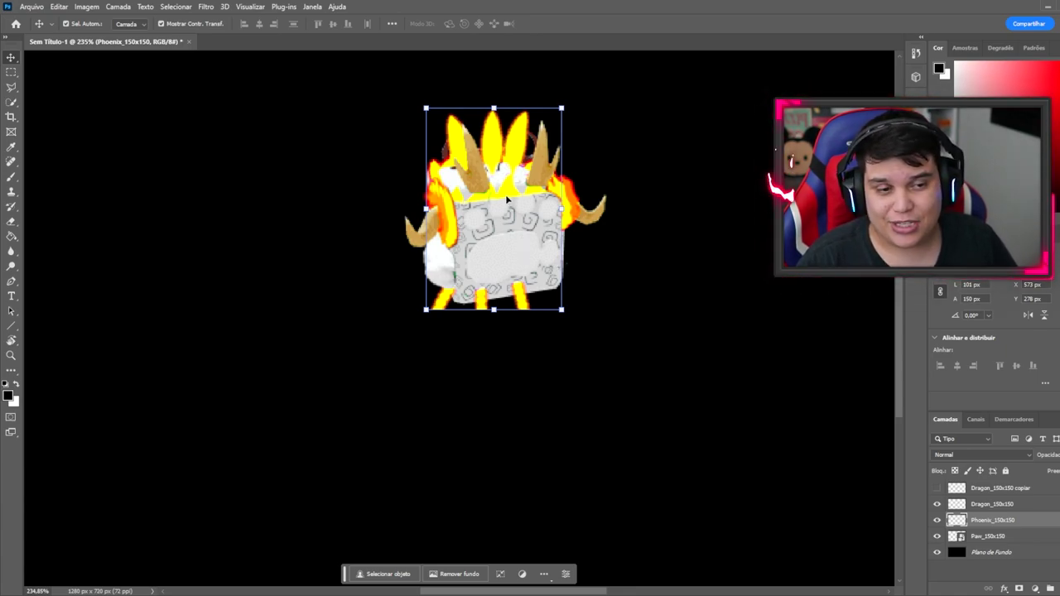
pyautogui.scroll(-2, 507, 199)
pyautogui.scroll(3, 510, 214)
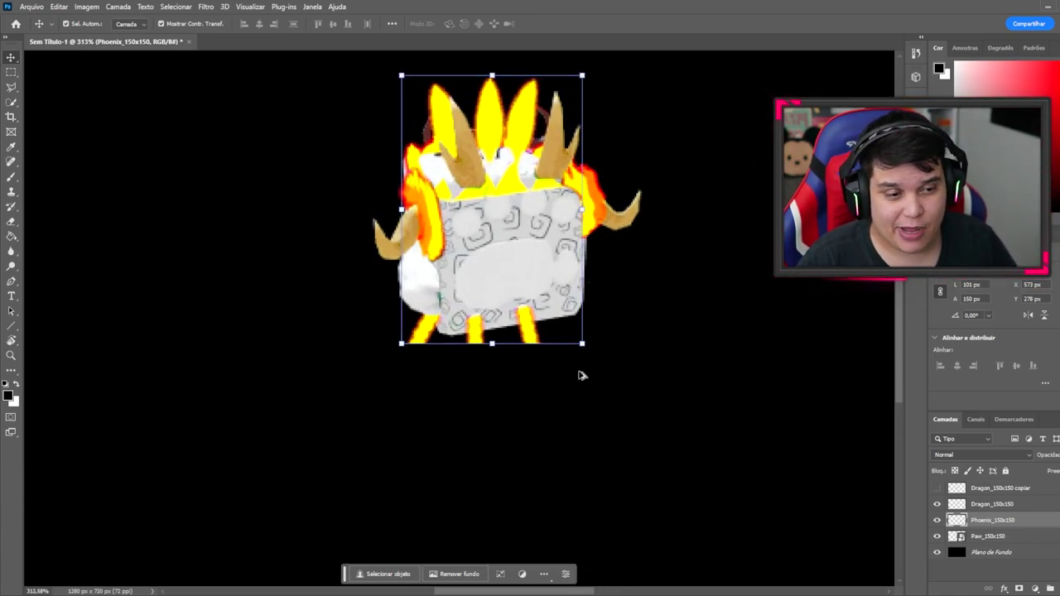
pyautogui.moveTo(535, 346); pyautogui.dragTo(555, 357)
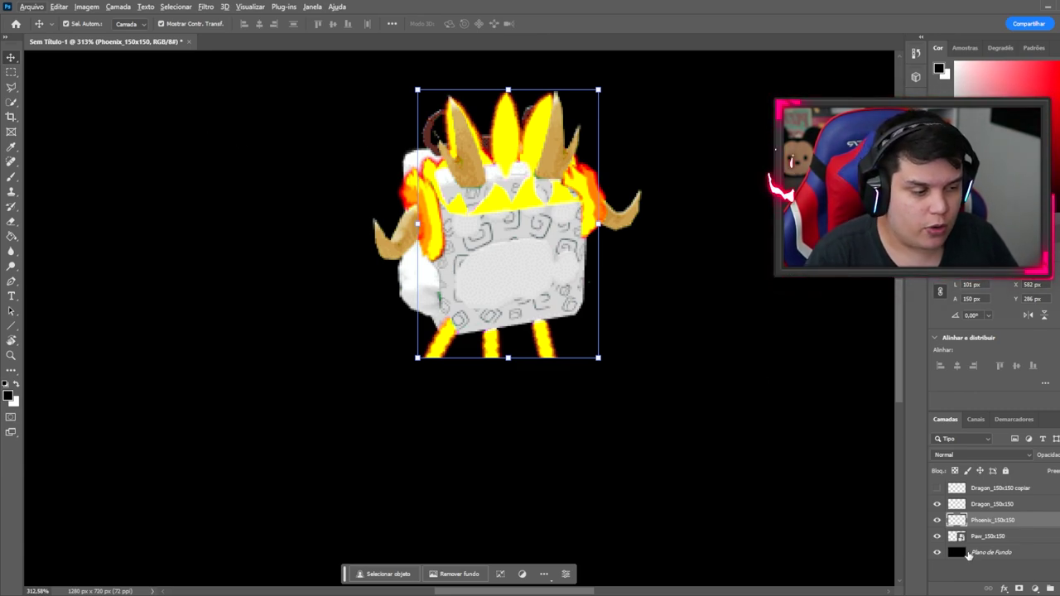
# Erase the upper flames from the Phoenix_150x150 layer, keeping only its three legs
pyautogui.click(627, 469)
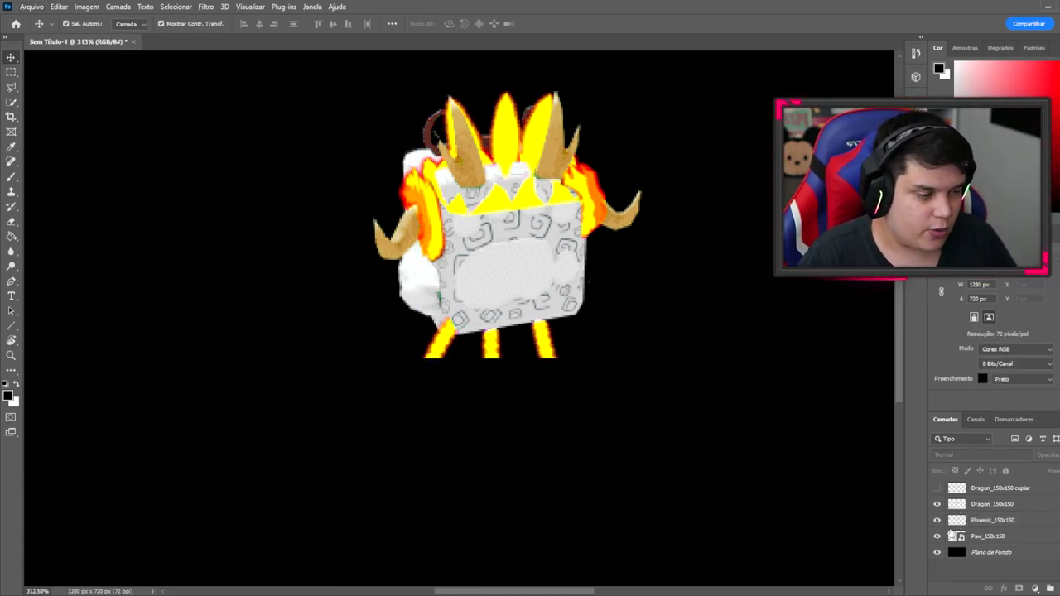
pyautogui.click(936, 504)
pyautogui.click(936, 503)
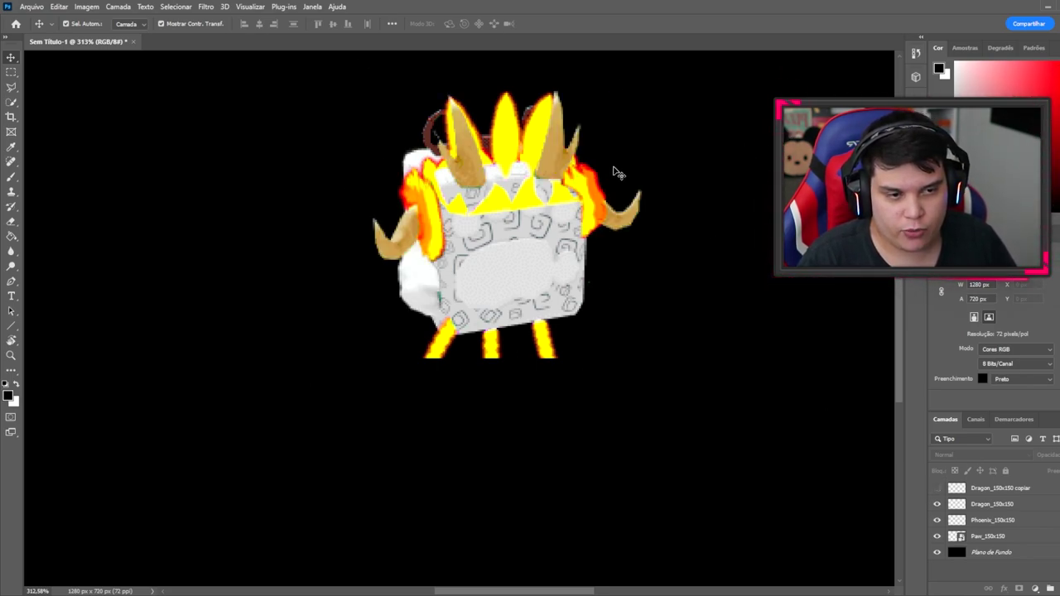
pyautogui.click(11, 221)
pyautogui.click(992, 520)
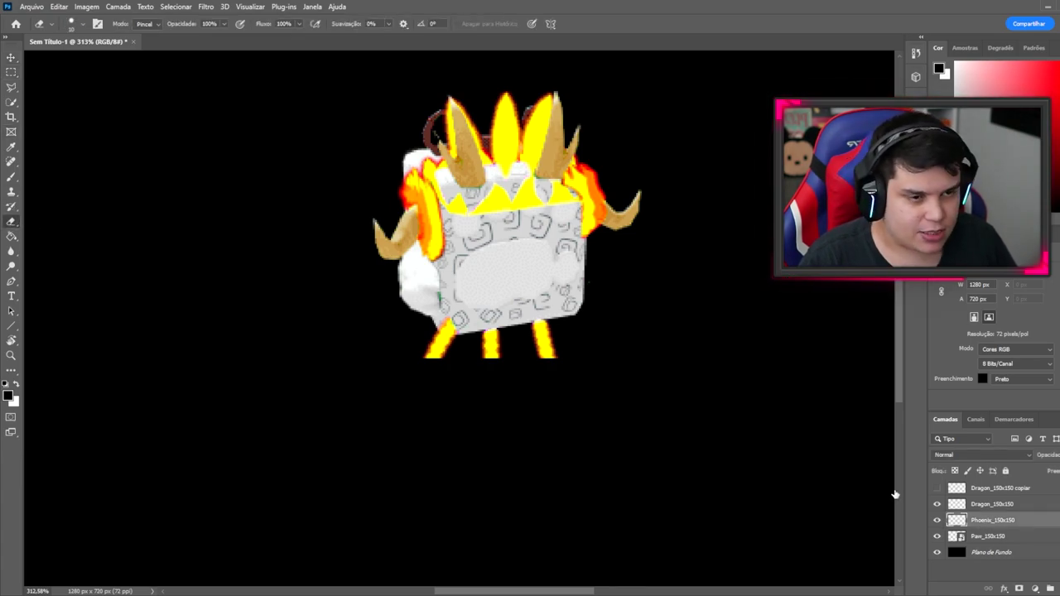
pyautogui.keyDown('alt'); pyautogui.rightClick(454, 104); pyautogui.keyUp('alt')
pyautogui.moveTo(475, 128)
pyautogui.mouseDown()
pyautogui.moveTo(528, 128)
pyautogui.moveTo(655, 254)
pyautogui.mouseUp()
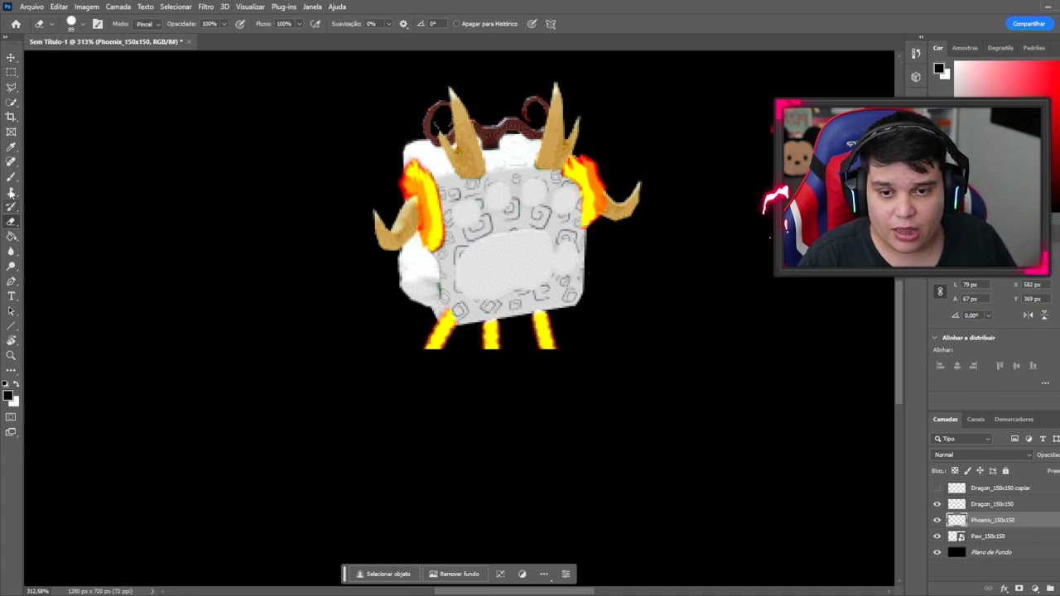
# Switch to the Brush and set the foreground colour to yellow #fcd104, sampled from a phoenix leg
pyautogui.press('b')
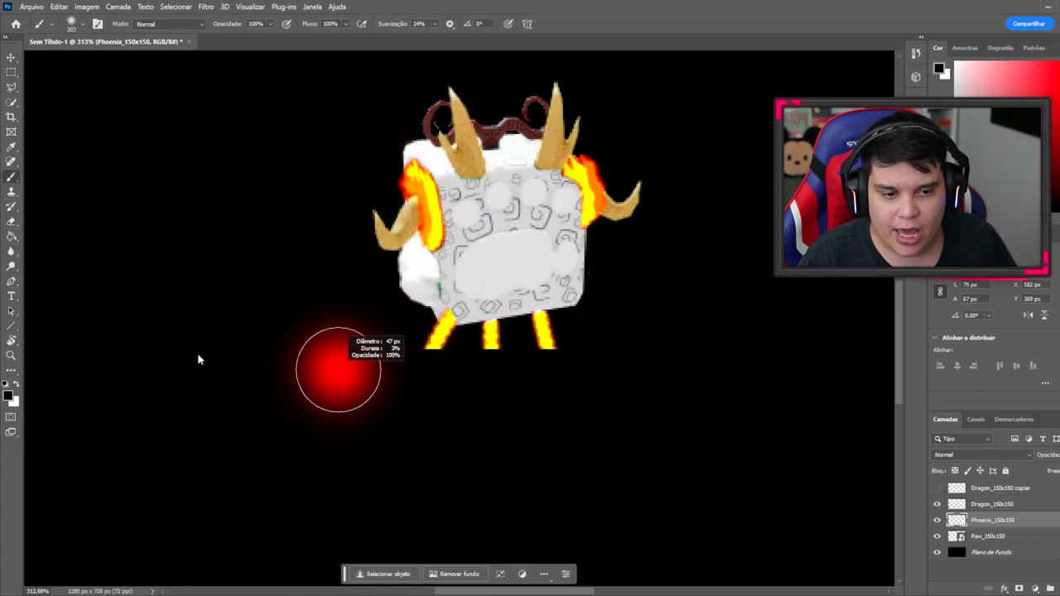
pyautogui.click(8, 396)
pyautogui.click(439, 333)
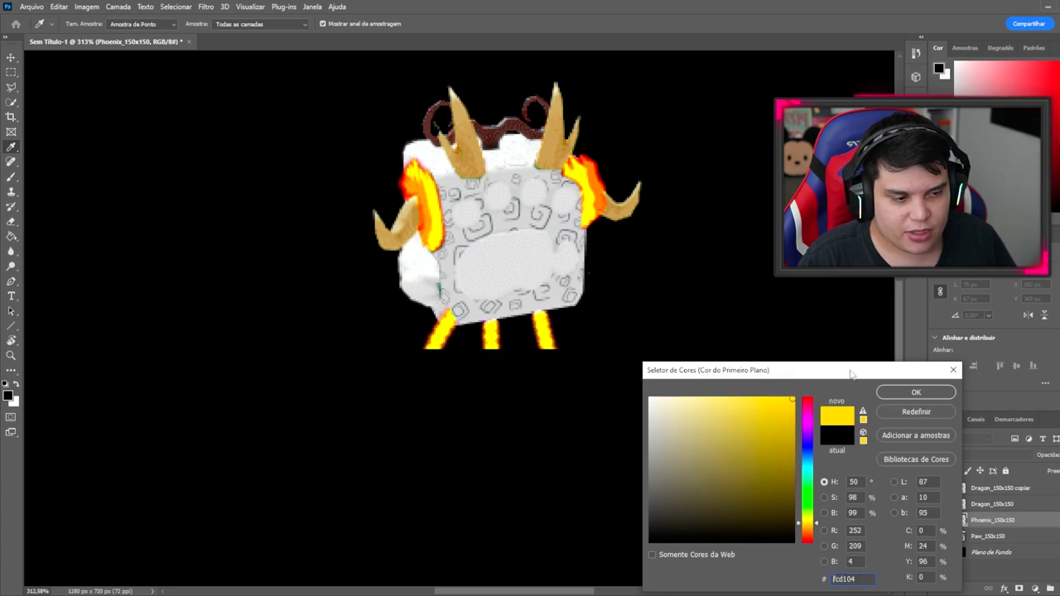
pyautogui.click(914, 393)
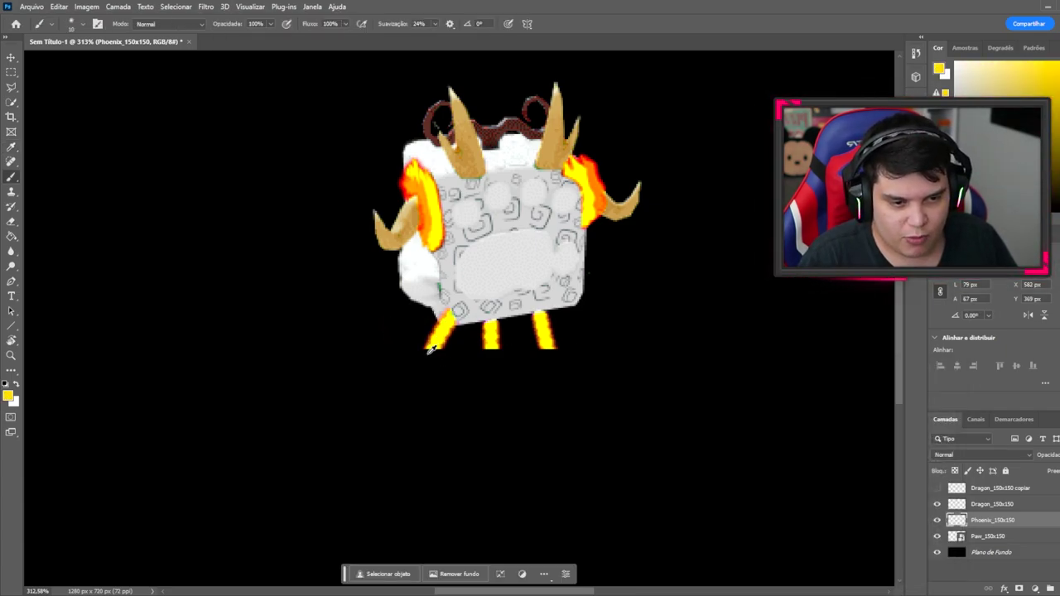
pyautogui.scroll(5, 430, 346)
pyautogui.moveTo(457, 347)
pyautogui.mouseDown()
pyautogui.moveTo(300, 431)
pyautogui.moveTo(239, 367)
pyautogui.mouseUp()
pyautogui.hotkey('ctrl', 'z')
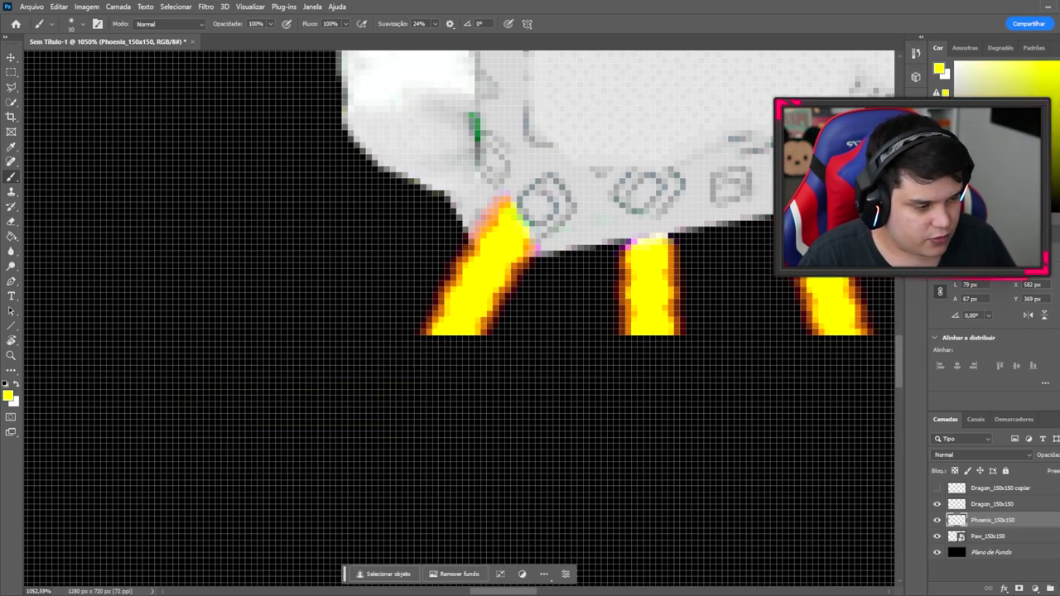
# Create a new layer above Phoenix_150x150 and paint a curved yellow extension of the leftmost leg with a soft brush of about 9 px
pyautogui.hotkey('ctrl', 'shift', 'alt', 'n')
pyautogui.scroll(-7, 551, 381)
pyautogui.scroll(6, 505, 414)
pyautogui.keyDown('alt'); pyautogui.rightClick(551, 282); pyautogui.keyUp('alt')
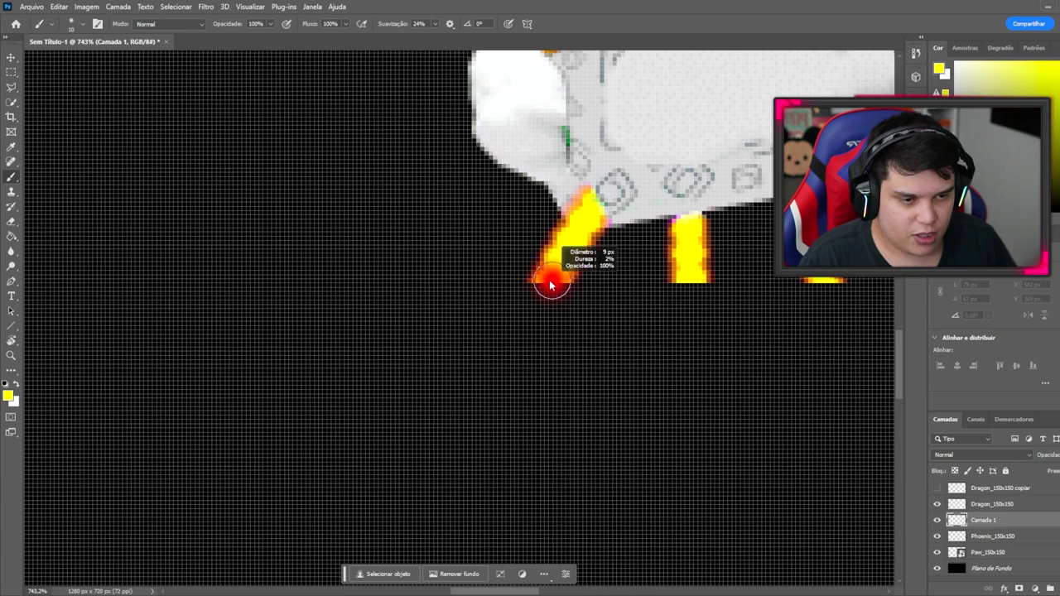
pyautogui.moveTo(549, 279)
pyautogui.mouseDown()
pyautogui.moveTo(452, 337)
pyautogui.moveTo(303, 159)
pyautogui.mouseUp()
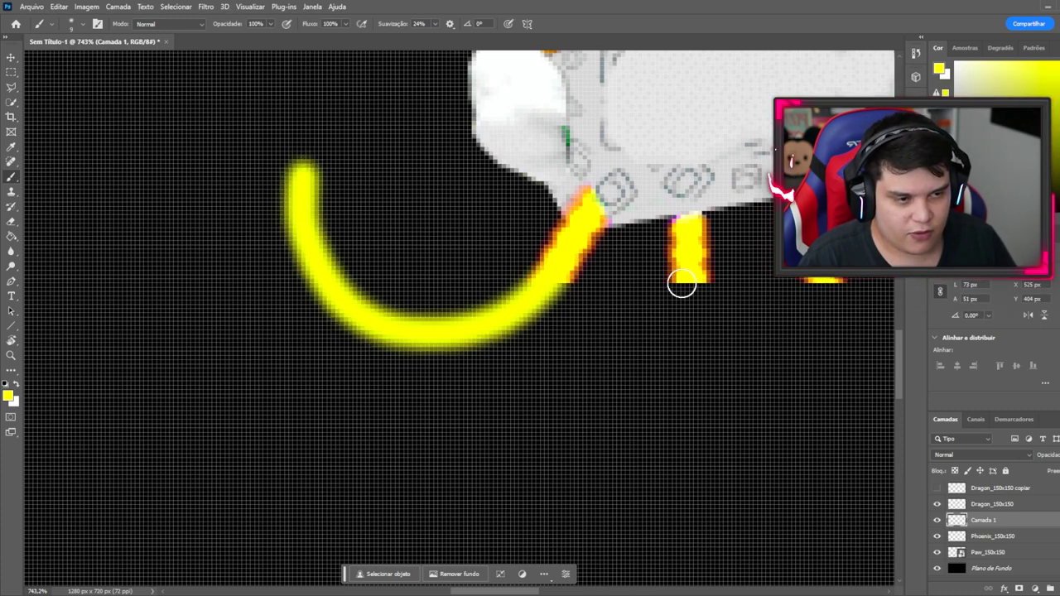
# Paint a curved yellow extension from the middle phoenix leg, undoing the first stroke and redrawing it
pyautogui.scroll(-5, 681, 284)
pyautogui.moveTo(688, 288); pyautogui.dragTo(678, 340)
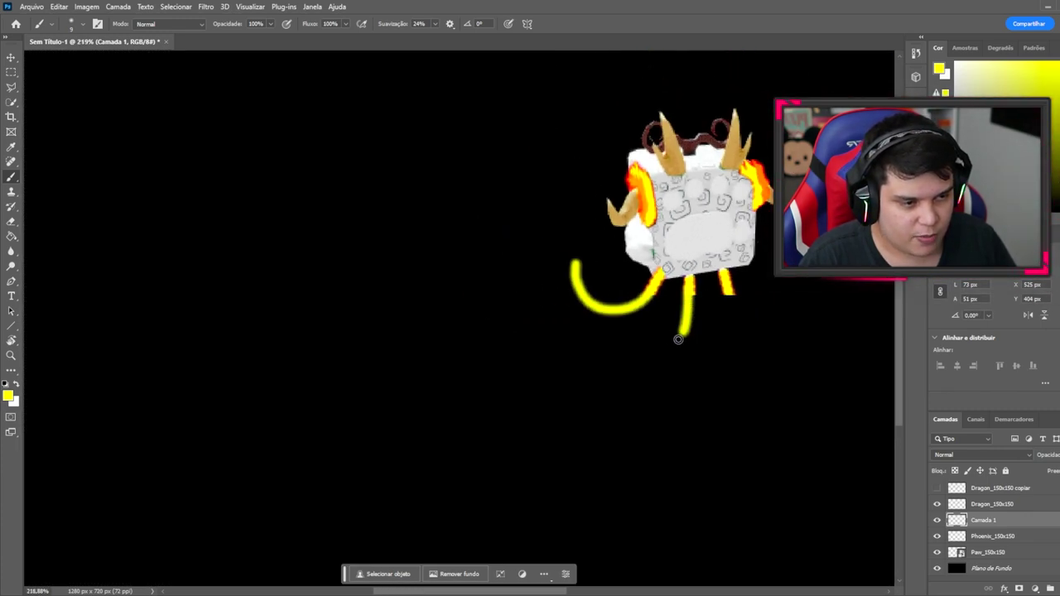
pyautogui.hotkey('ctrl', 'z')
pyautogui.moveTo(688, 285)
pyautogui.mouseDown()
pyautogui.moveTo(667, 324)
pyautogui.moveTo(635, 304)
pyautogui.mouseUp()
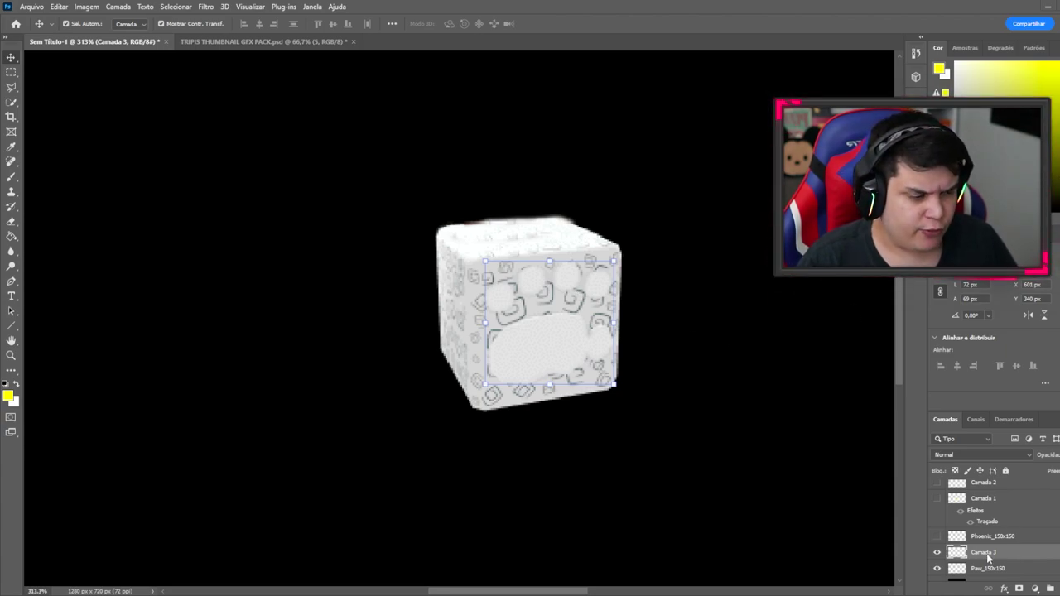
# Paste the copied layer style onto the paw print layer, Camada 3
pyautogui.click(986, 553)
pyautogui.rightClick(1018, 553)
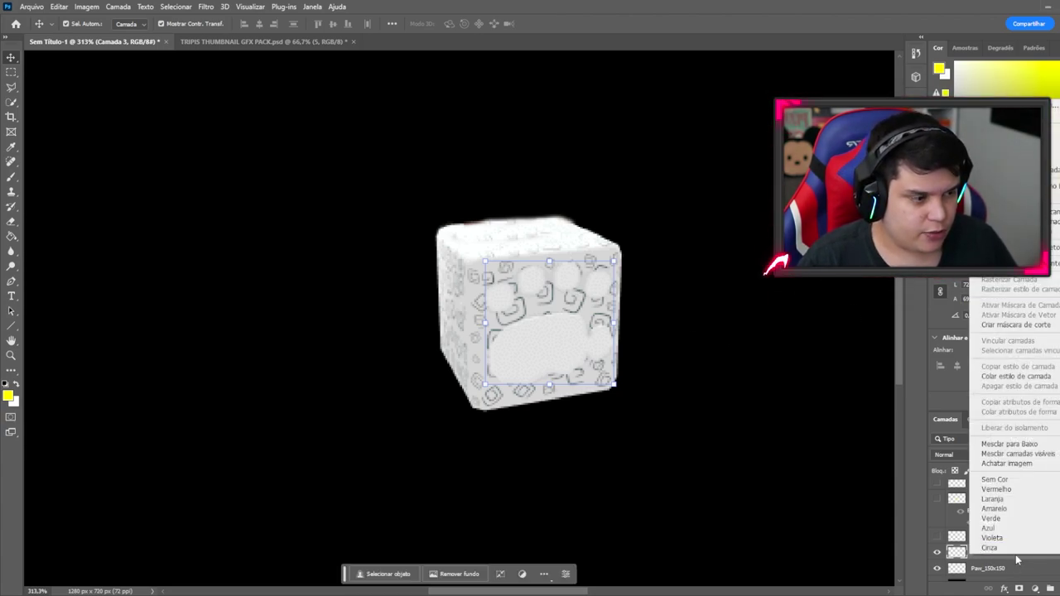
pyautogui.click(1002, 377)
pyautogui.scroll(-3, 621, 341)
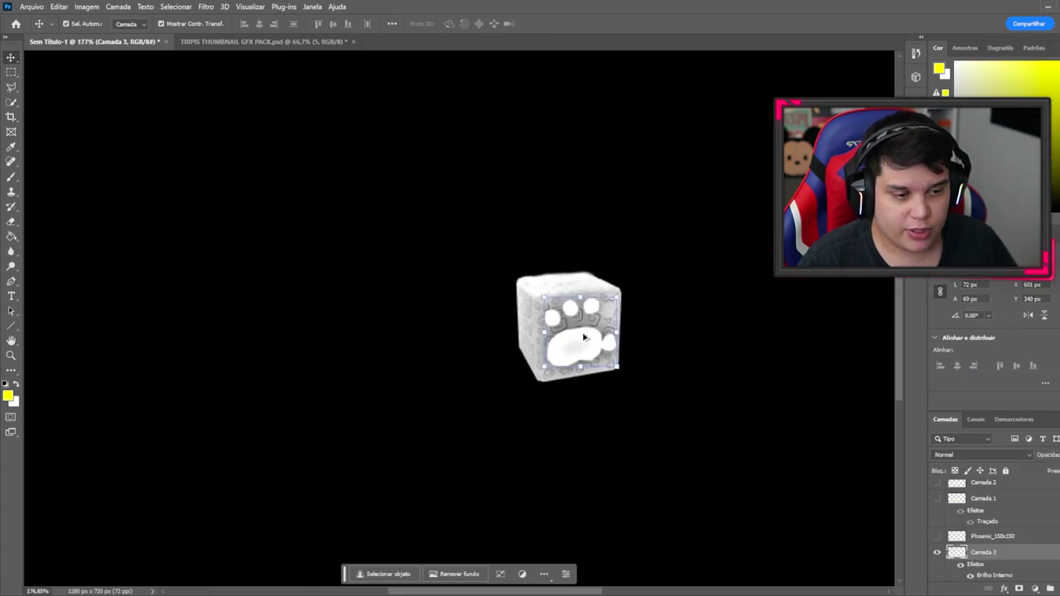
# Turn off the drop shadow effect (Sombra Projetada) on the paw print layer
pyautogui.scroll(-2, 989, 567)
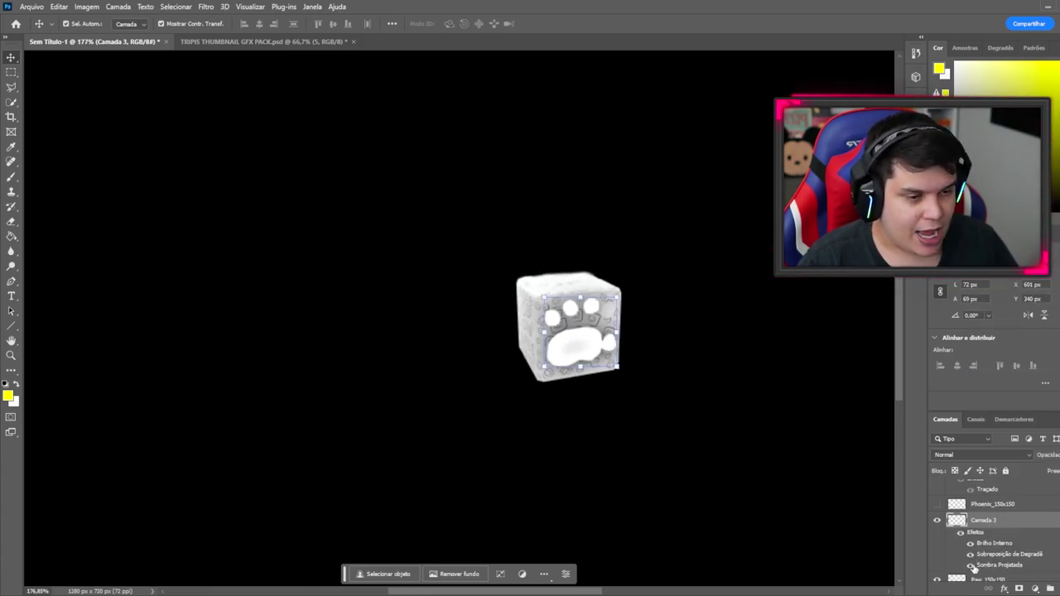
pyautogui.scroll(1, 594, 342)
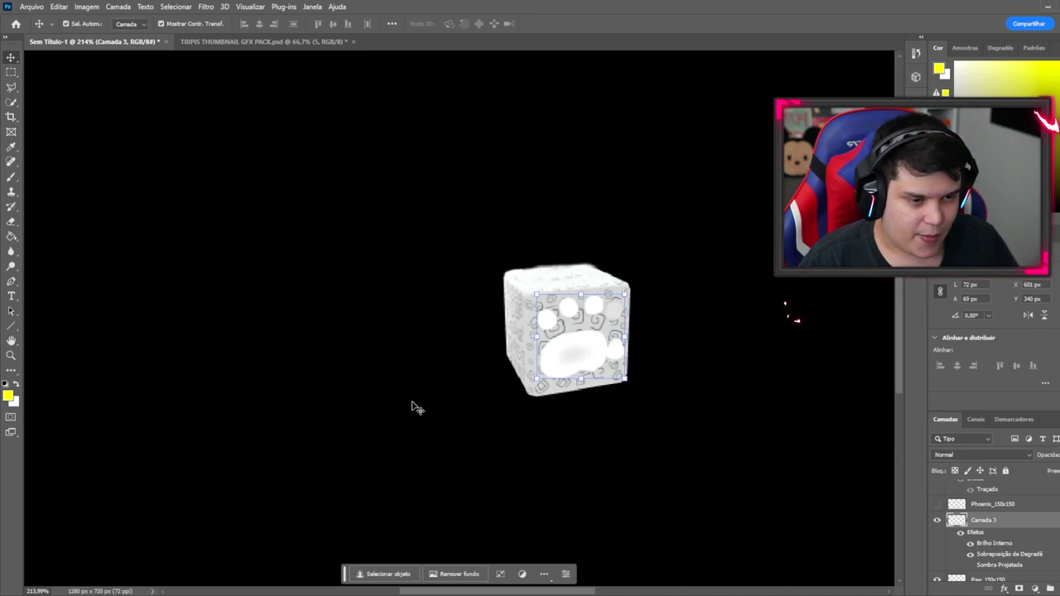
pyautogui.scroll(1, 662, 305)
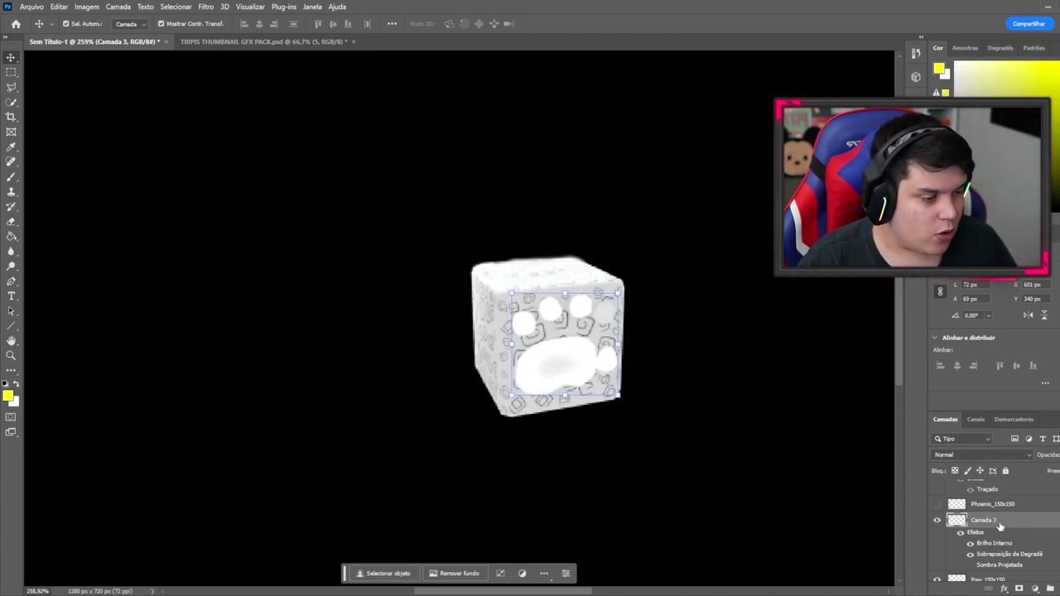
# Make the Phoenix_150x150 layer with the legs visible again
pyautogui.scroll(1, 999, 525)
pyautogui.click(936, 515)
pyautogui.scroll(4, 941, 516)
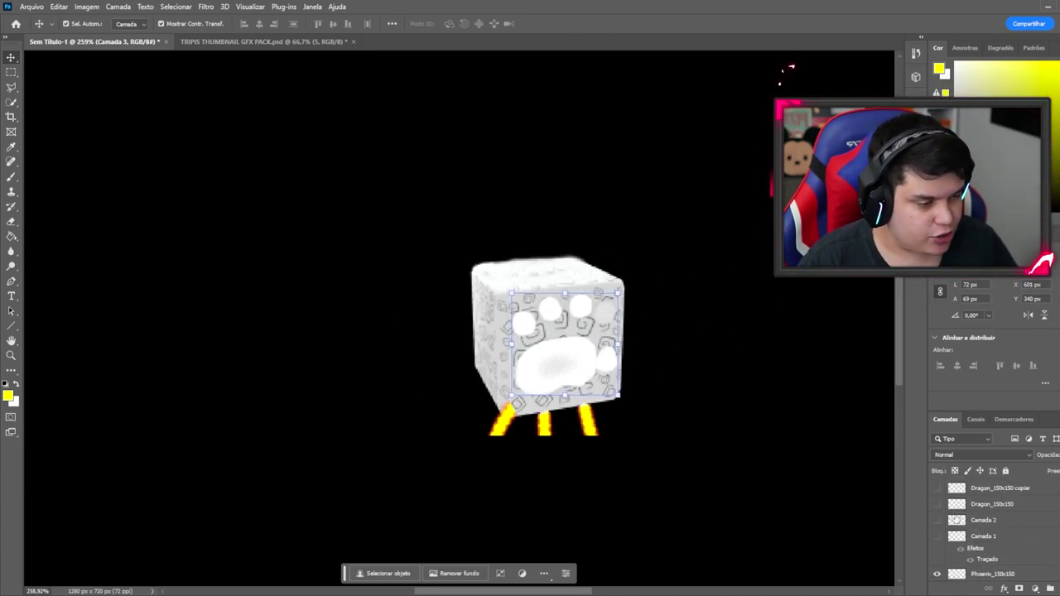
# Make the layers Camada 1, Camada 2, Dragon_150x150 and Dragon_150x150 copiar visible again, with Camada 1 selected
pyautogui.click(947, 537)
pyautogui.click(937, 536)
pyautogui.click(937, 520)
pyautogui.click(937, 505)
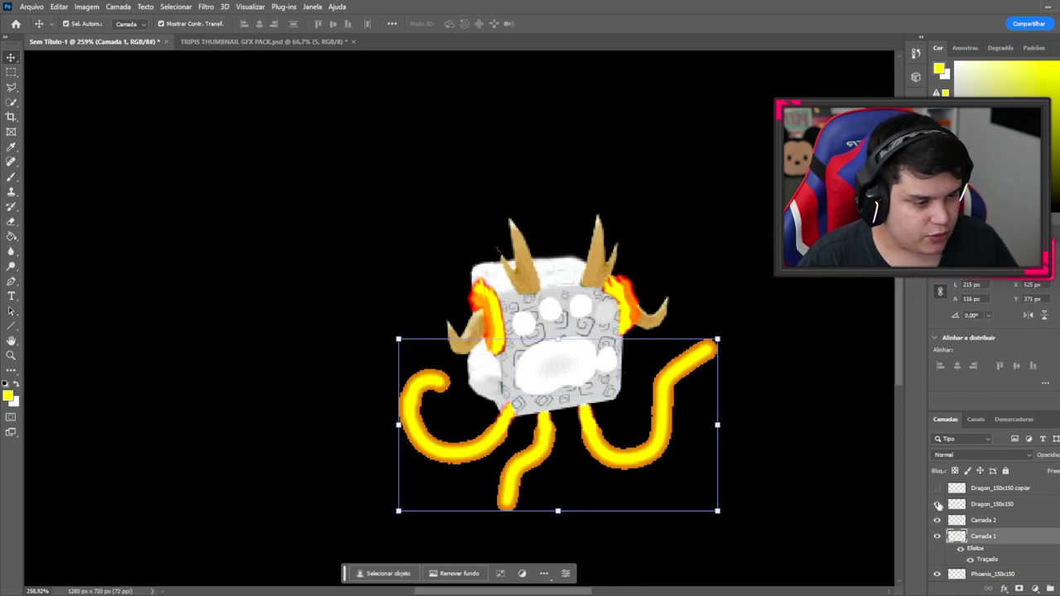
pyautogui.scroll(-2, 729, 443)
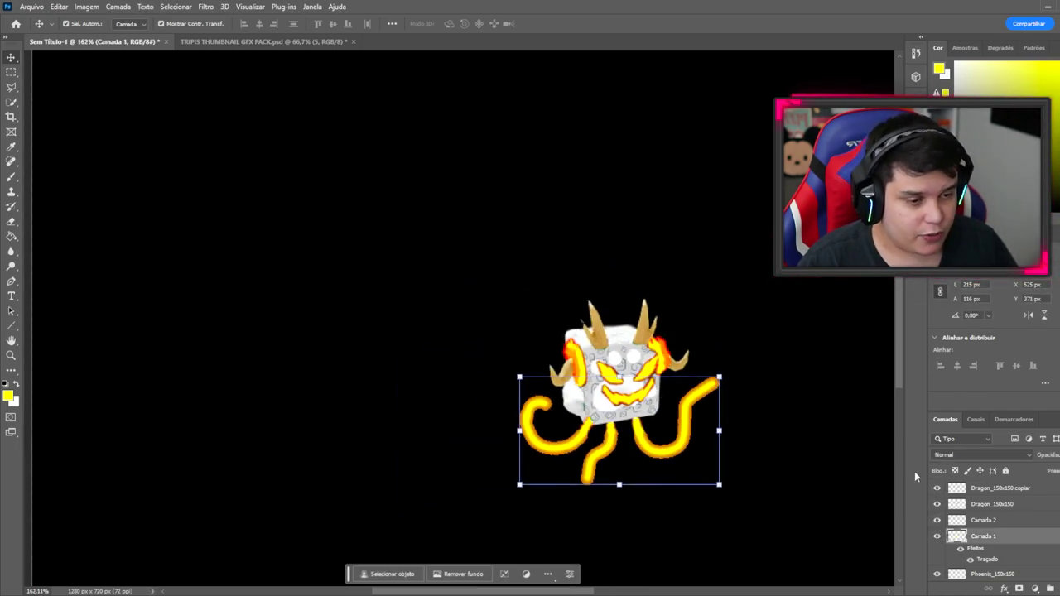
pyautogui.scroll(5, 646, 401)
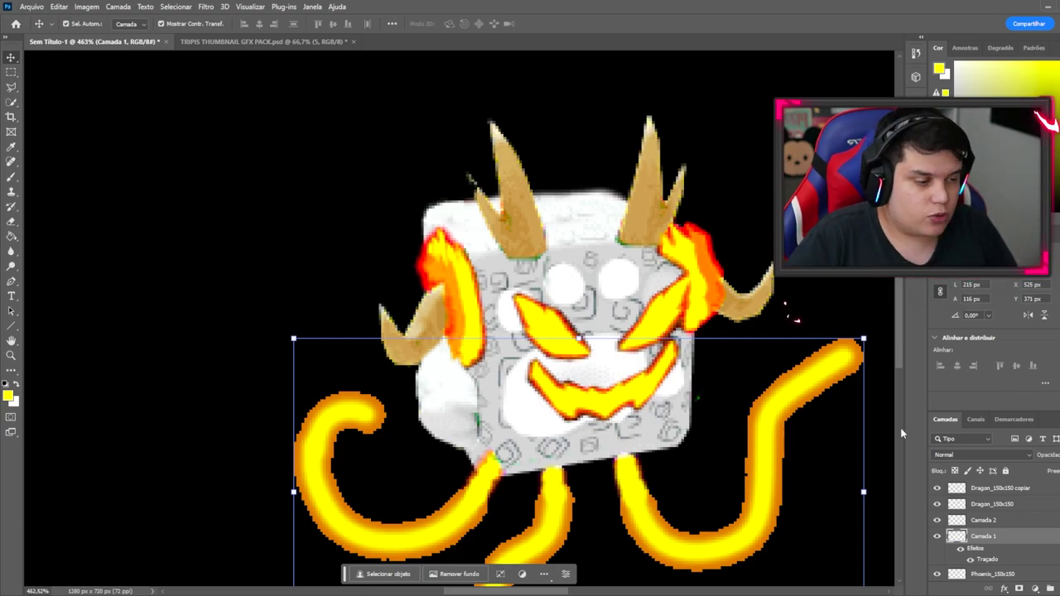
# Hide the Dragon_150x150 copiar layer containing the yellow eyes and mouth
pyautogui.click(936, 489)
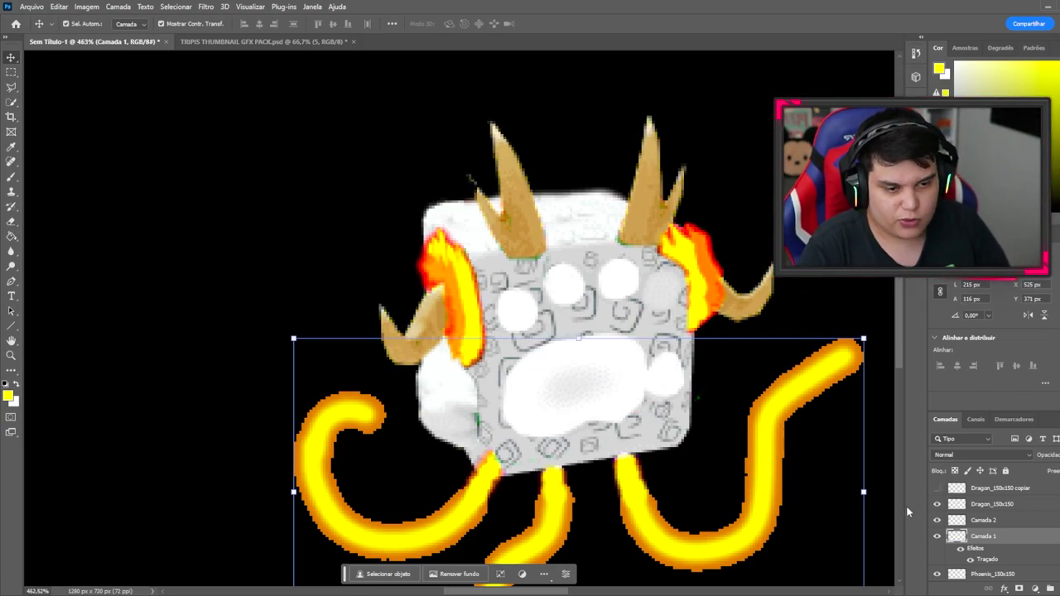
pyautogui.scroll(1, 626, 382)
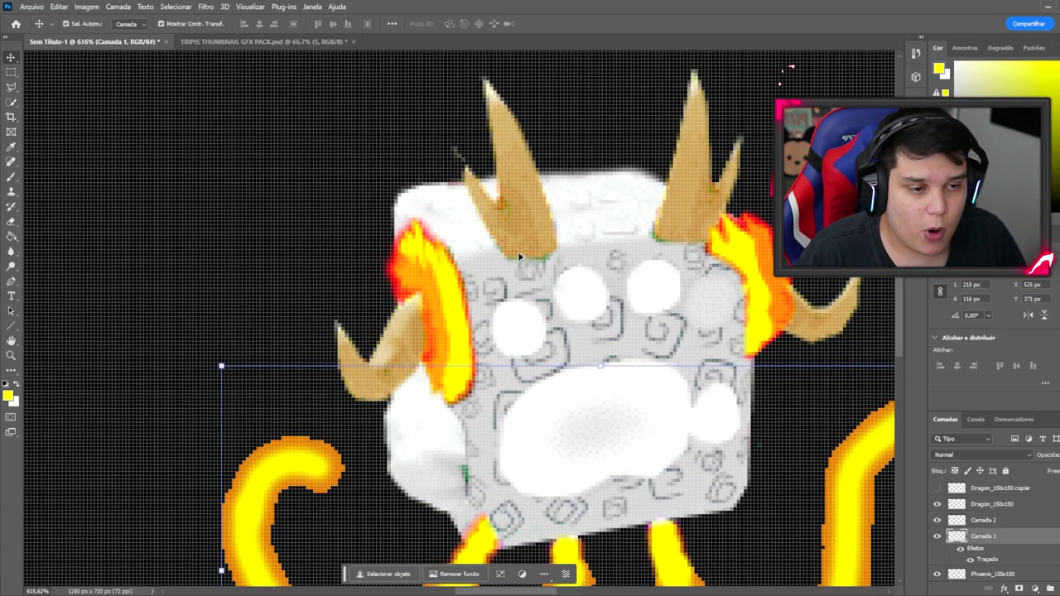
pyautogui.scroll(-3, 546, 269)
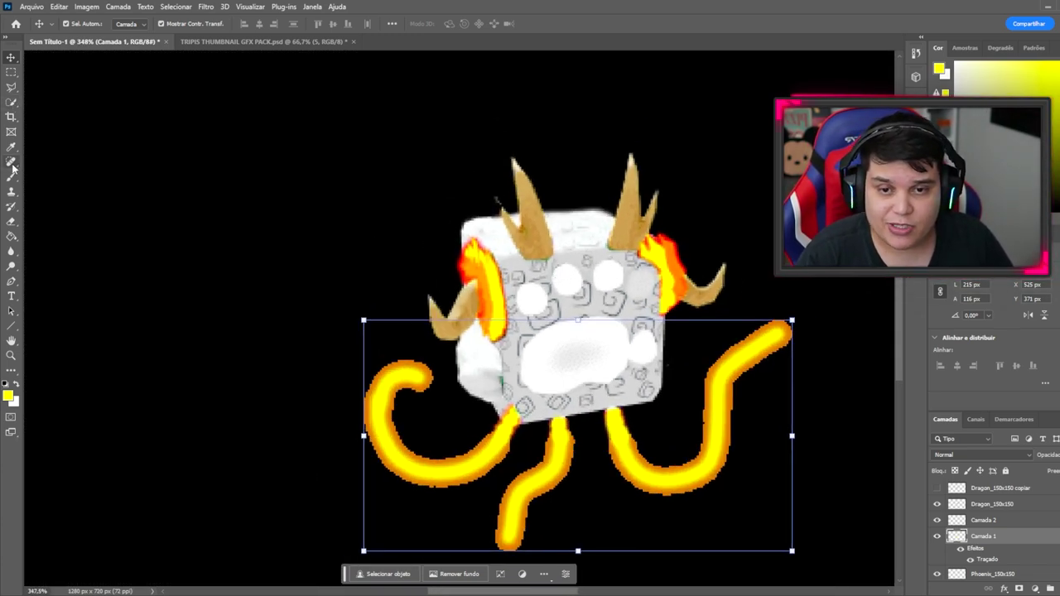
# Set up the Eraser with a smaller brush on the Dragon_150x150 layer to clean the base of the horn
pyautogui.click(11, 222)
pyautogui.click(992, 504)
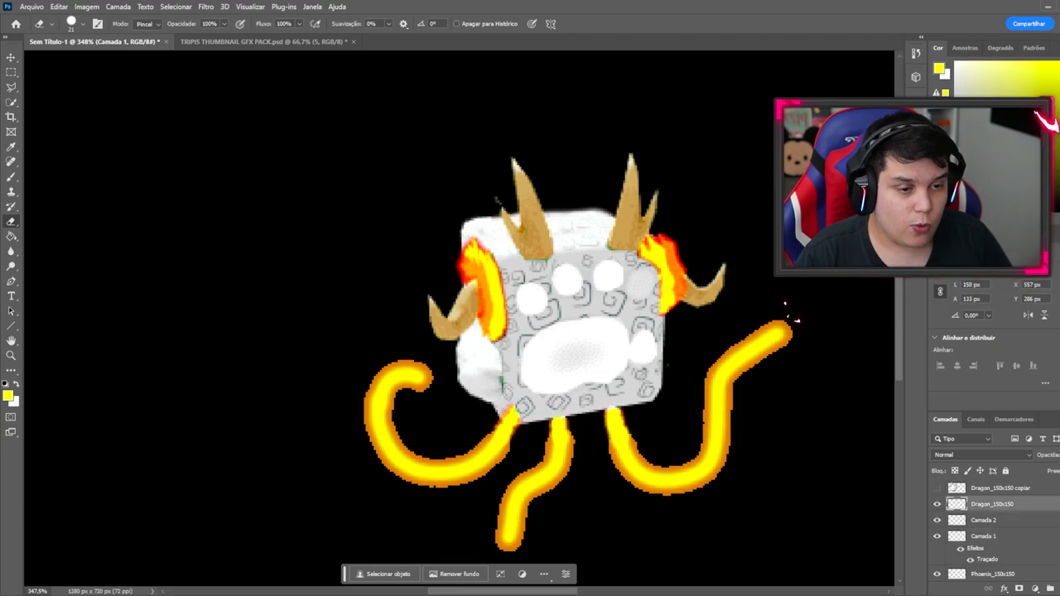
pyautogui.scroll(5, 559, 251)
pyautogui.keyDown('alt'); pyautogui.rightClick(551, 292); pyautogui.keyUp('alt')
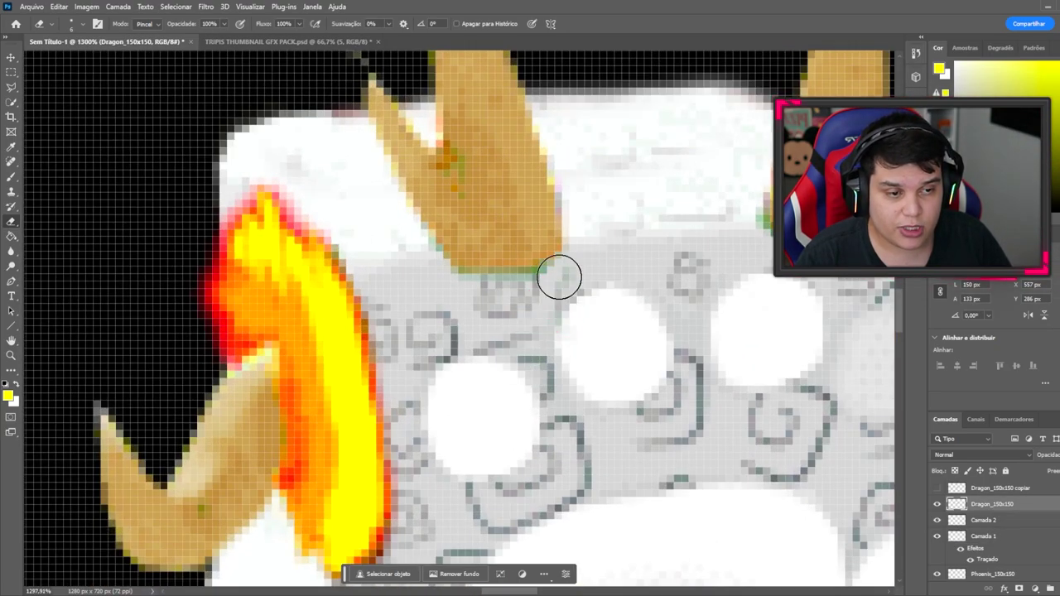
pyautogui.scroll(-4, 416, 236)
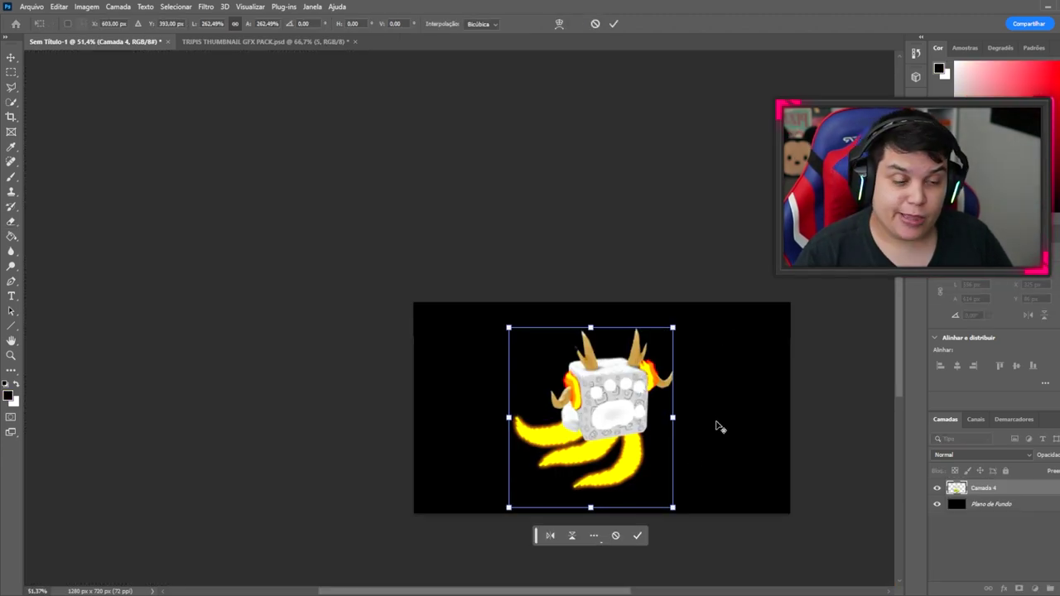
# Apply the 262.49% enlargement of the merged fruit layer, Camada 4, and deselect the layer
pyautogui.scroll(3, 717, 426)
pyautogui.scroll(2, 619, 406)
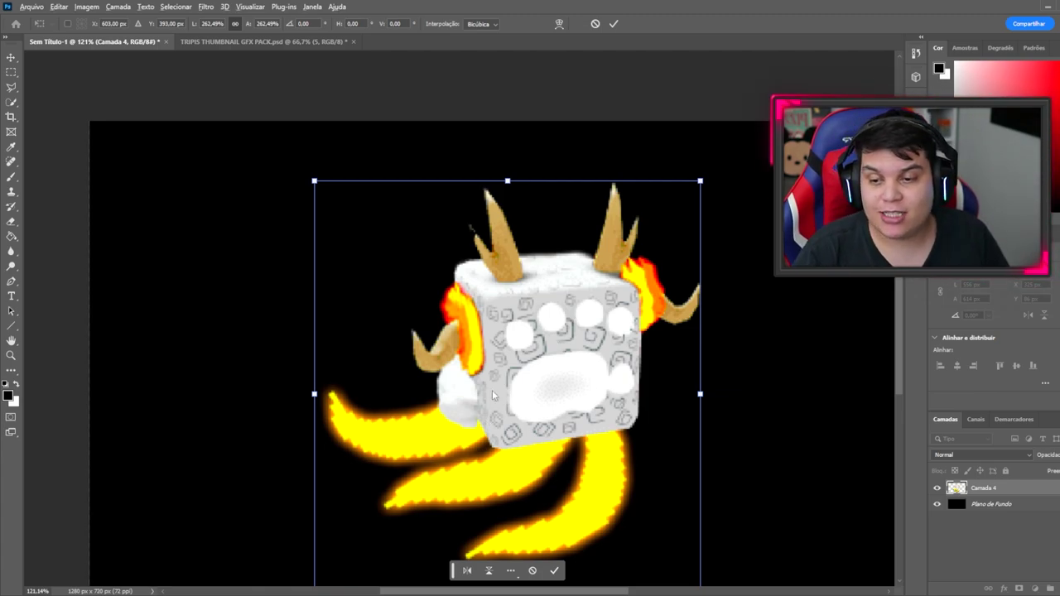
pyautogui.scroll(-3, 773, 379)
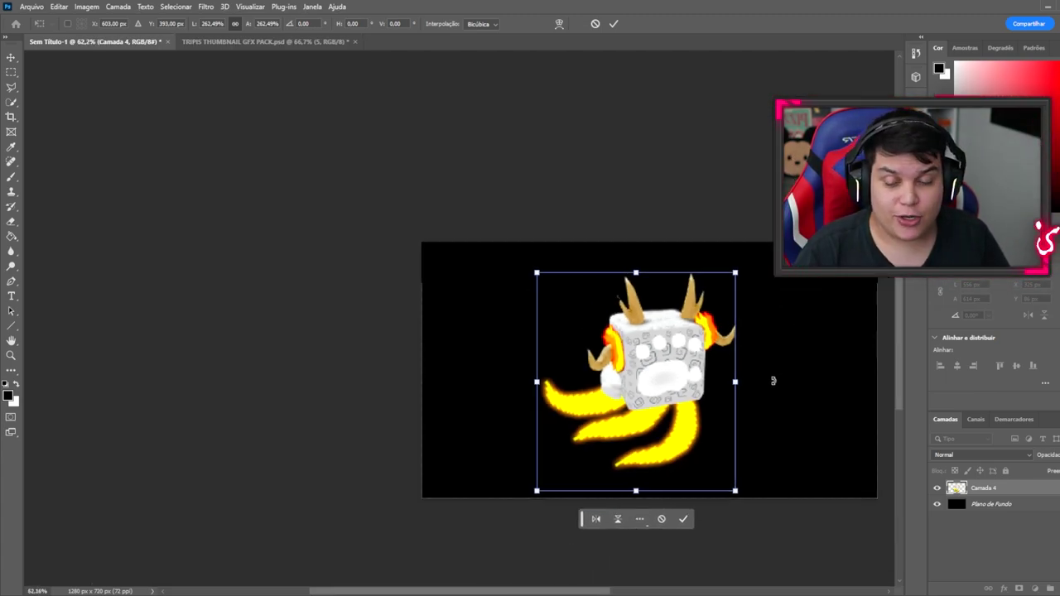
pyautogui.scroll(4, 792, 396)
pyautogui.scroll(-2, 771, 456)
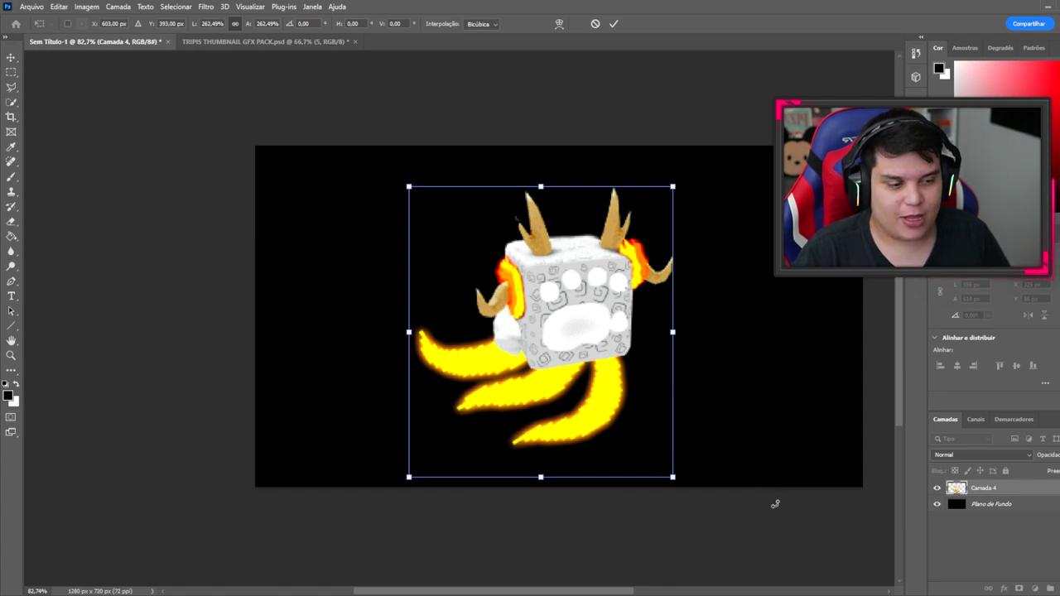
pyautogui.press('Return')
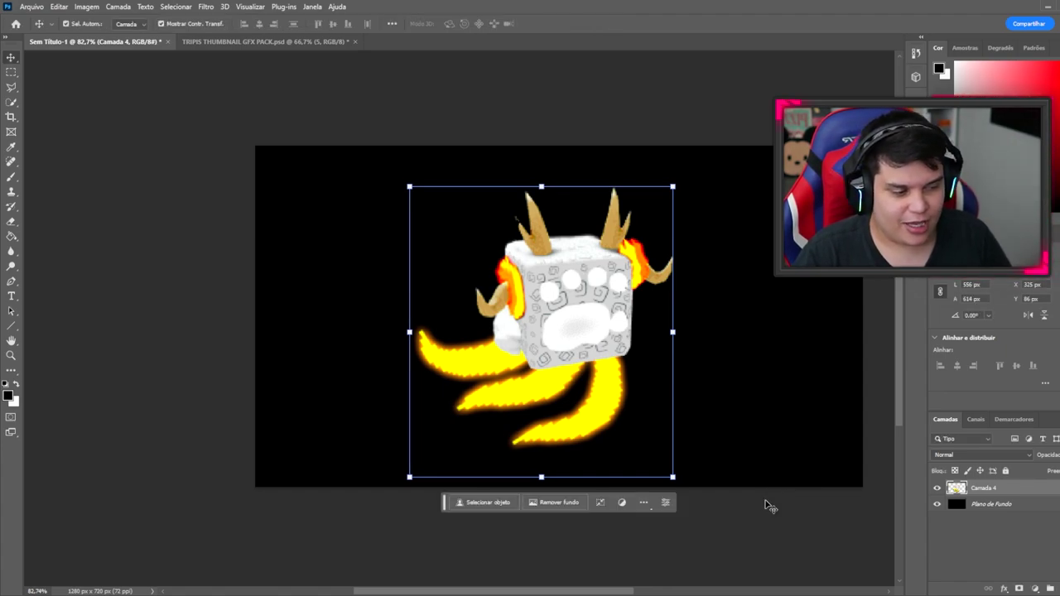
pyautogui.click(729, 544)
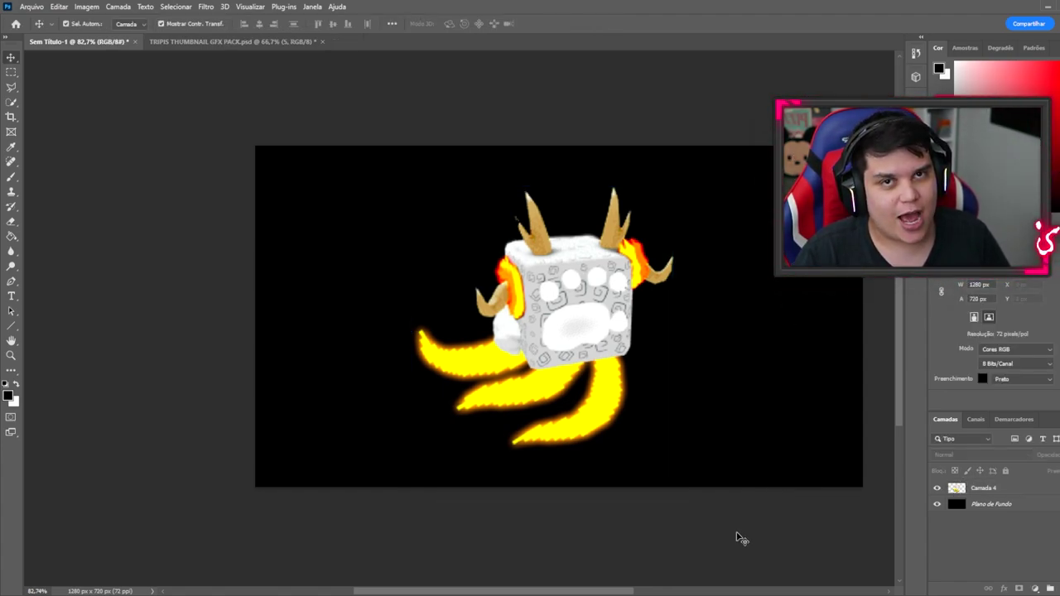
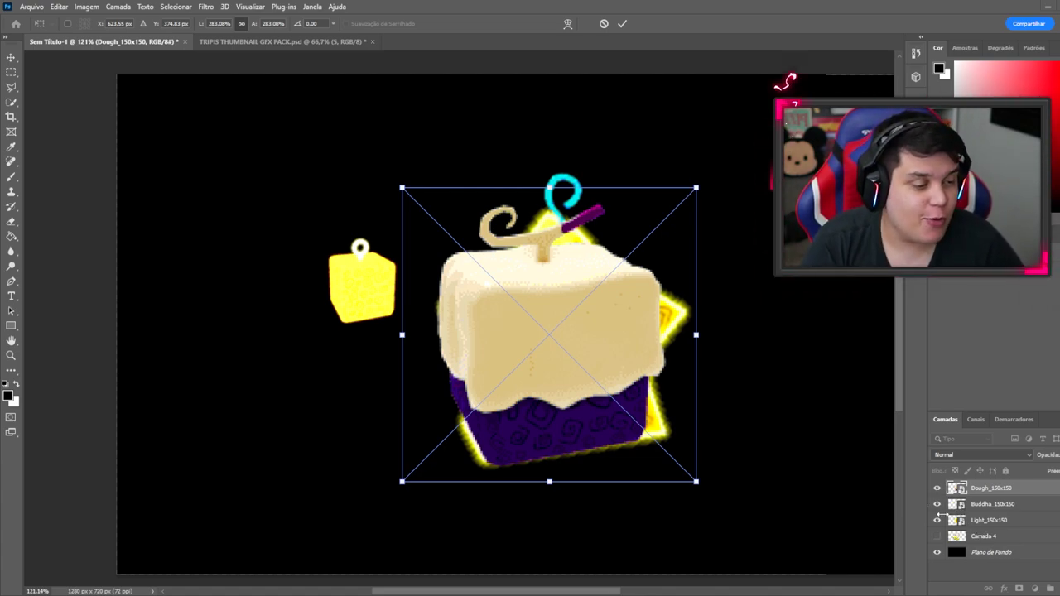
# Apply the placement of Dough_150x150, try selecting the Light_150x150 outline, and clear the selection with the Dough layer active
pyautogui.click(11, 56)
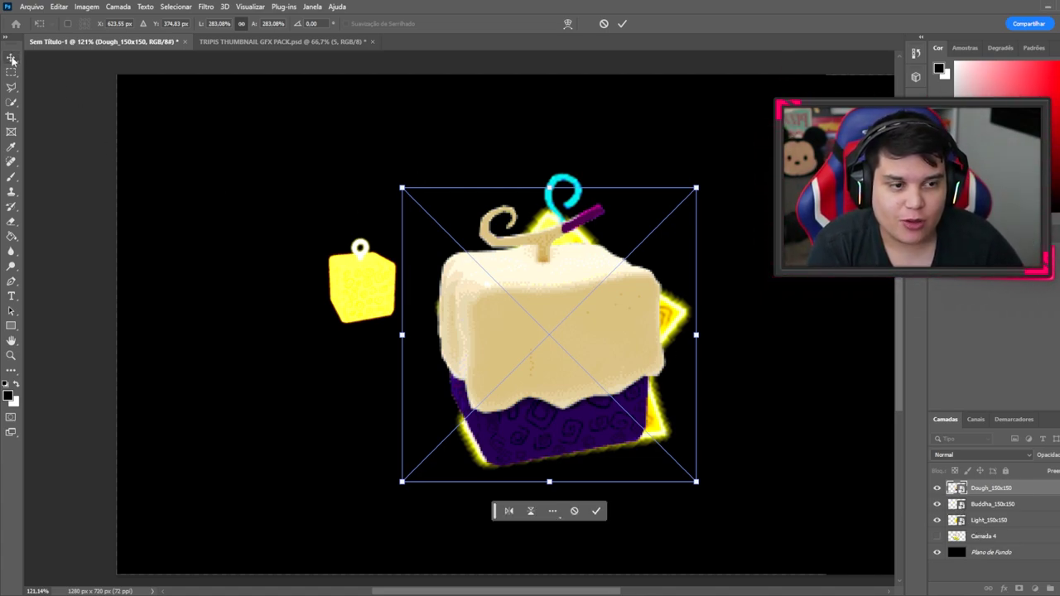
pyautogui.keyDown('ctrl'); pyautogui.click(952, 521); pyautogui.keyUp('ctrl')
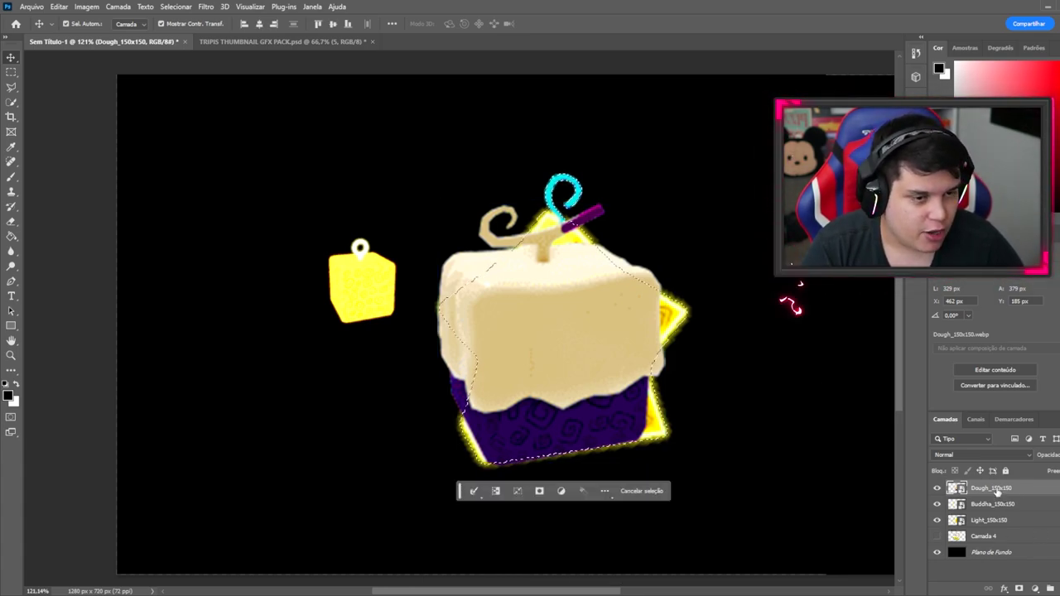
pyautogui.click(11, 72)
pyautogui.click(334, 177)
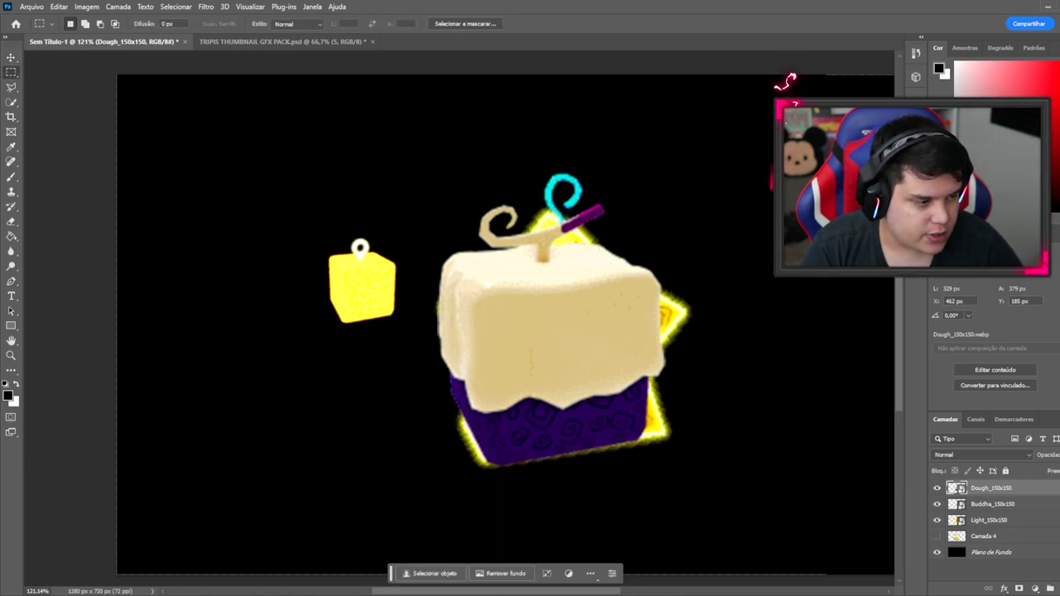
# Lower the opacity of the Dough_150x150 layer and scale it to about 346.59% so that it surrounds the star
pyautogui.moveTo(1059, 468); pyautogui.dragTo(1046, 468)
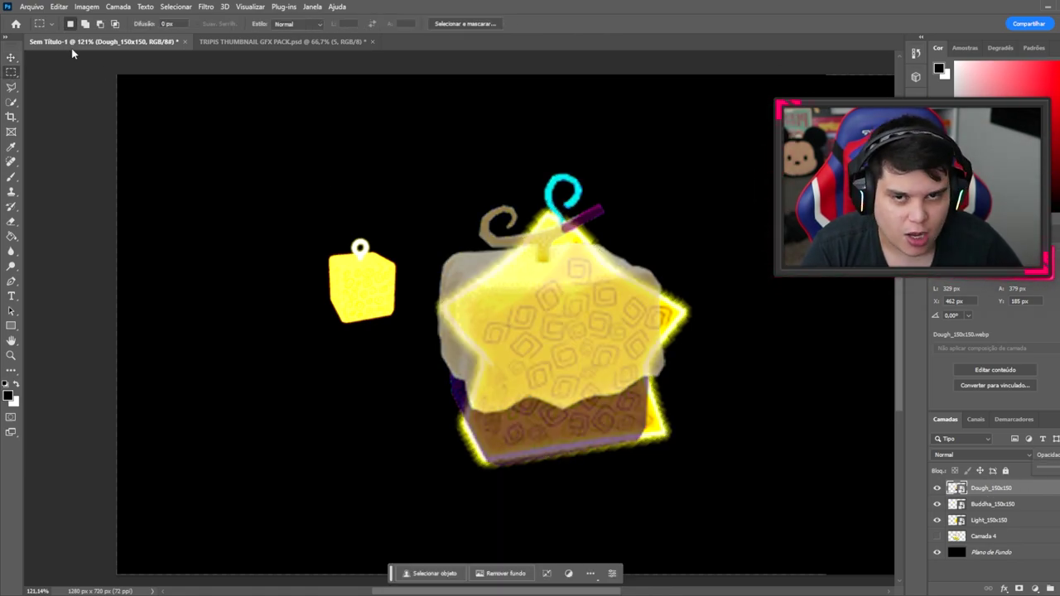
pyautogui.press('v')
pyautogui.hotkey('ctrl', 't')
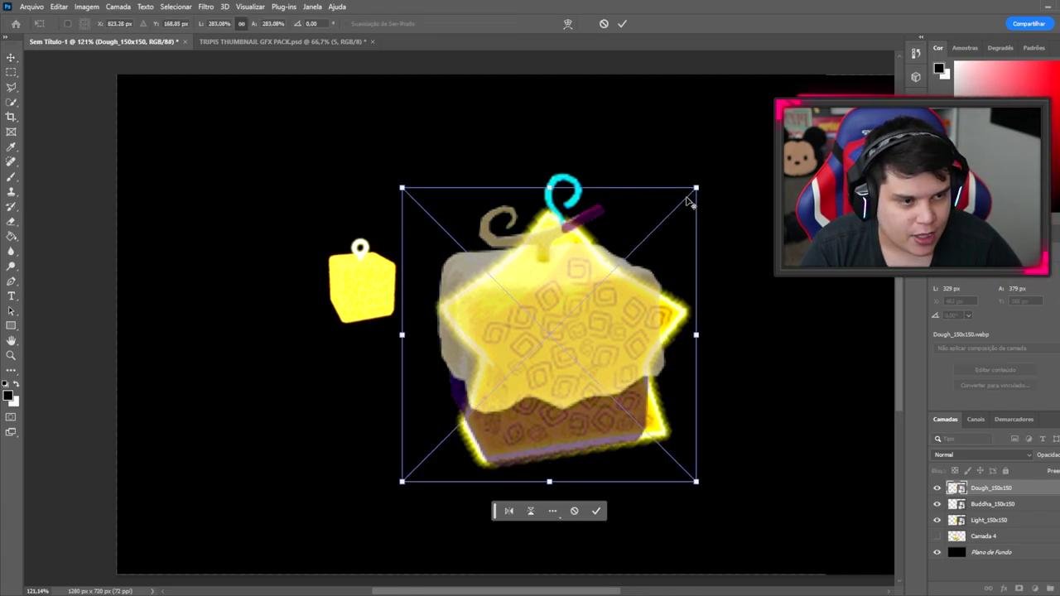
pyautogui.moveTo(696, 190)
pyautogui.mouseDown()
pyautogui.moveTo(717, 170)
pyautogui.moveTo(699, 188)
pyautogui.mouseUp()
pyautogui.moveTo(671, 234); pyautogui.dragTo(695, 218)
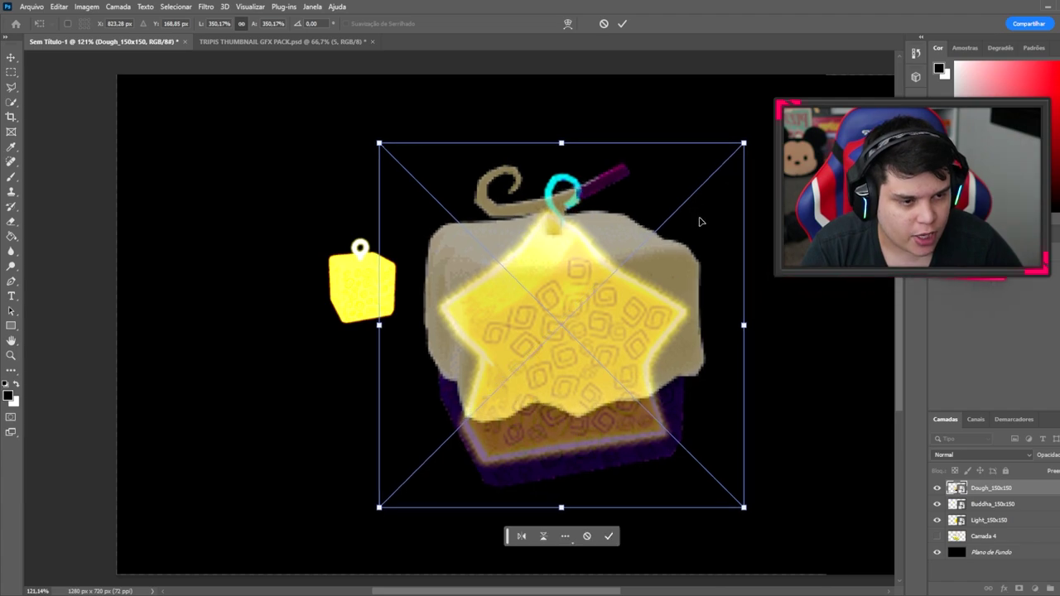
pyautogui.moveTo(751, 332); pyautogui.dragTo(688, 328)
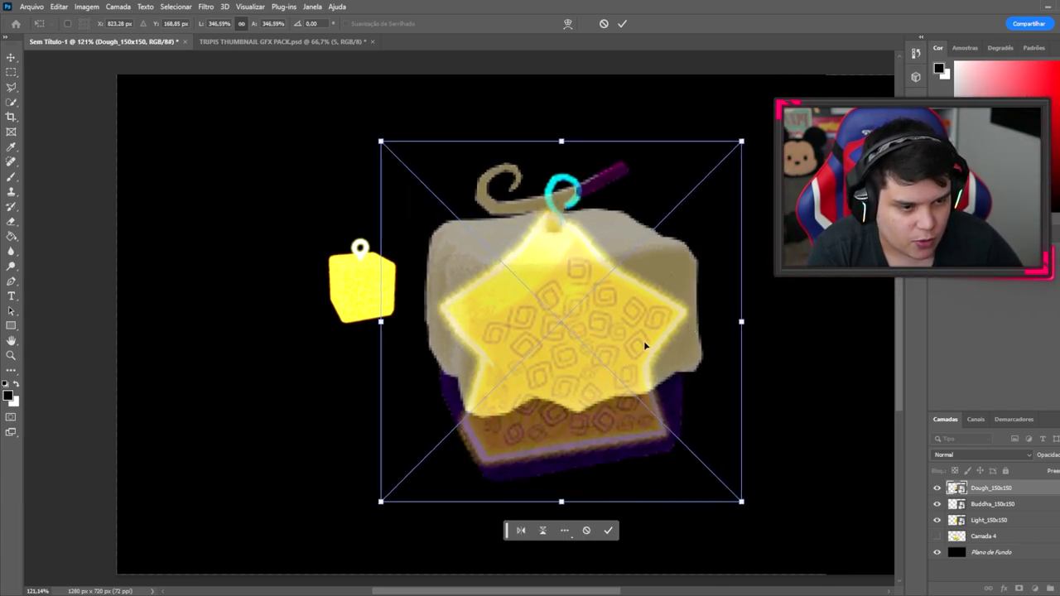
pyautogui.press('Return')
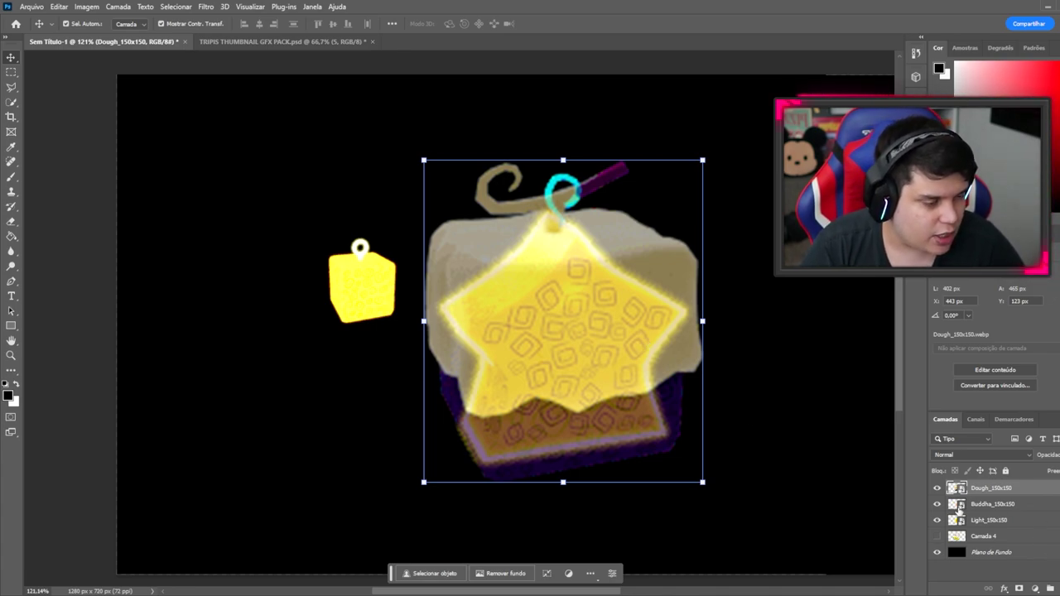
# Load the outline of the Light_150x150 star as a selection and copy that part of Dough_150x150 to a new layer
pyautogui.click(429, 573)
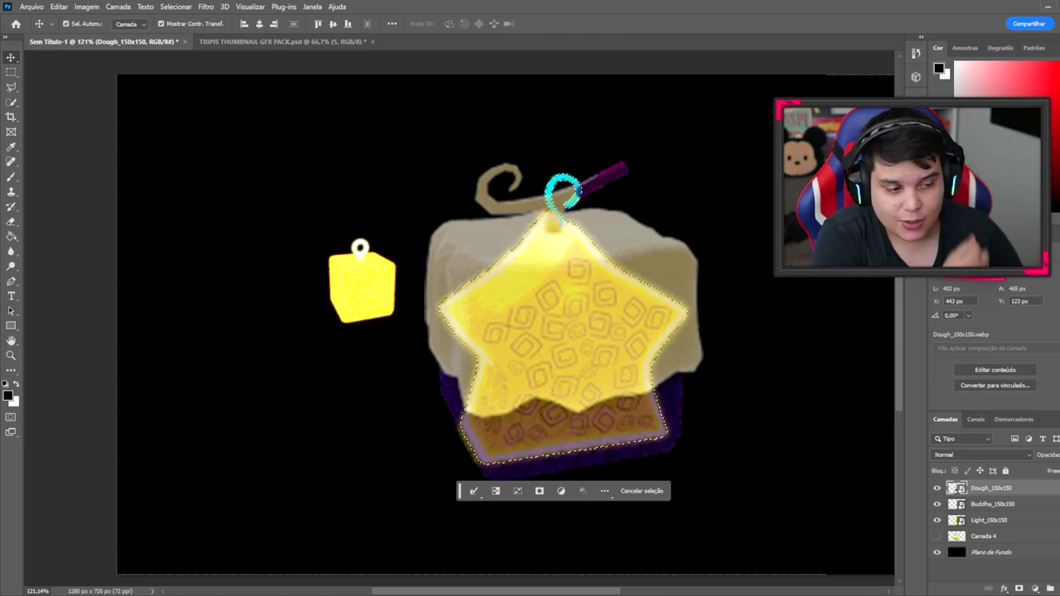
pyautogui.hotkey('ctrl', 'j')
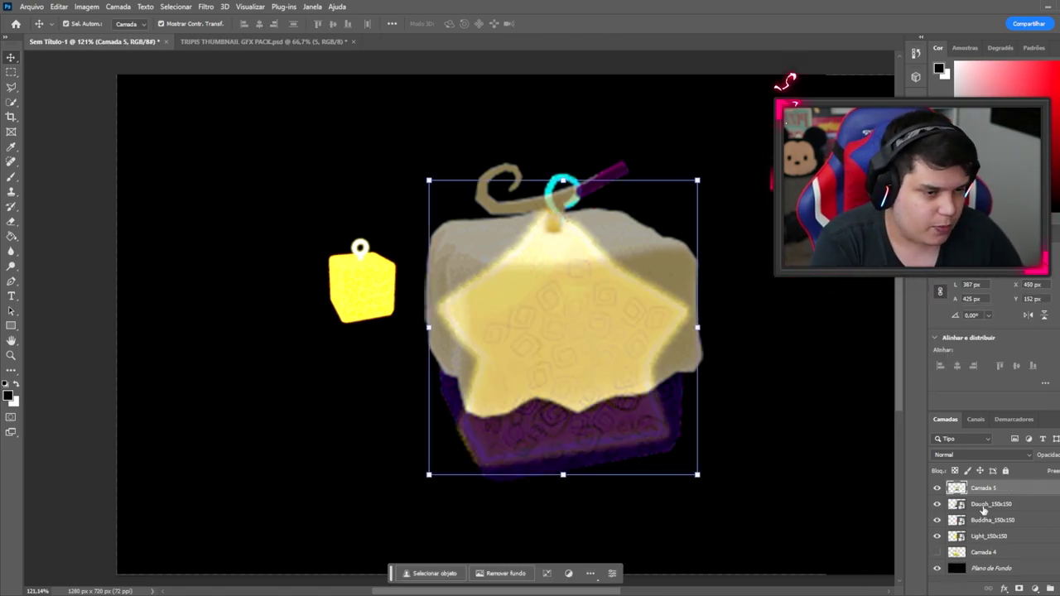
# Try deleting the Dough_150x150 layer and raising the star-shaped cutout, Camada 5, to full opacity
pyautogui.click(983, 506)
pyautogui.press('Delete')
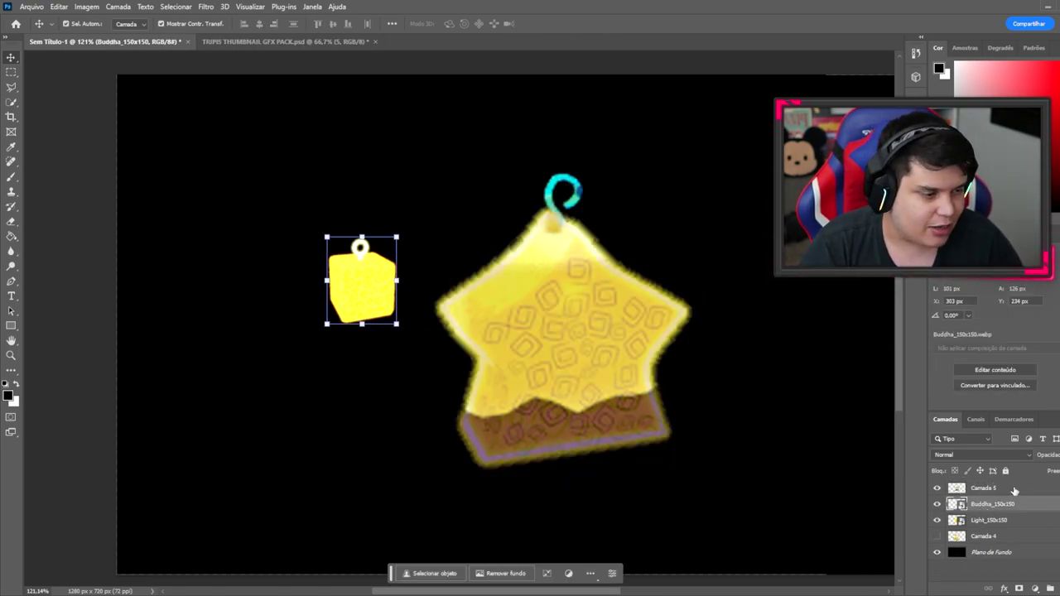
pyautogui.click(1012, 489)
pyautogui.moveTo(1049, 468); pyautogui.dragTo(1059, 468)
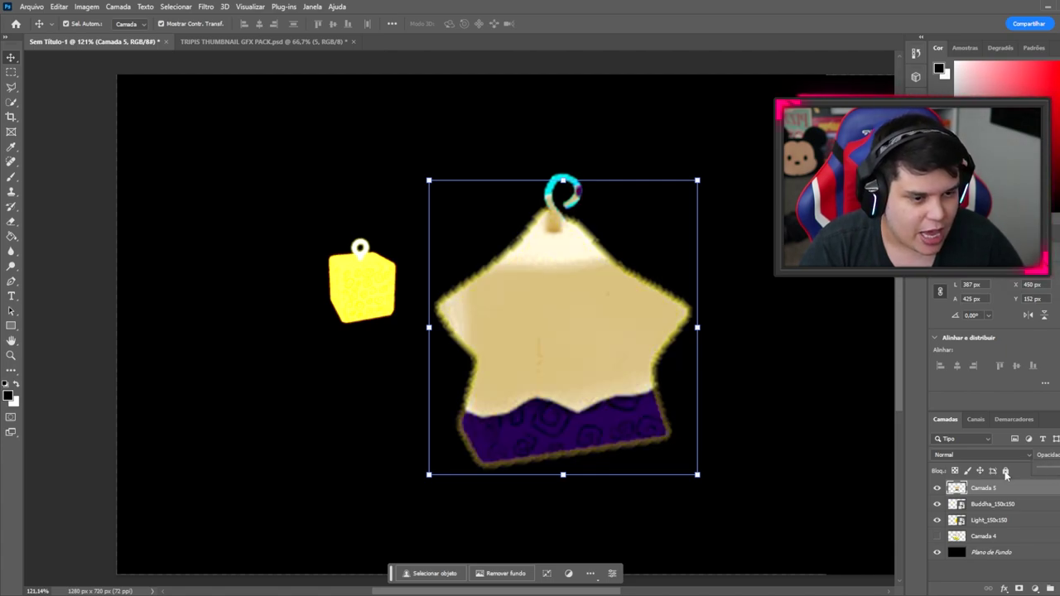
pyautogui.click(627, 516)
pyautogui.scroll(-4, 639, 504)
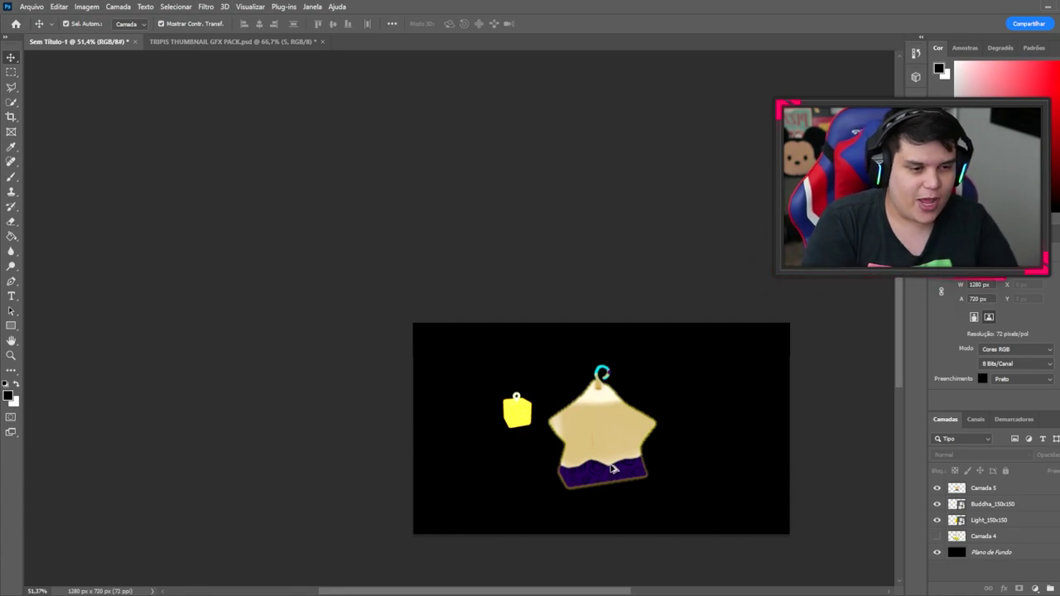
pyautogui.scroll(2, 612, 469)
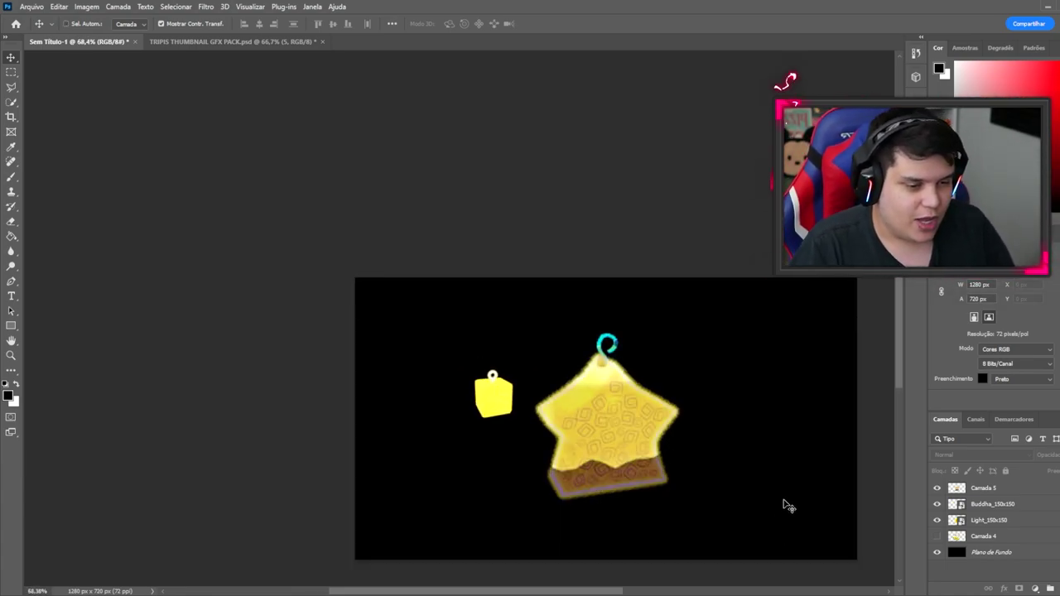
# Undo the opacity change and the Dough_150x150 deletion, and move the star-shaped cutout beside the Light star, on its right
pyautogui.hotkey('ctrl', 'z')
pyautogui.moveTo(618, 433); pyautogui.dragTo(815, 406)
# Scale the Dough_150x150 layer down to 279.66% and position it over the upper part of the Light star
pyautogui.click(643, 404)
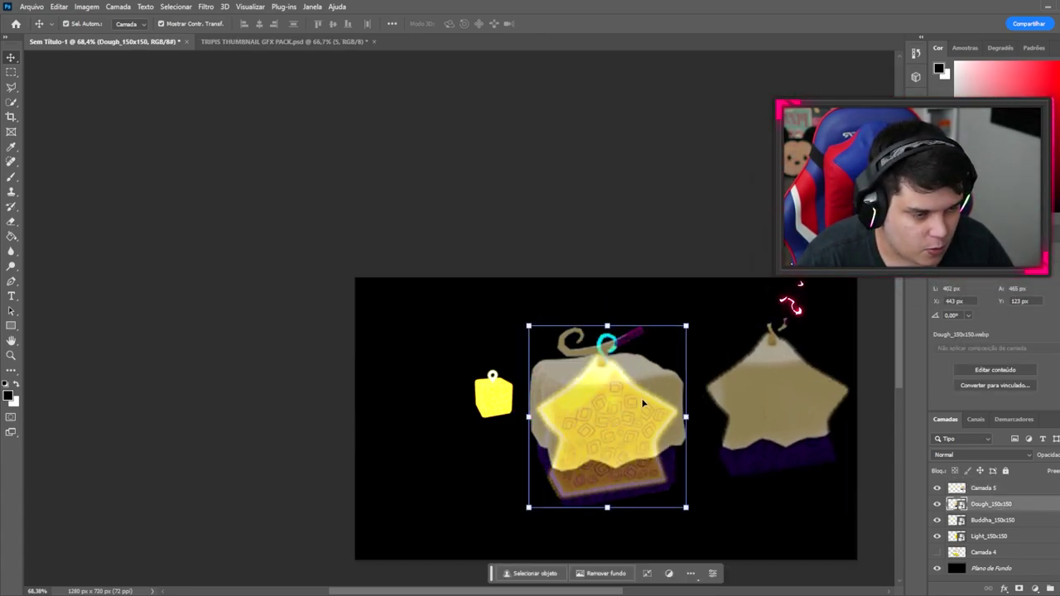
pyautogui.moveTo(686, 326)
pyautogui.mouseDown()
pyautogui.moveTo(732, 308)
pyautogui.moveTo(705, 322)
pyautogui.mouseUp()
pyautogui.moveTo(598, 442); pyautogui.dragTo(693, 260)
pyautogui.moveTo(792, 340); pyautogui.dragTo(748, 323)
pyautogui.moveTo(670, 343); pyautogui.dragTo(634, 426)
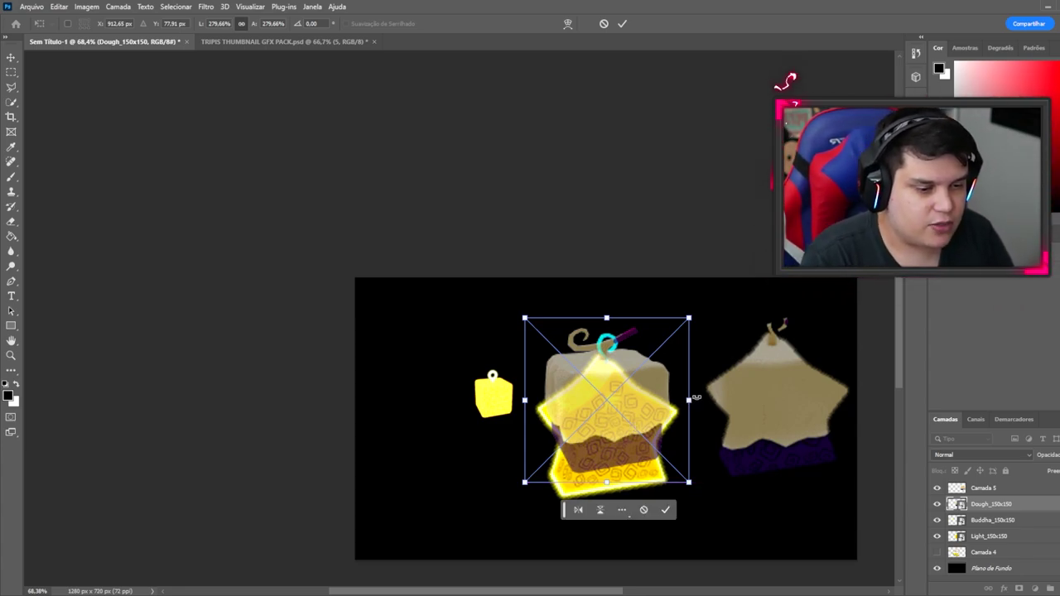
pyautogui.press('Return')
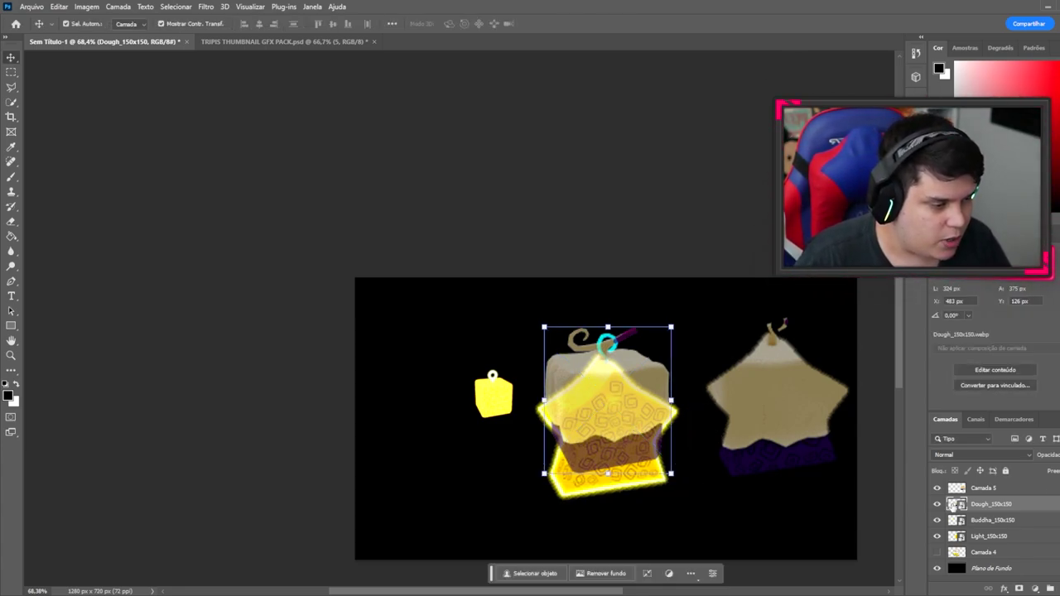
# Select the outline of the Light_150x150 star and copy the star to a new layer
pyautogui.keyDown('ctrl'); pyautogui.click(955, 507); pyautogui.keyUp('ctrl')
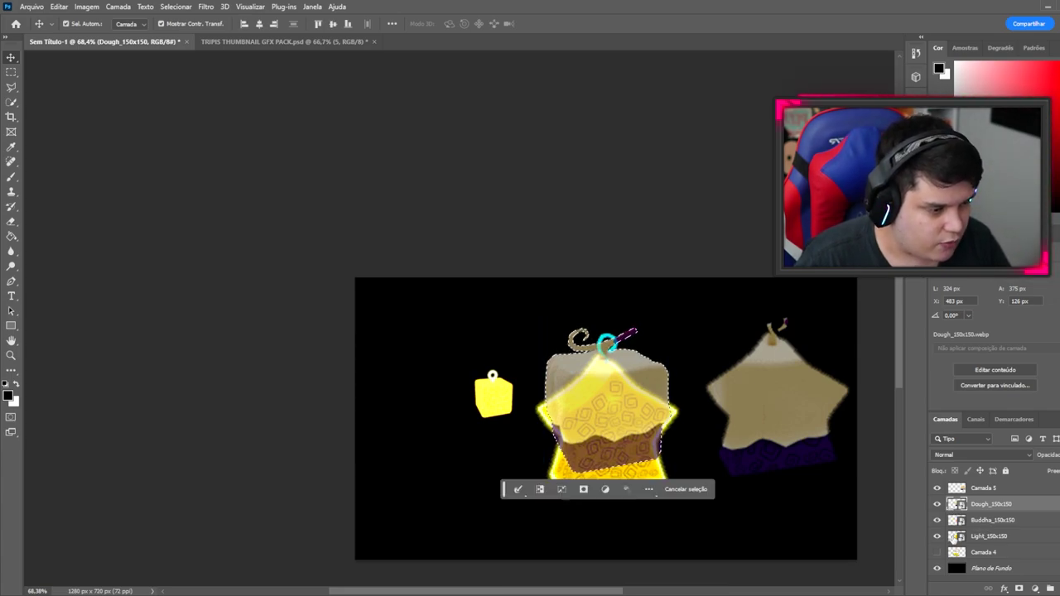
pyautogui.click(954, 537)
pyautogui.keyDown('ctrl'); pyautogui.click(952, 536); pyautogui.keyUp('ctrl')
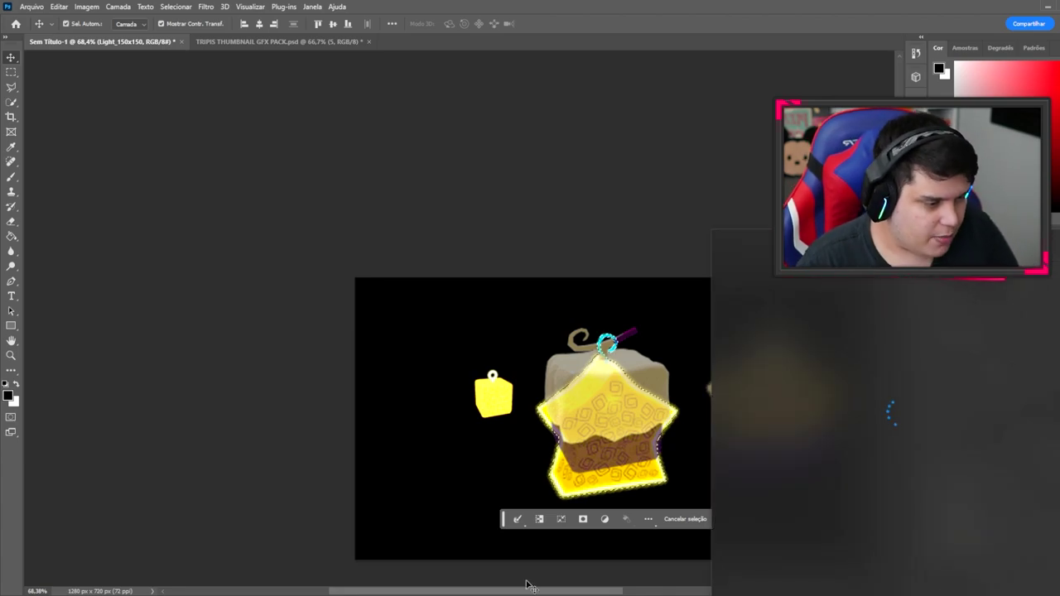
pyautogui.hotkey('ctrl', 'd')
pyautogui.hotkey('ctrl', 'j')
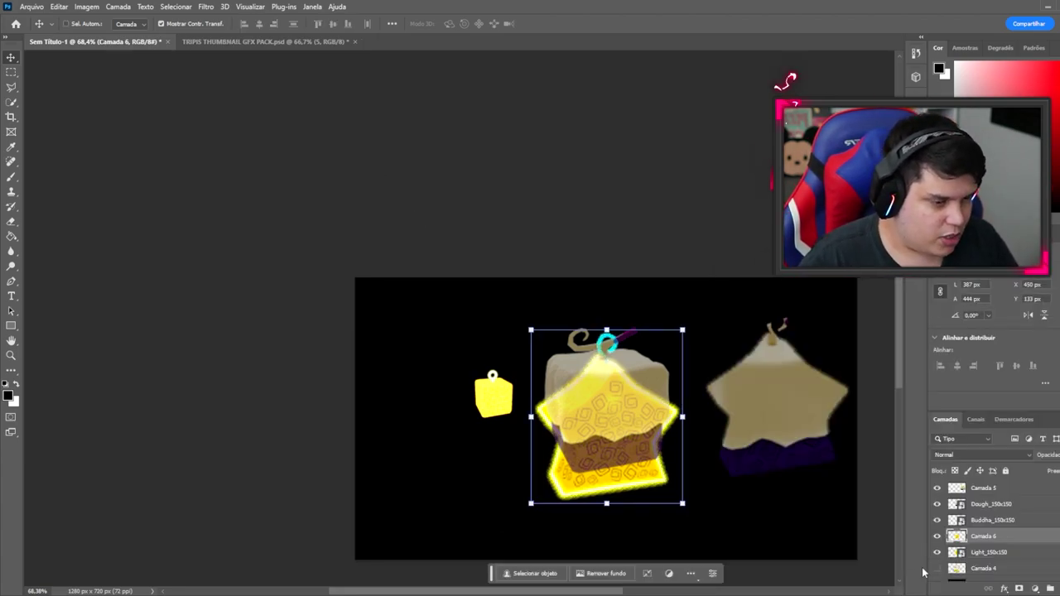
# Recopy the Light star to its own layer and load its outline as a selection with the Dough_150x150 layer active
pyautogui.hotkey('ctrl', 'z')
pyautogui.hotkey('ctrl', 'z')
pyautogui.hotkey('ctrl', 'j')
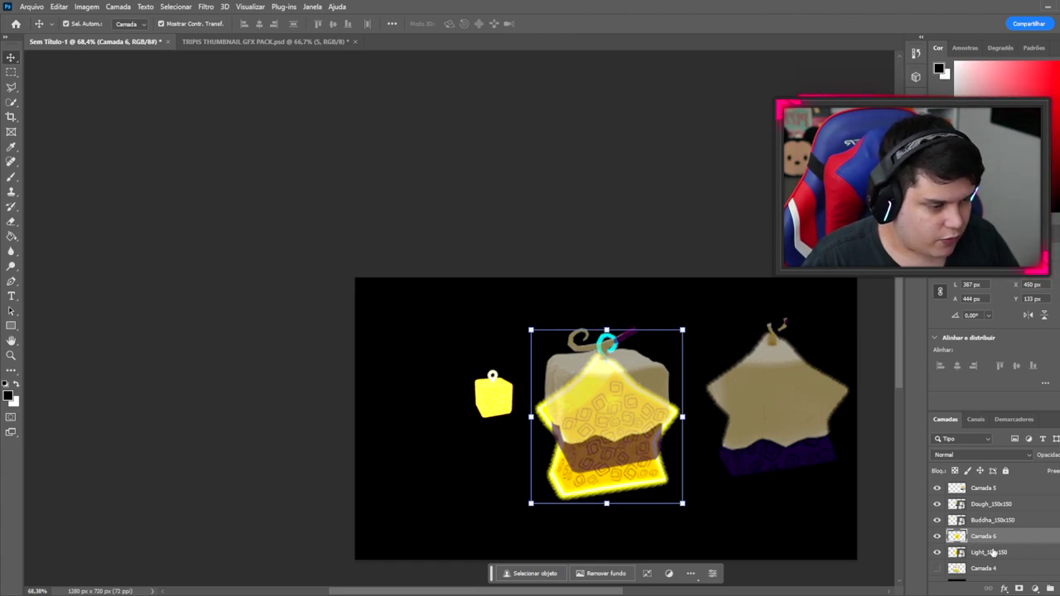
pyautogui.click(987, 553)
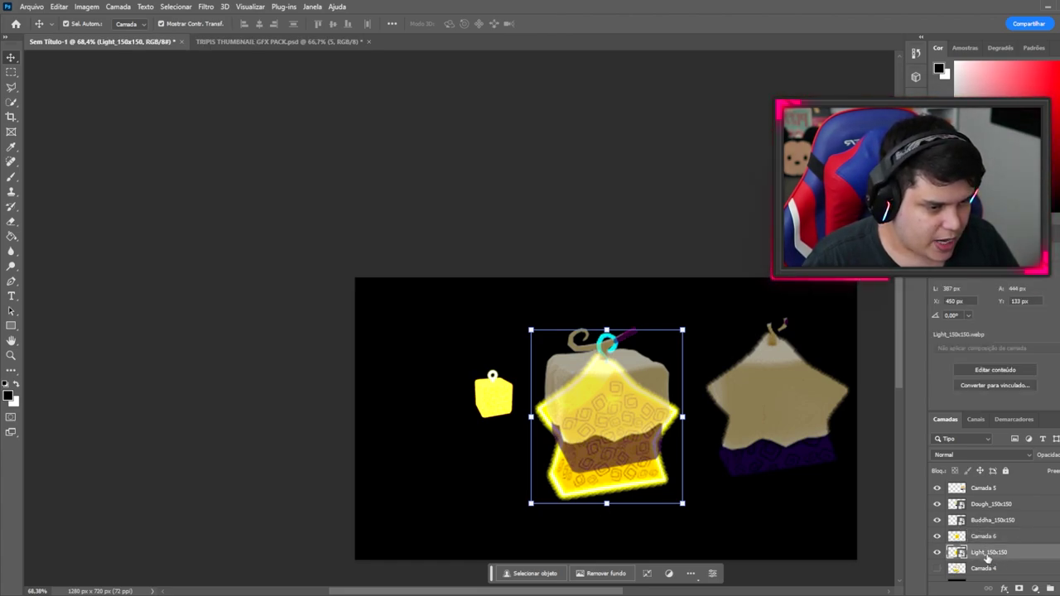
pyautogui.click(983, 504)
pyautogui.keyDown('ctrl'); pyautogui.click(957, 537); pyautogui.keyUp('ctrl')
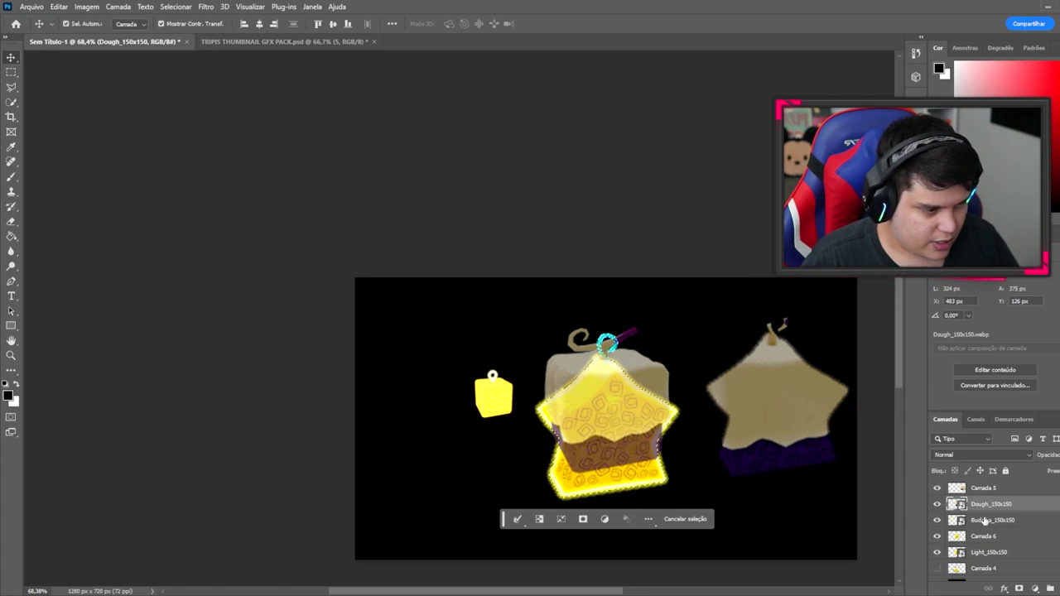
pyautogui.hotkey('ctrl', 'd')
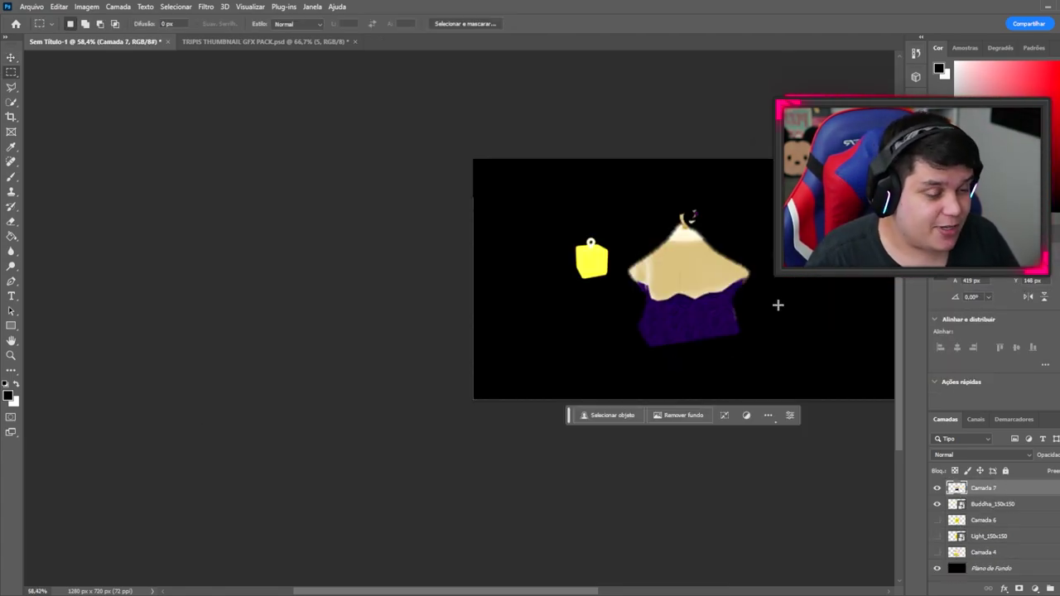
# Hide and reshow the Plano de Fundo layer, and fill it with white to inspect the star cutout's edges
pyautogui.scroll(5, 777, 304)
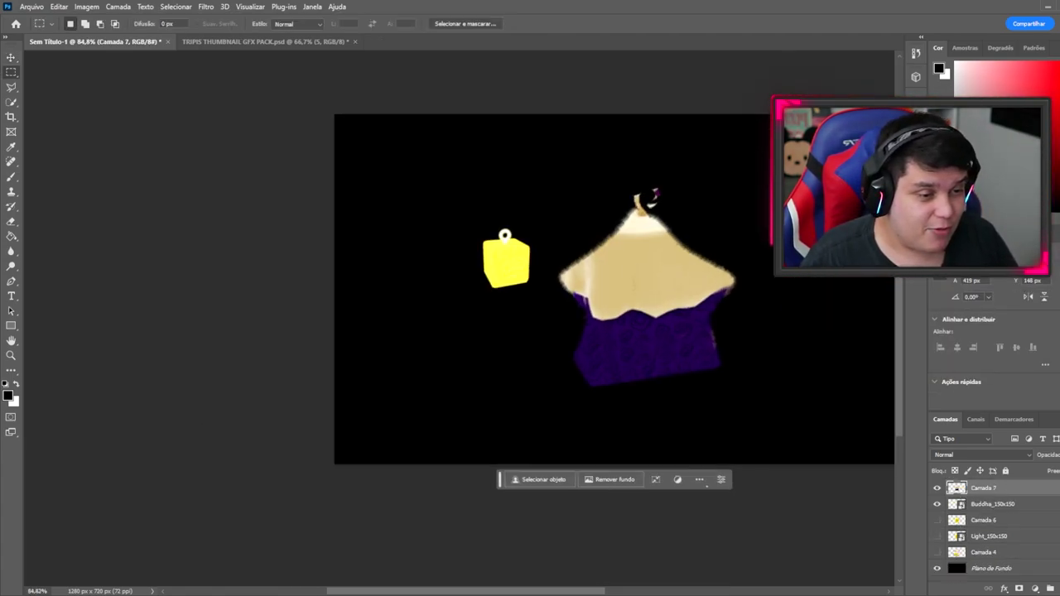
pyautogui.click(938, 568)
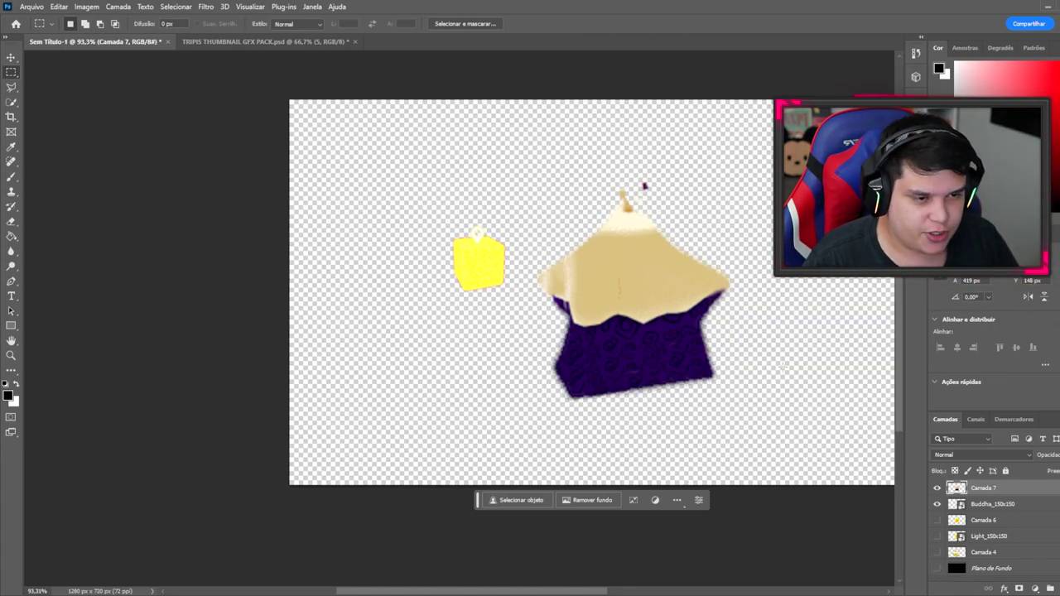
pyautogui.press('v')
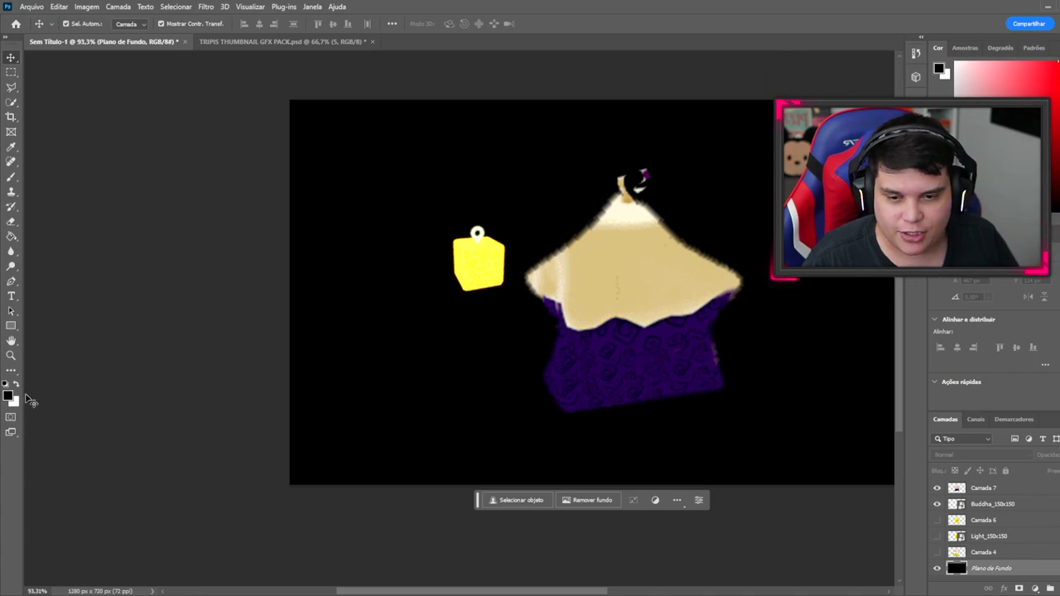
pyautogui.click(12, 236)
pyautogui.click(414, 386)
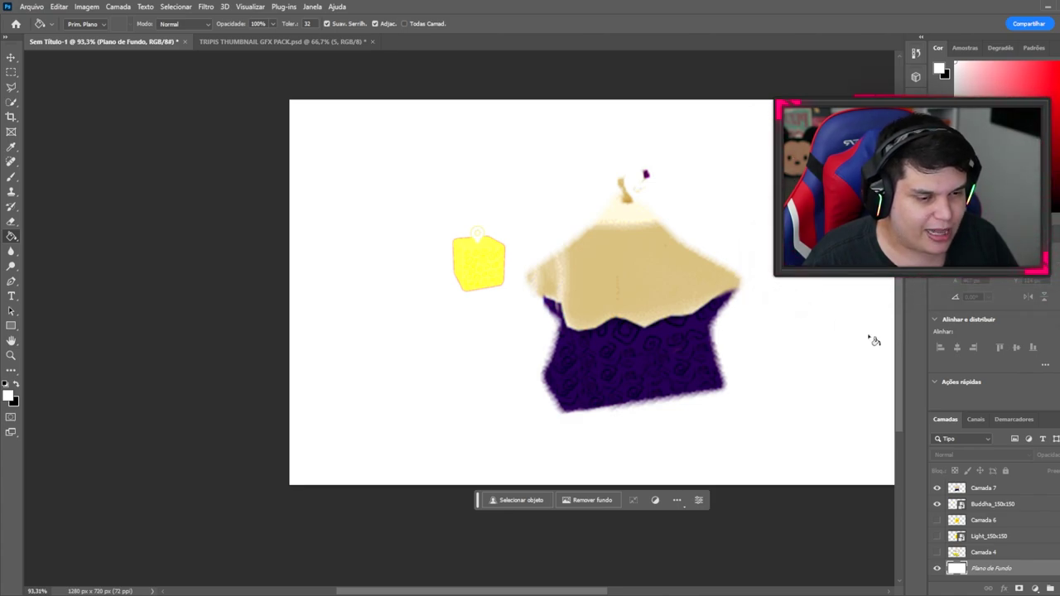
pyautogui.scroll(-1, 742, 329)
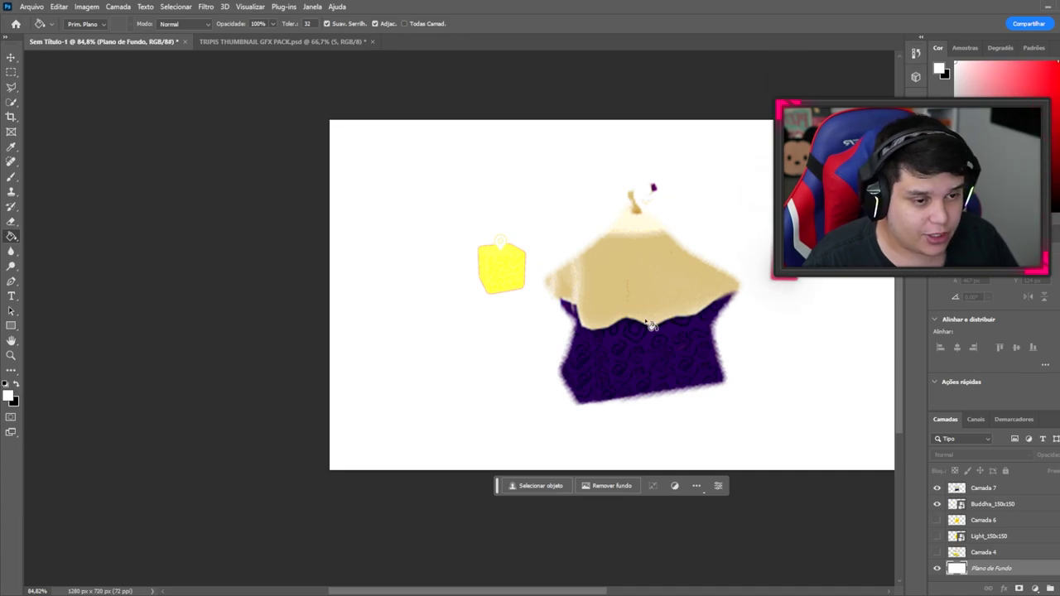
pyautogui.scroll(1, 647, 216)
pyautogui.scroll(-1, 648, 217)
pyautogui.scroll(4, 654, 238)
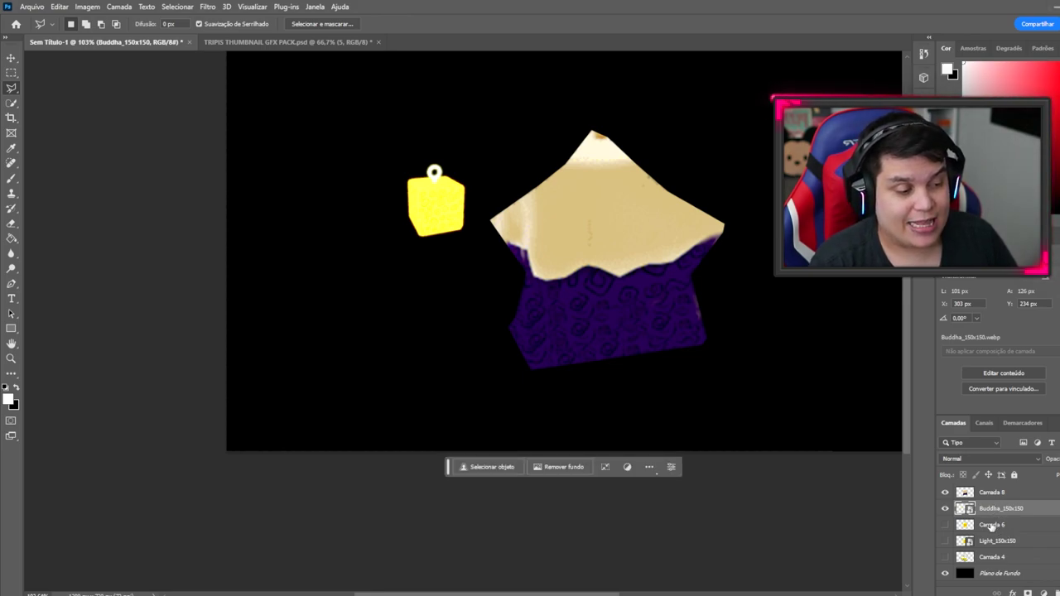
# Delete the hidden Camada 6 and Light_150x150 layers
pyautogui.click(991, 526)
pyautogui.press('Delete')
pyautogui.press('Delete')
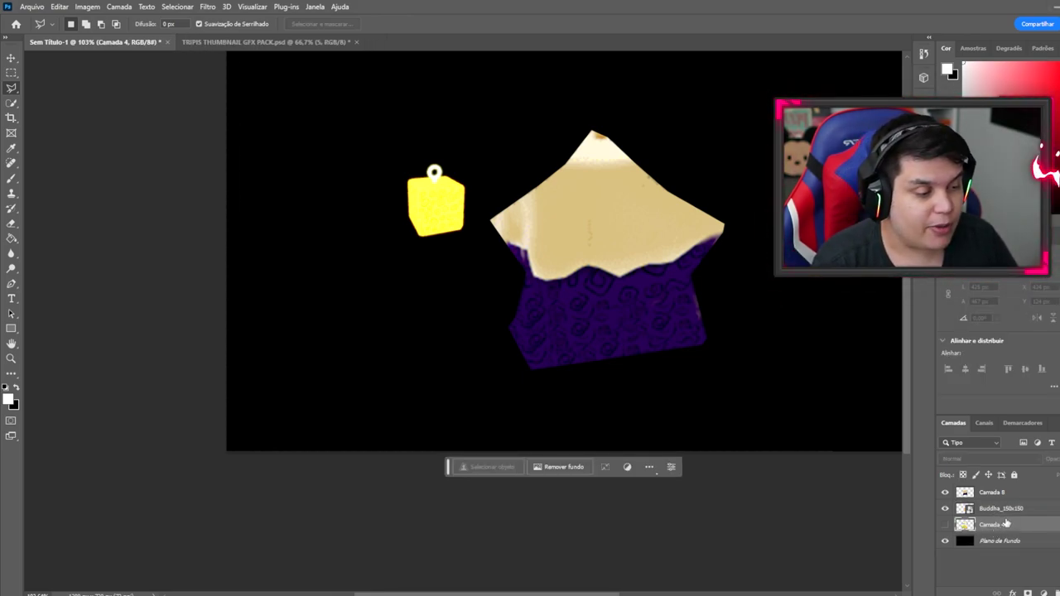
# Trace the wavy boundary between the beige top and purple base on Camada 8 with the Polygonal Lasso
pyautogui.click(992, 492)
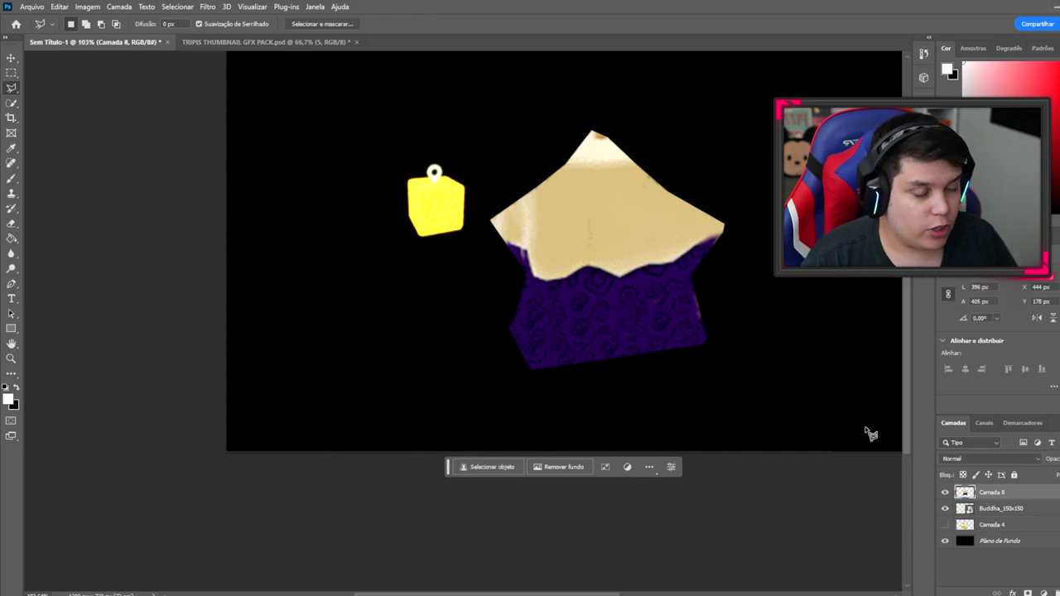
pyautogui.scroll(8, 522, 246)
pyautogui.click(454, 242)
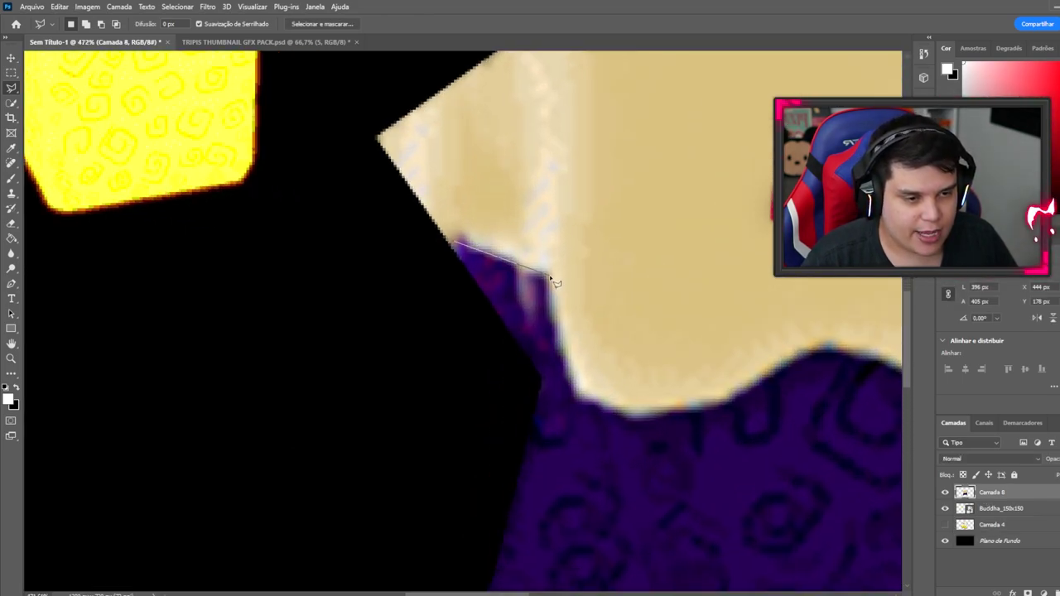
pyautogui.click(550, 276)
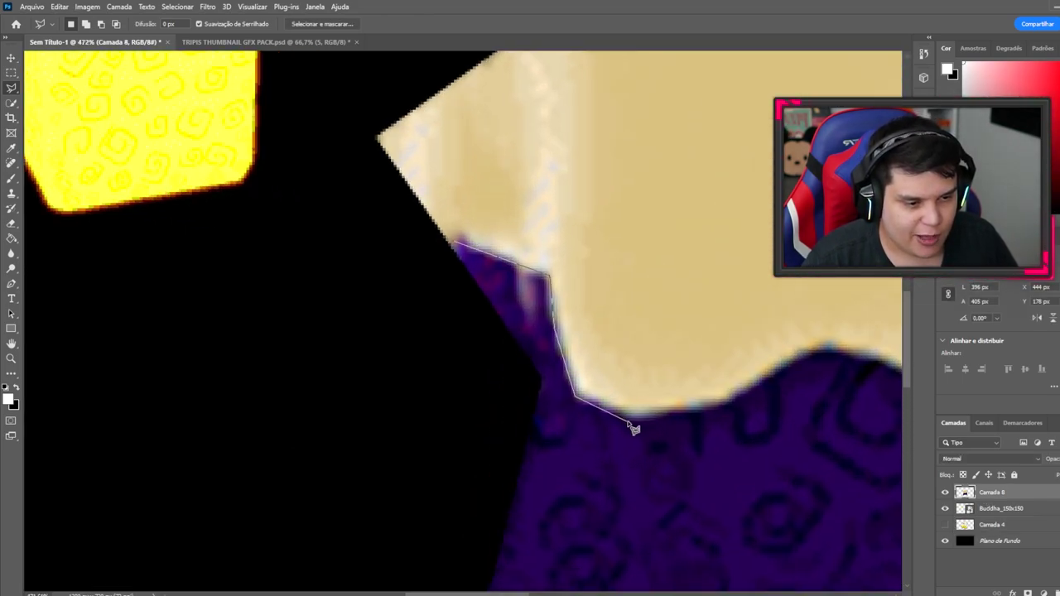
pyautogui.click(785, 364)
pyautogui.click(825, 342)
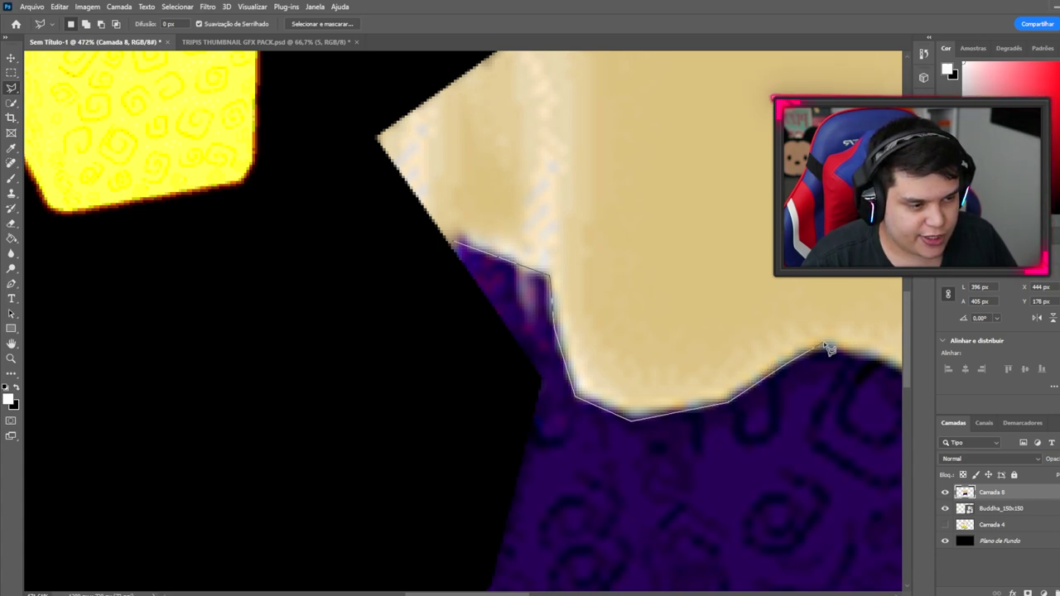
pyautogui.moveTo(878, 349); pyautogui.dragTo(485, 350)
pyautogui.click(487, 354)
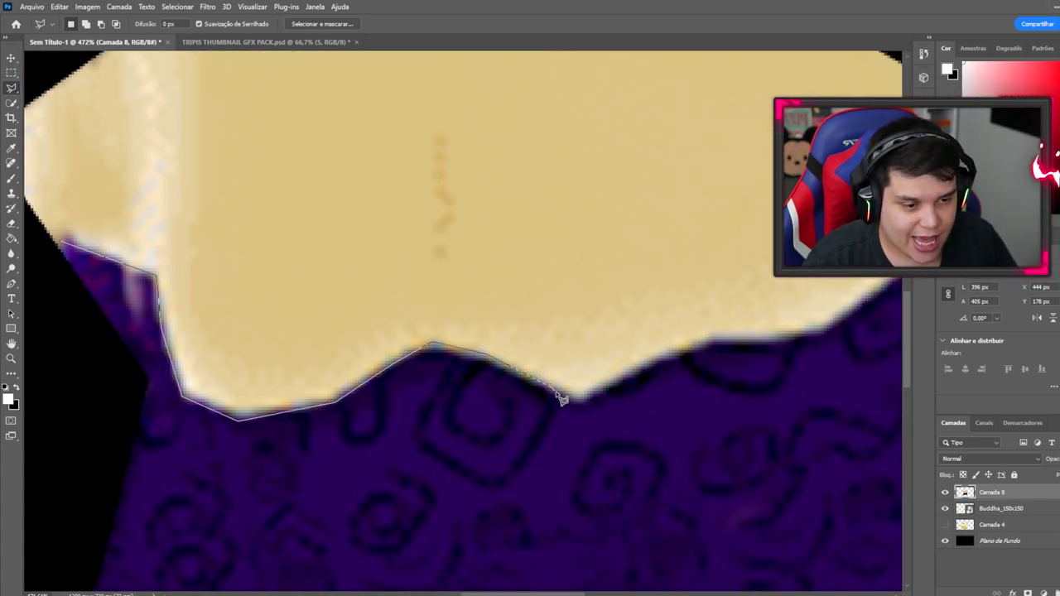
pyautogui.click(580, 400)
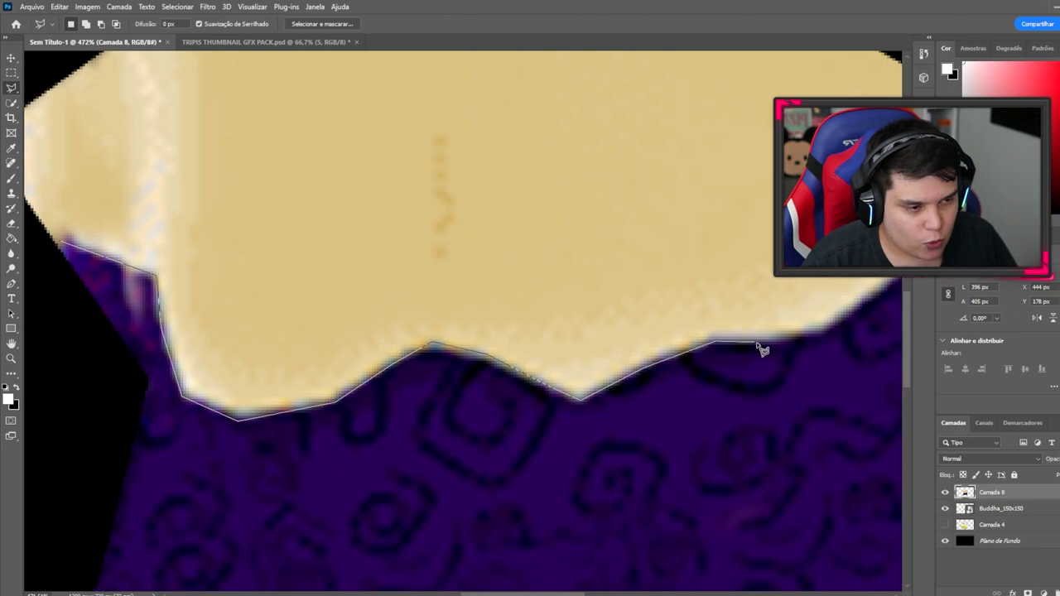
pyautogui.click(821, 335)
pyautogui.hscroll(3, 821, 335)
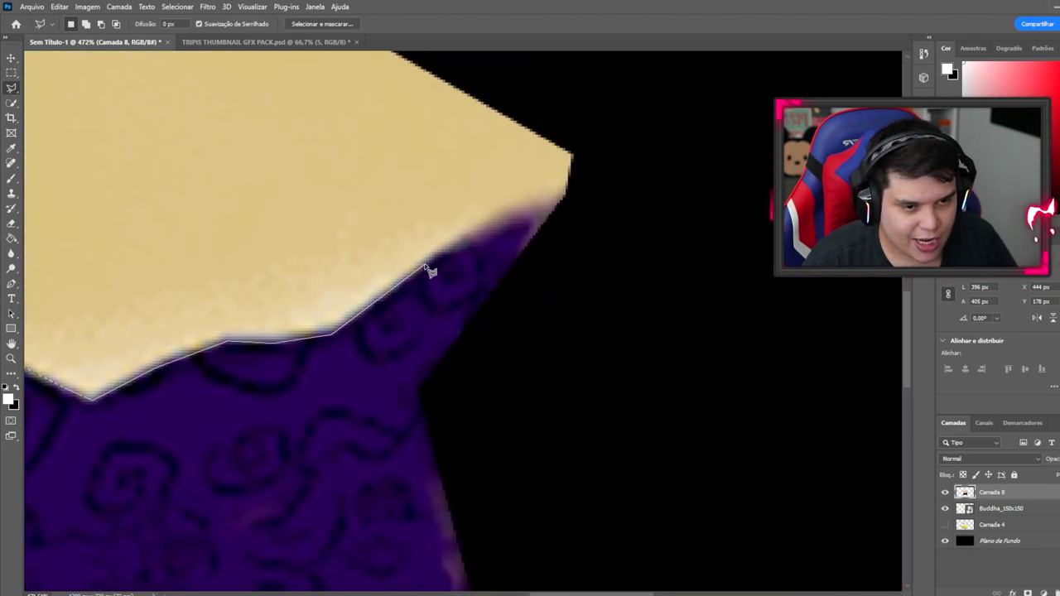
pyautogui.click(455, 235)
# Close the lasso selection around the star's beige top and copy that part to a new layer
pyautogui.hotkey('ctrl', '-')
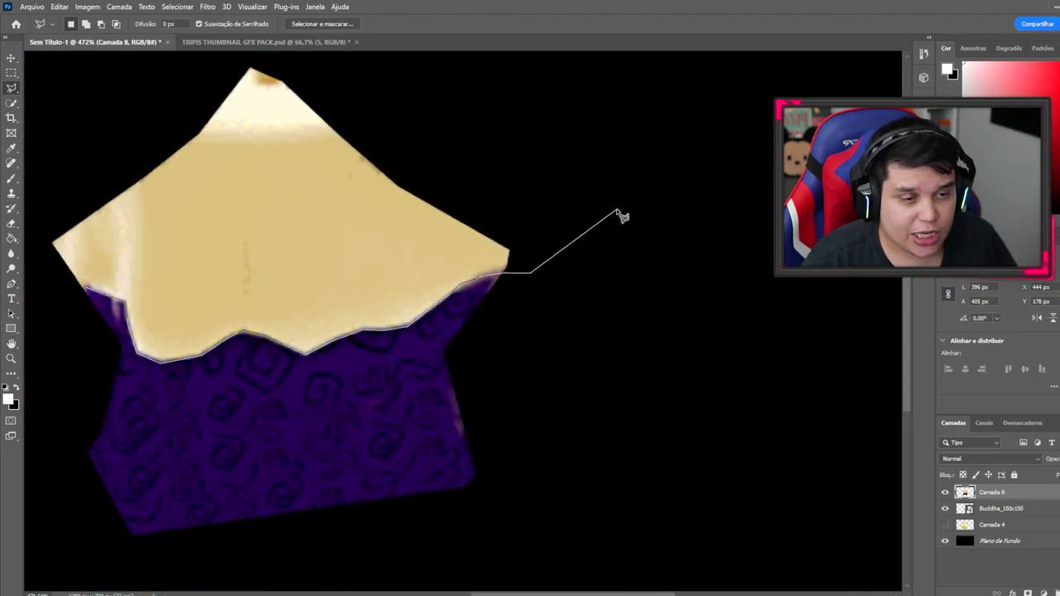
pyautogui.hotkey('ctrl', '-')
pyautogui.click(536, 228)
pyautogui.click(434, 158)
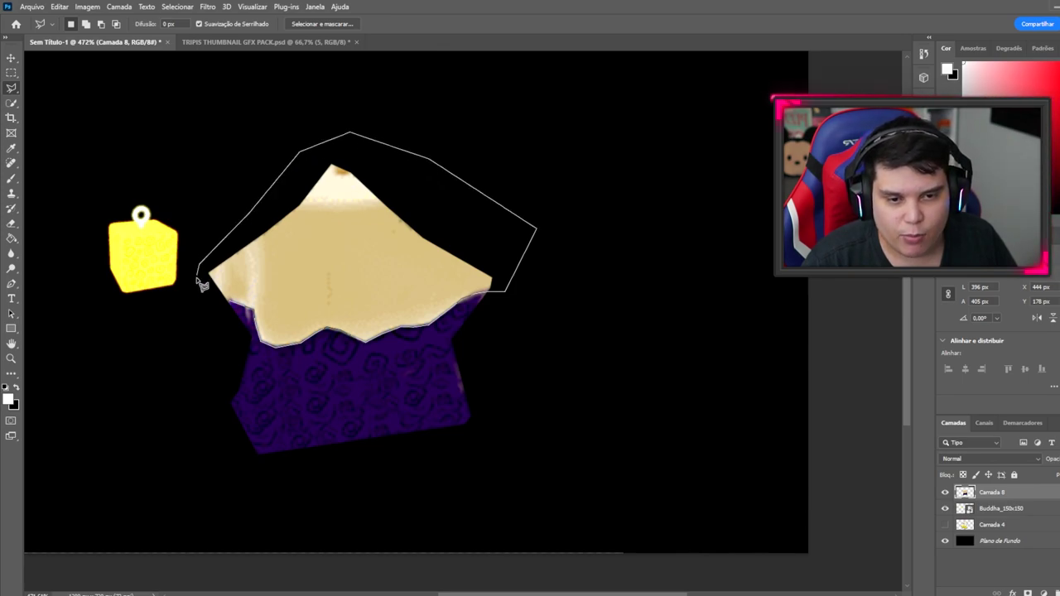
pyautogui.doubleClick(199, 314)
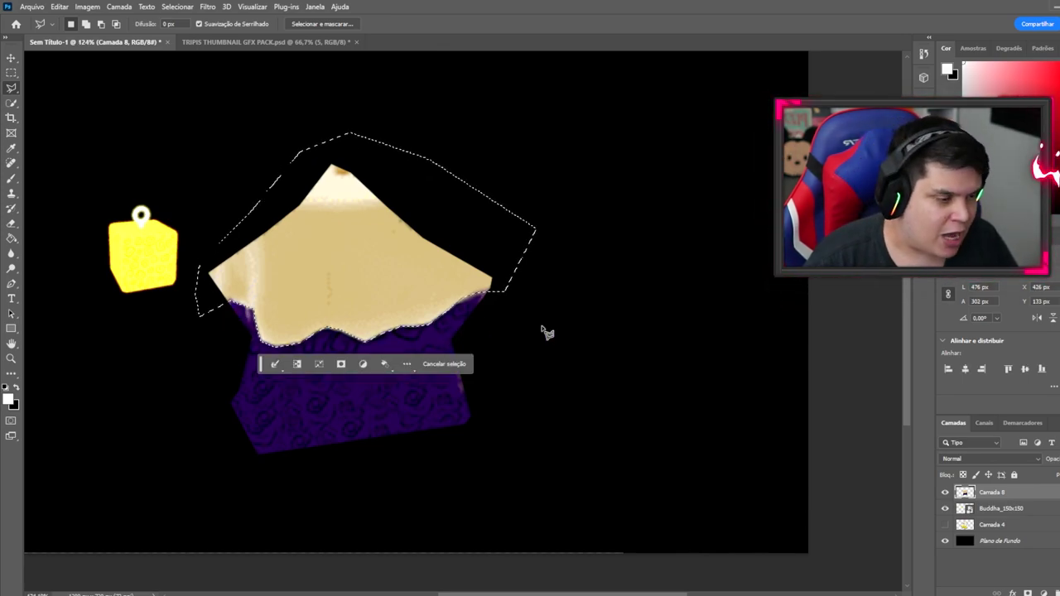
pyautogui.hotkey('ctrl', 'j')
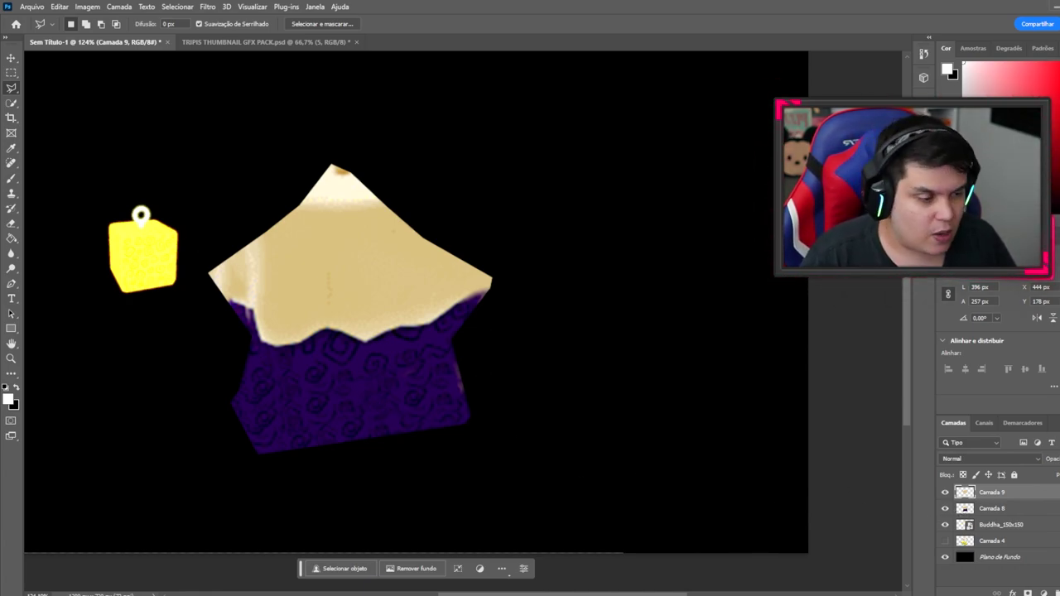
# Outline the white ring on top of the Buddha_150x150 cube, copy it to a new layer and hide the original cube
pyautogui.click(1005, 528)
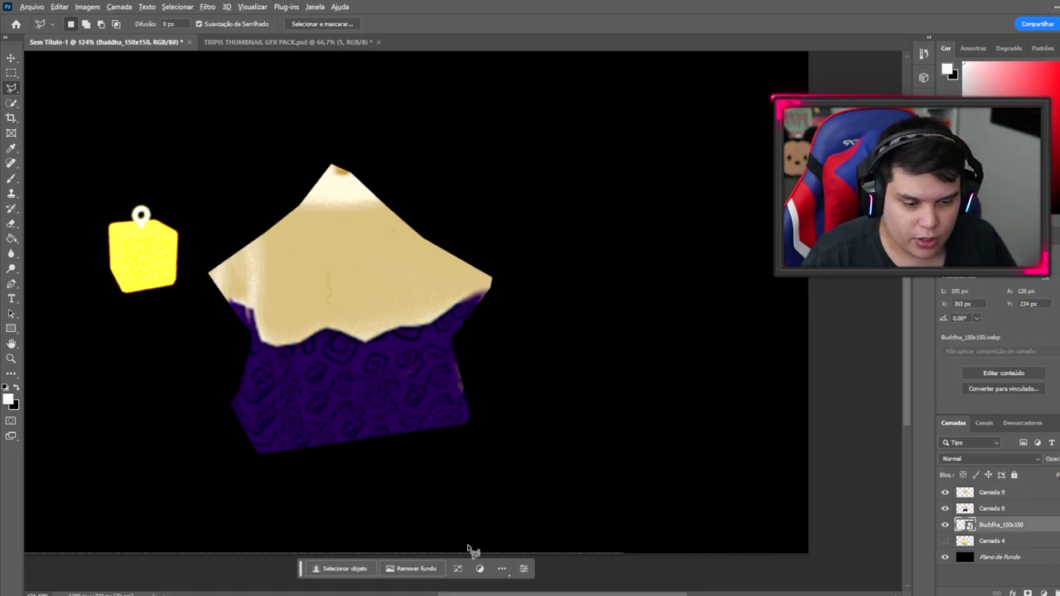
pyautogui.hscroll(-4, 549, 359)
pyautogui.scroll(12, 402, 240)
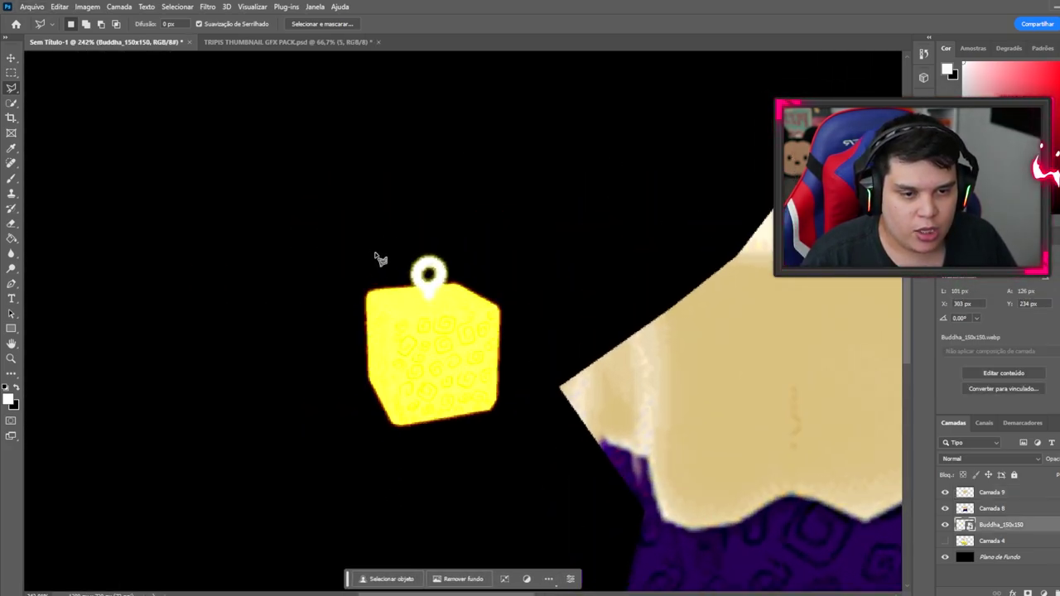
pyautogui.scroll(2, 461, 331)
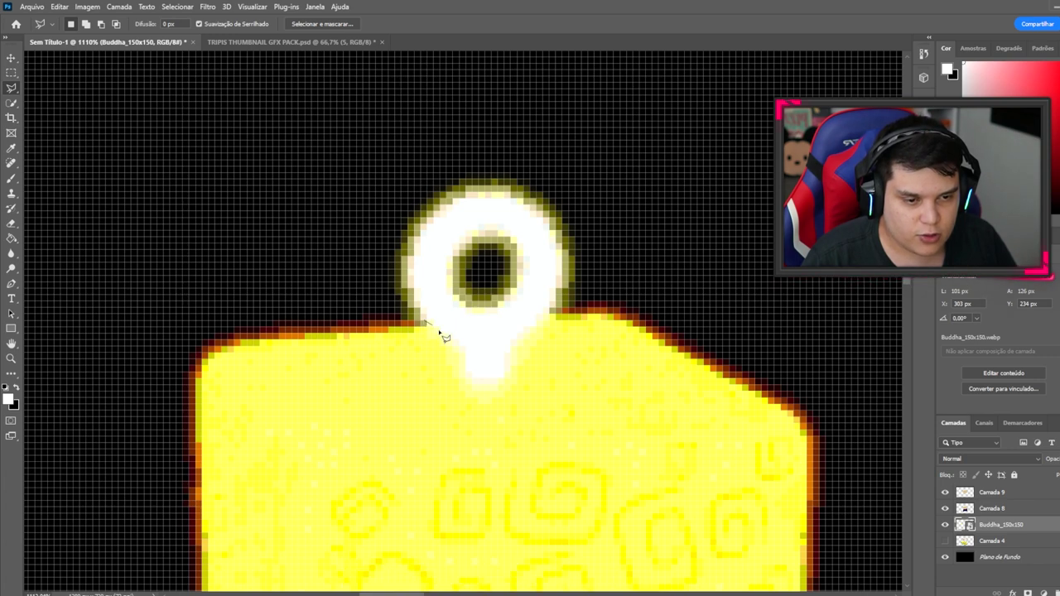
pyautogui.click(469, 378)
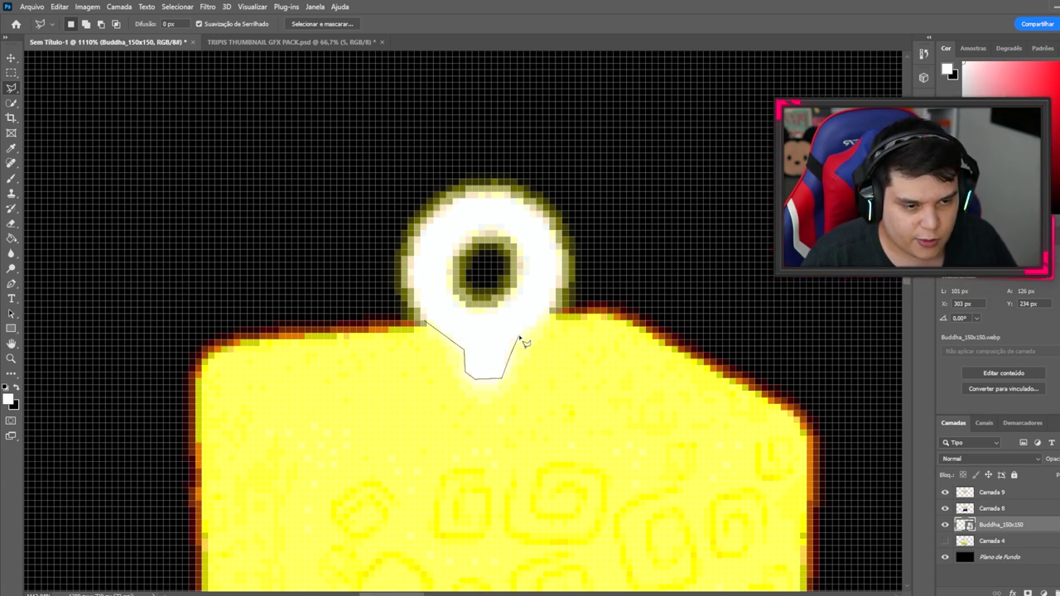
pyautogui.click(549, 314)
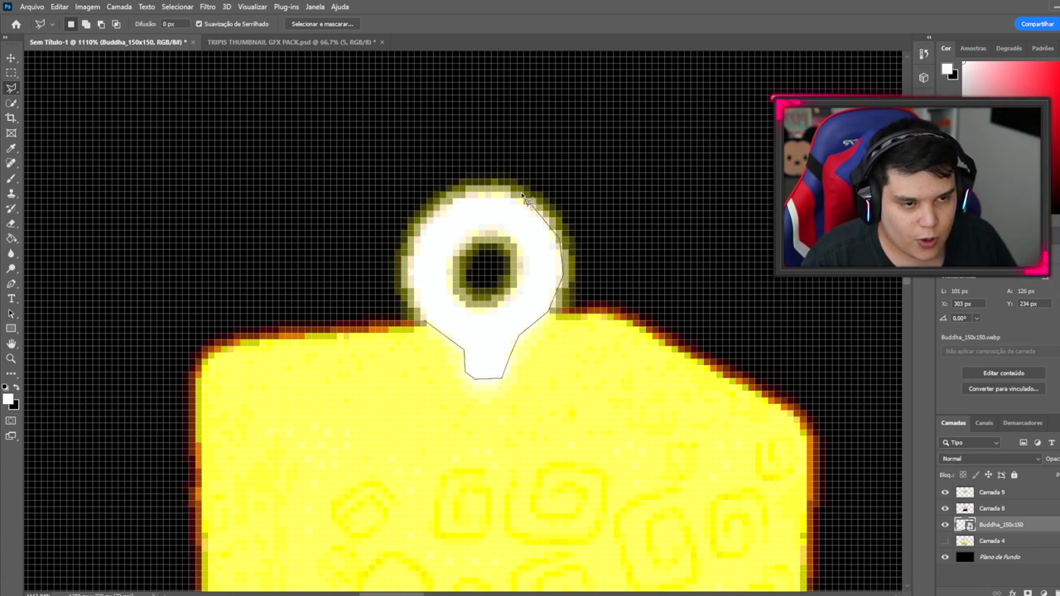
pyautogui.click(465, 196)
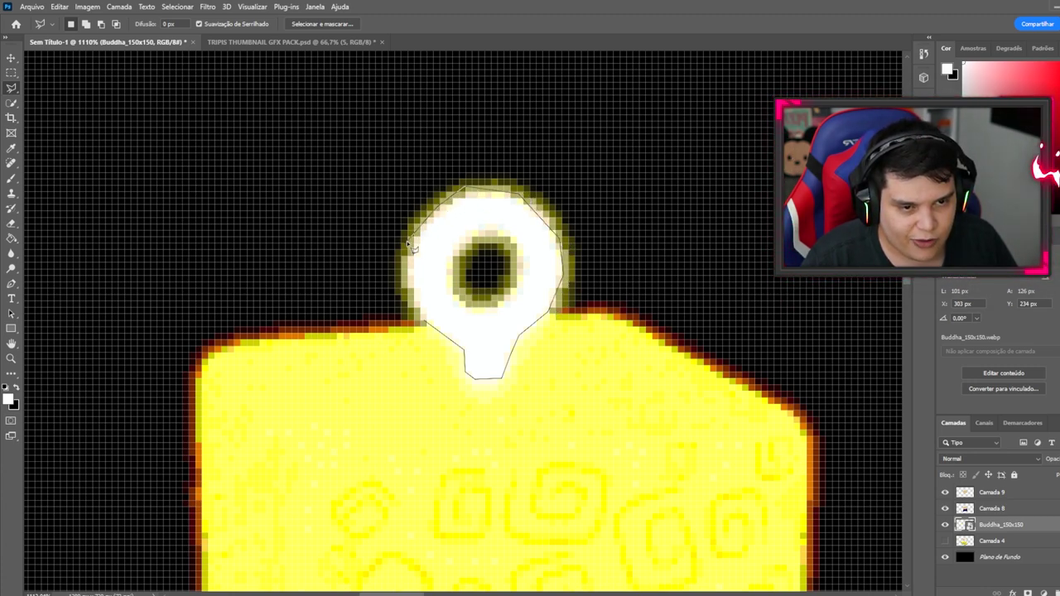
pyautogui.click(409, 240)
pyautogui.click(430, 327)
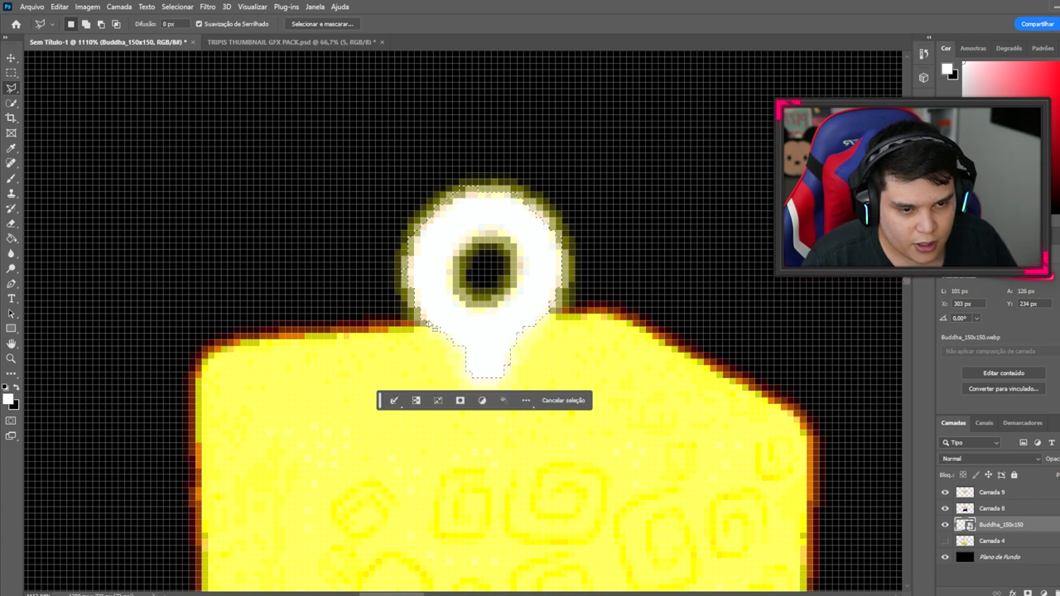
pyautogui.scroll(-5, 544, 339)
pyautogui.hotkey('ctrl', 'j')
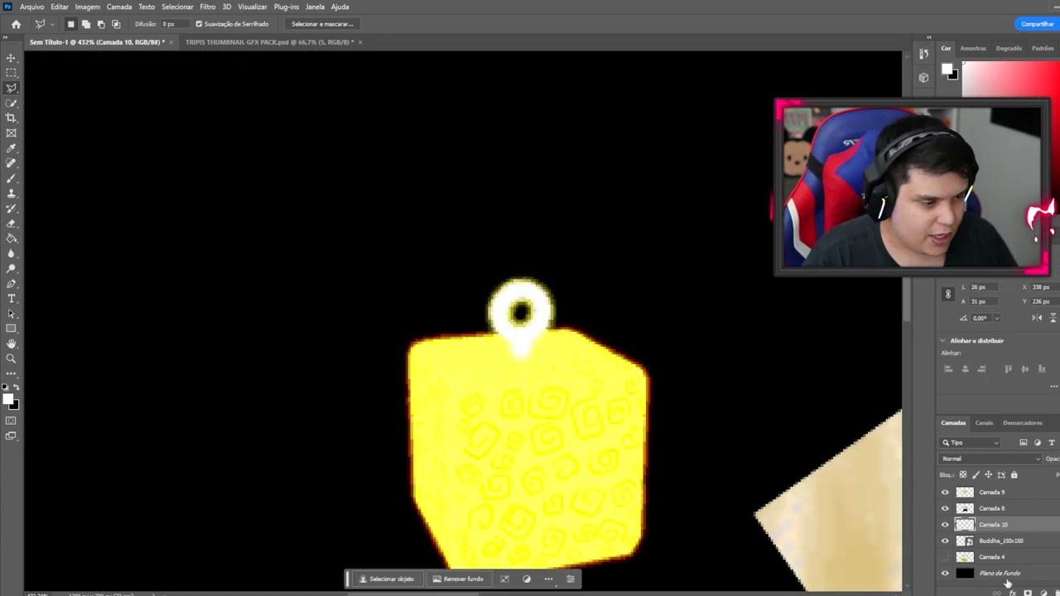
pyautogui.click(945, 540)
# Move the copied ring onto the tip of the star and raise its layer, Camada 10, above Camada 9
pyautogui.scroll(-3, 688, 410)
pyautogui.scroll(-1, 687, 410)
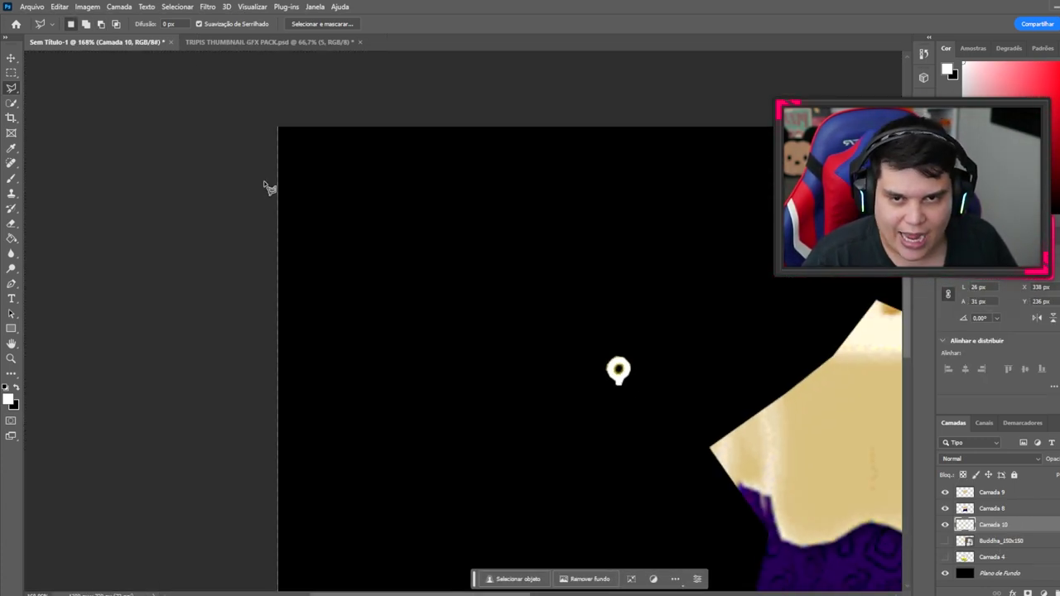
pyautogui.click(12, 58)
pyautogui.moveTo(619, 379); pyautogui.dragTo(878, 309)
pyautogui.moveTo(521, 594); pyautogui.dragTo(541, 594)
pyautogui.hscroll(-4, 546, 356)
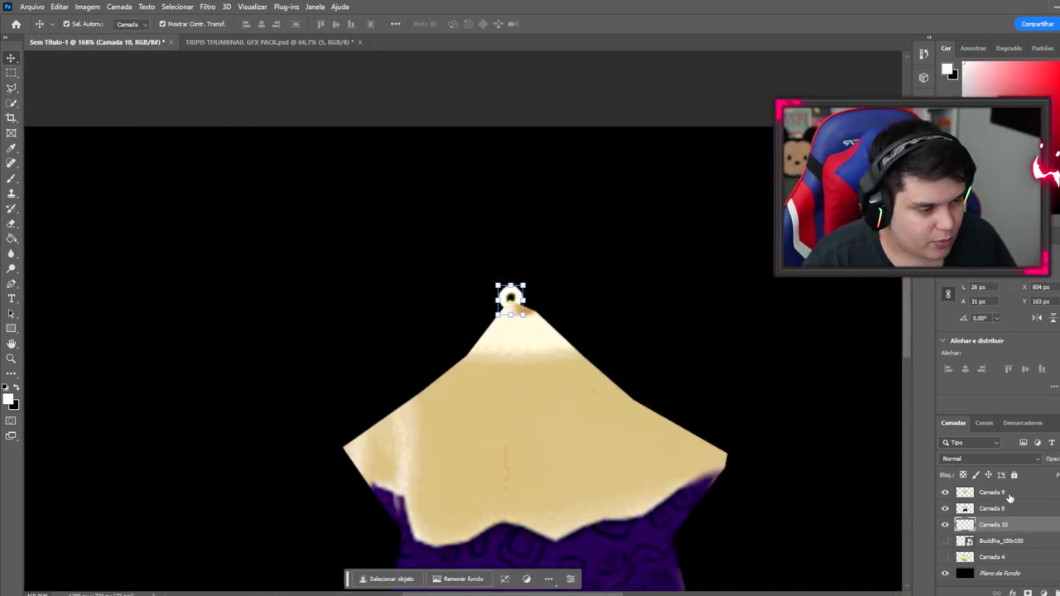
pyautogui.moveTo(1000, 490); pyautogui.dragTo(998, 490)
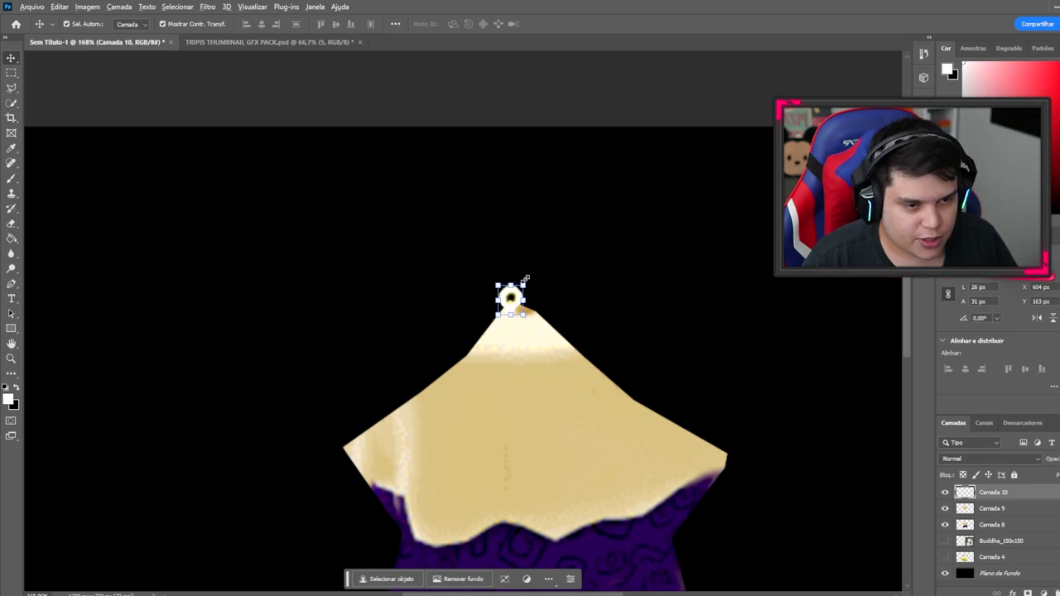
# Enlarge the ring to about 104 × 124 px and seat its stem on the star's tip
pyautogui.moveTo(525, 280); pyautogui.dragTo(569, 240)
pyautogui.moveTo(545, 298); pyautogui.dragTo(570, 264)
pyautogui.press('Return')
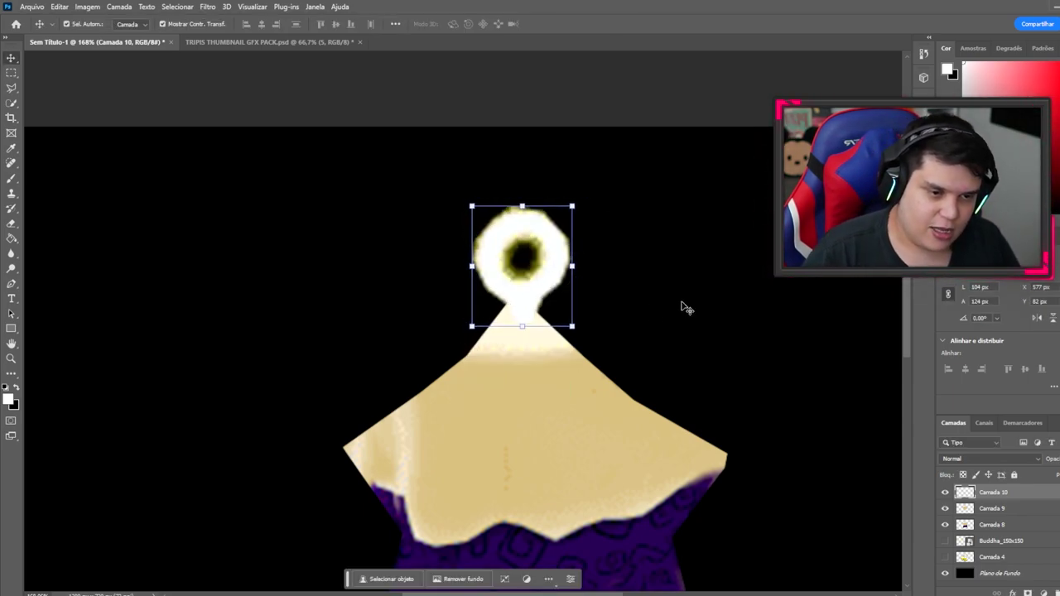
pyautogui.scroll(-3, 680, 307)
pyautogui.scroll(6, 638, 290)
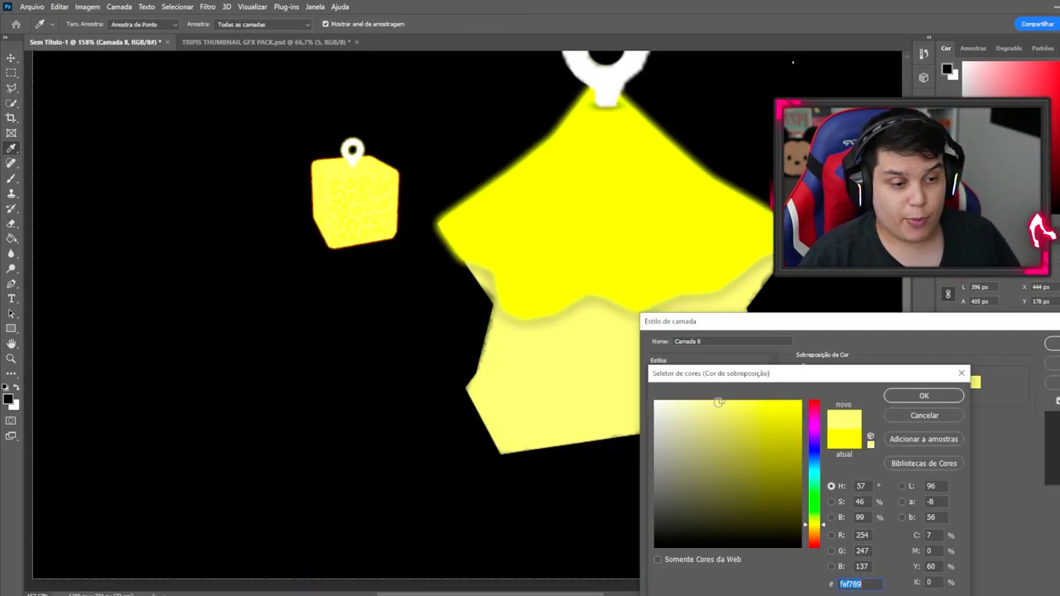
# Apply the pale yellow colour overlay fef789 to the star's lower part, Camada 8
pyautogui.click(896, 398)
pyautogui.moveTo(909, 324); pyautogui.dragTo(478, 322)
pyautogui.click(651, 340)
# Compare the star with the Buddha_150x150 cube, toggling the cube's visibility, and examine the swirl pattern on its faces
pyautogui.scroll(-4, 680, 252)
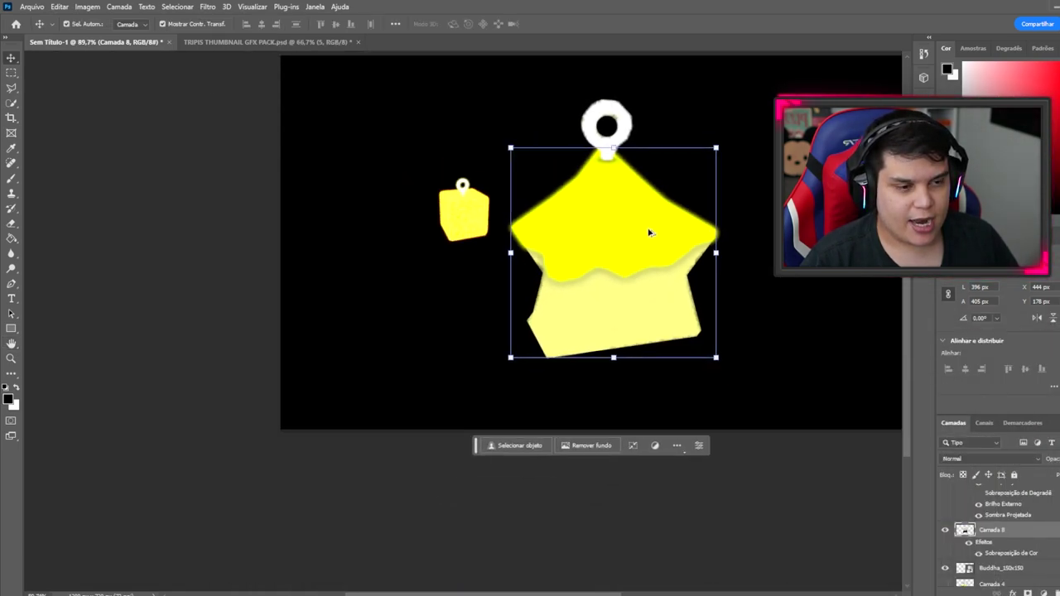
pyautogui.scroll(5, 688, 214)
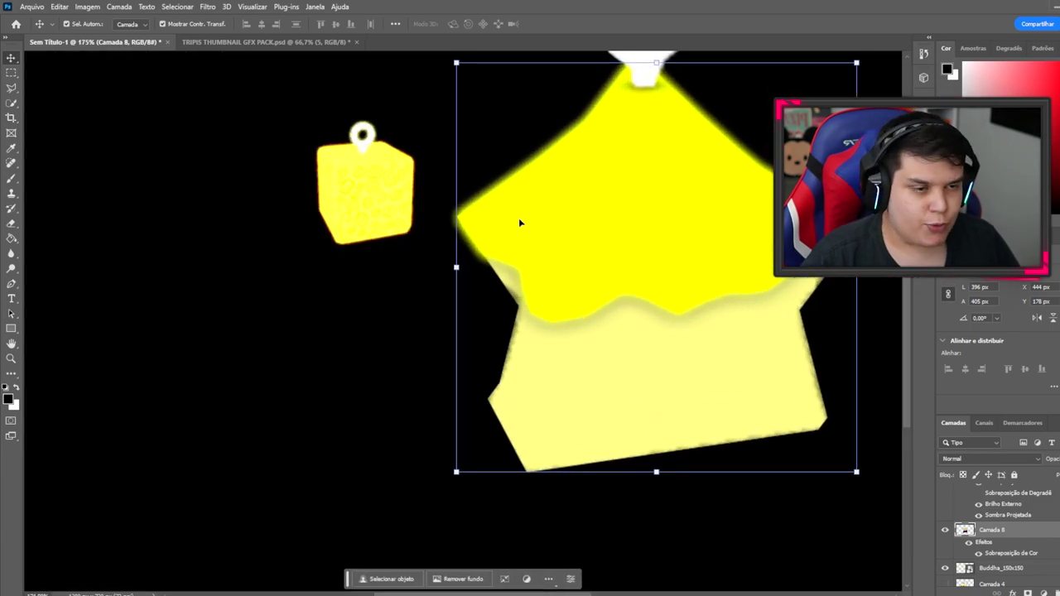
pyautogui.scroll(-3, 539, 210)
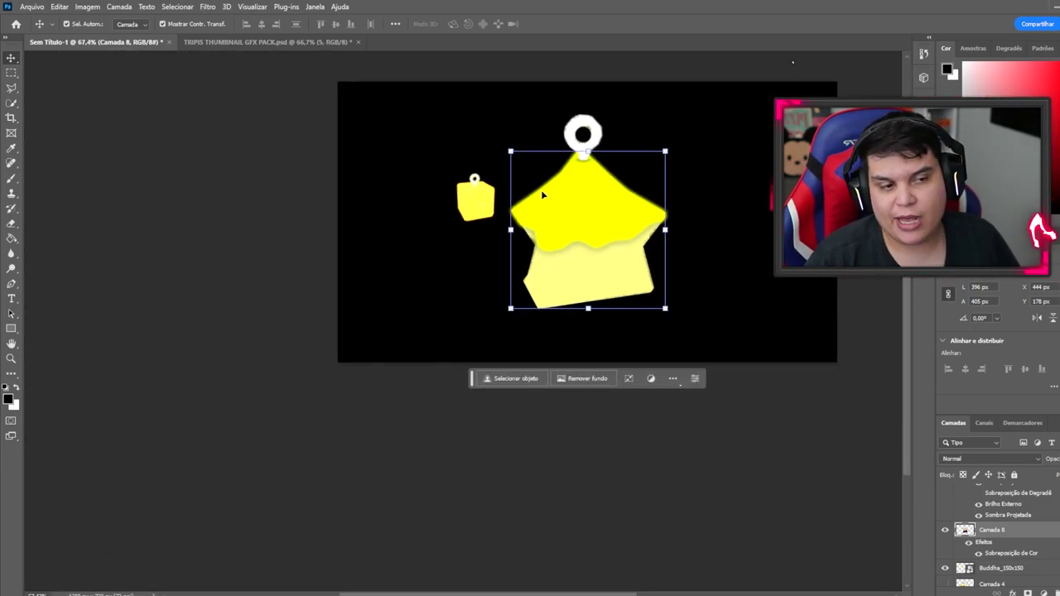
pyautogui.scroll(1, 549, 211)
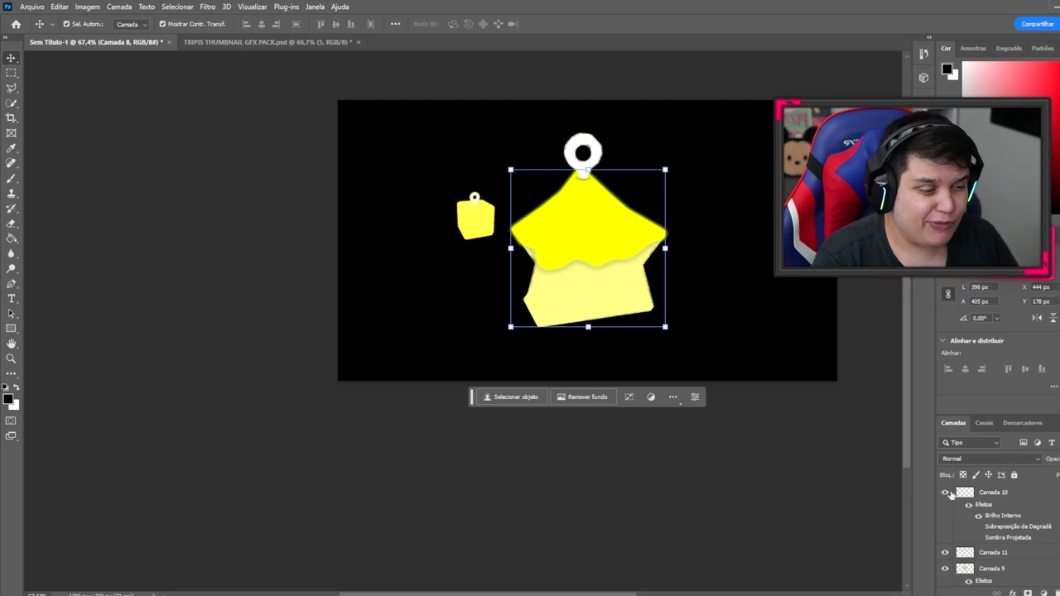
pyautogui.scroll(-3, 969, 542)
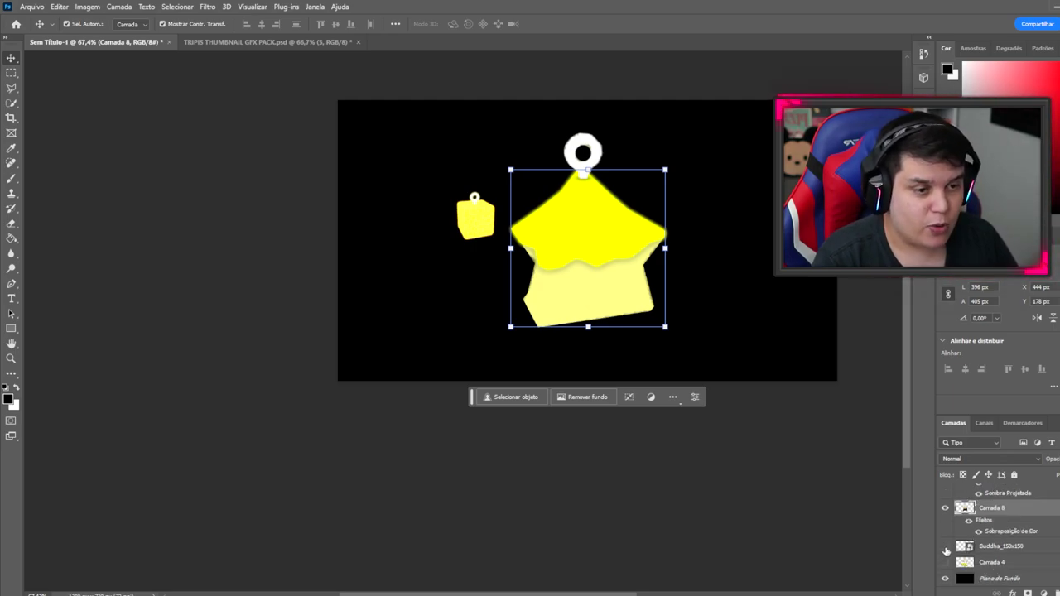
pyautogui.click(944, 548)
pyautogui.click(945, 548)
pyautogui.scroll(5, 477, 213)
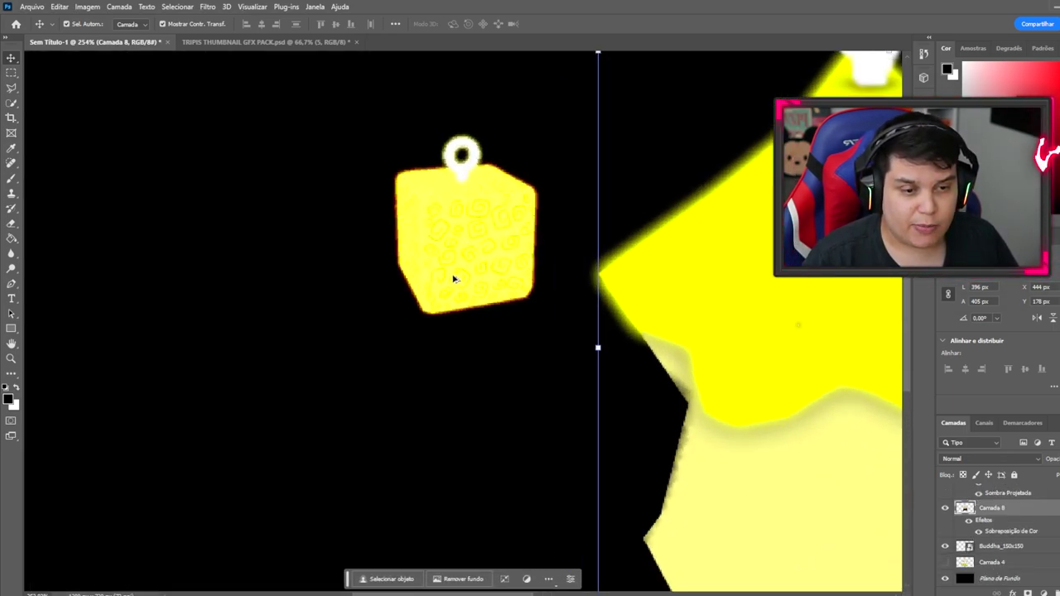
pyautogui.scroll(3, 453, 279)
pyautogui.scroll(-5, 513, 273)
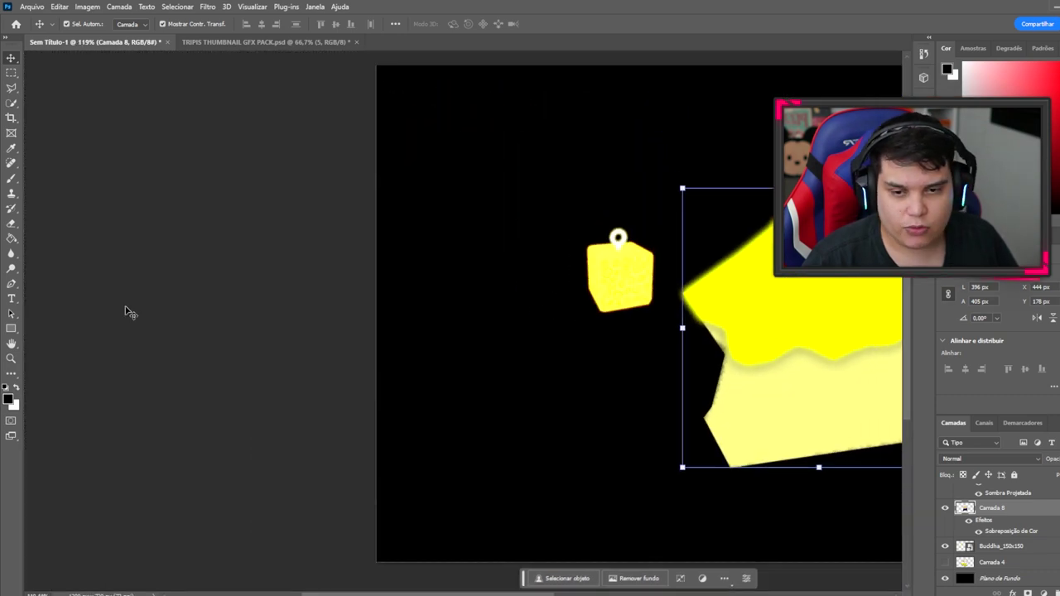
# Set up a 5 px brush and add a new layer above Camada 11
pyautogui.click(12, 179)
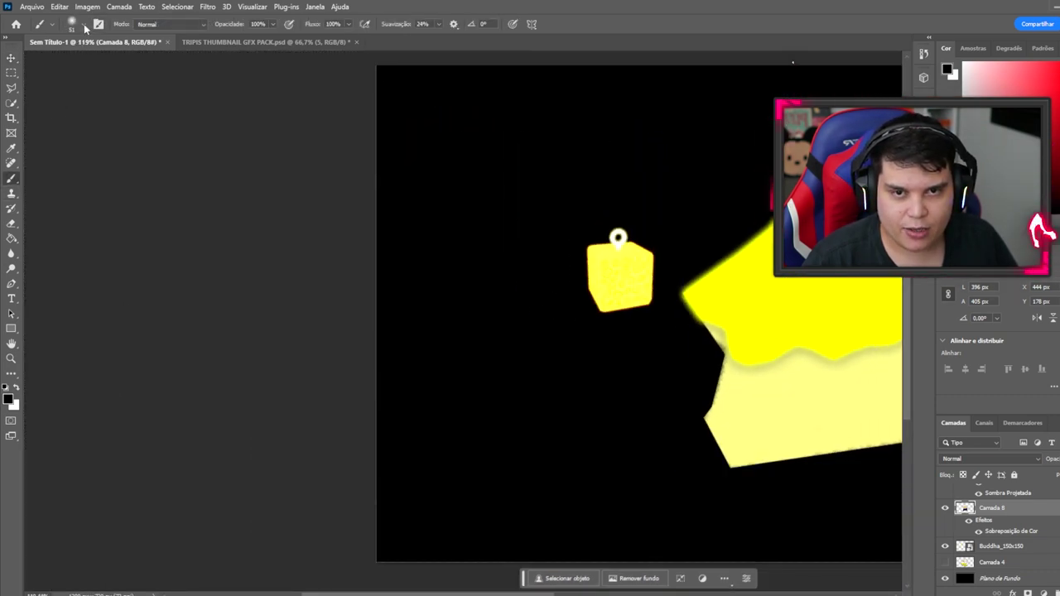
pyautogui.click(72, 23)
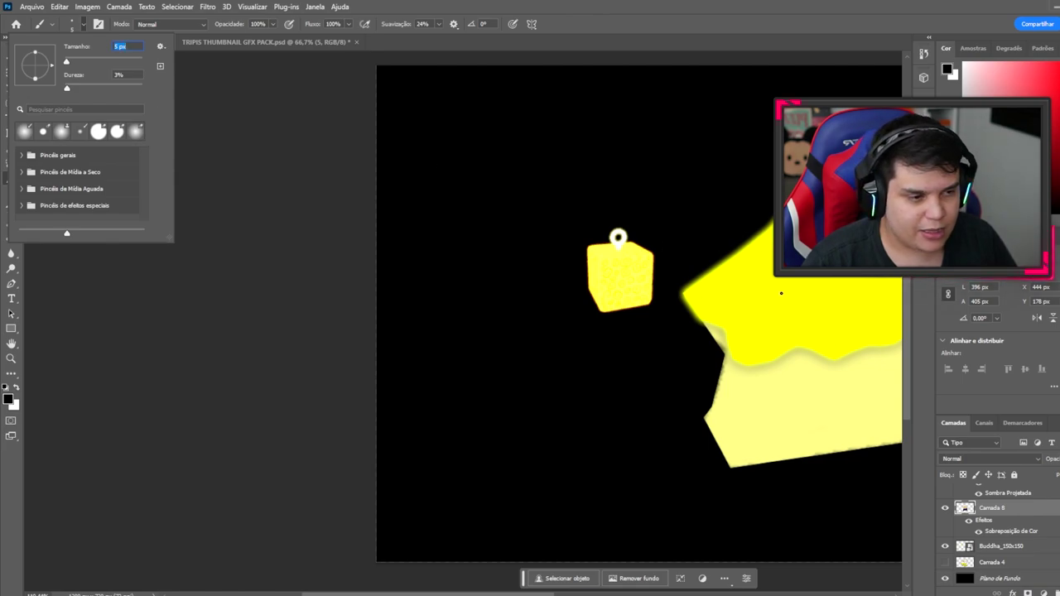
pyautogui.click(731, 275)
pyautogui.scroll(3, 980, 506)
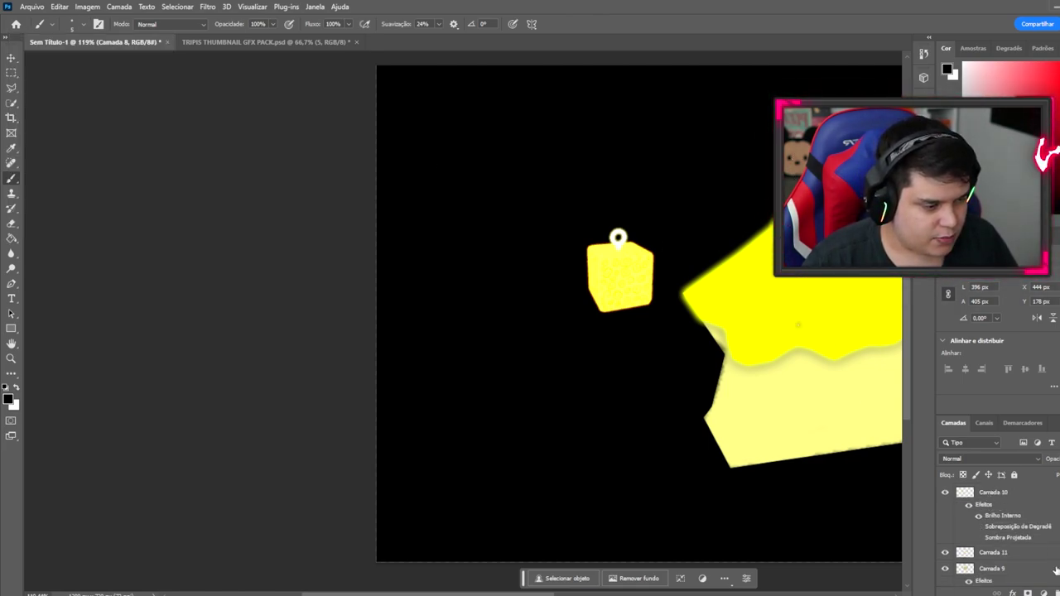
pyautogui.click(1031, 552)
pyautogui.hotkey('ctrl', 'shift', 'alt', 'n')
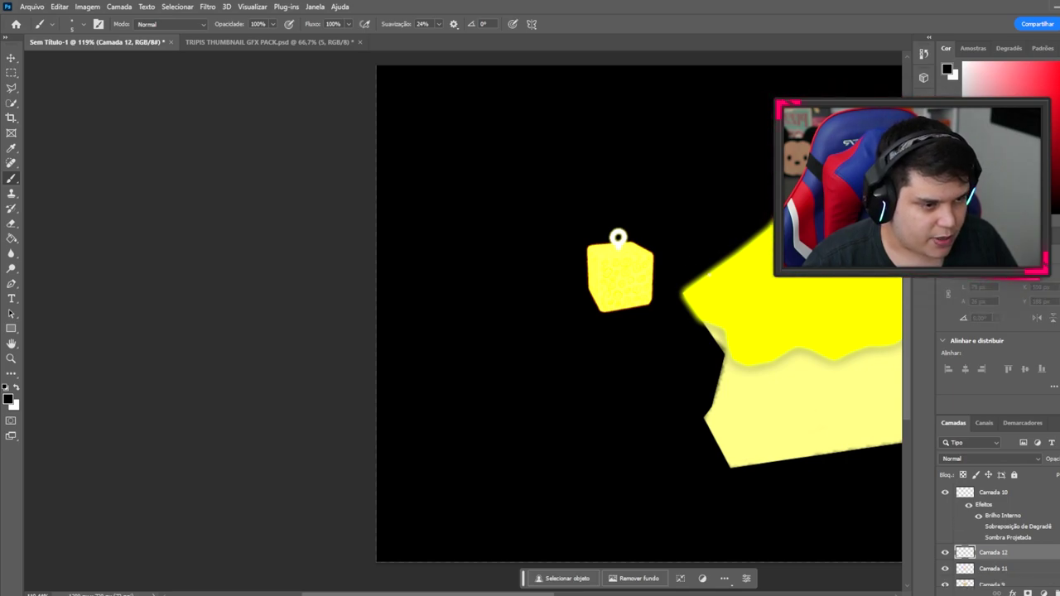
# Paint two black spiral swirls on the star's bright yellow top and undo the extra stroke between them
pyautogui.moveTo(727, 305); pyautogui.dragTo(736, 307)
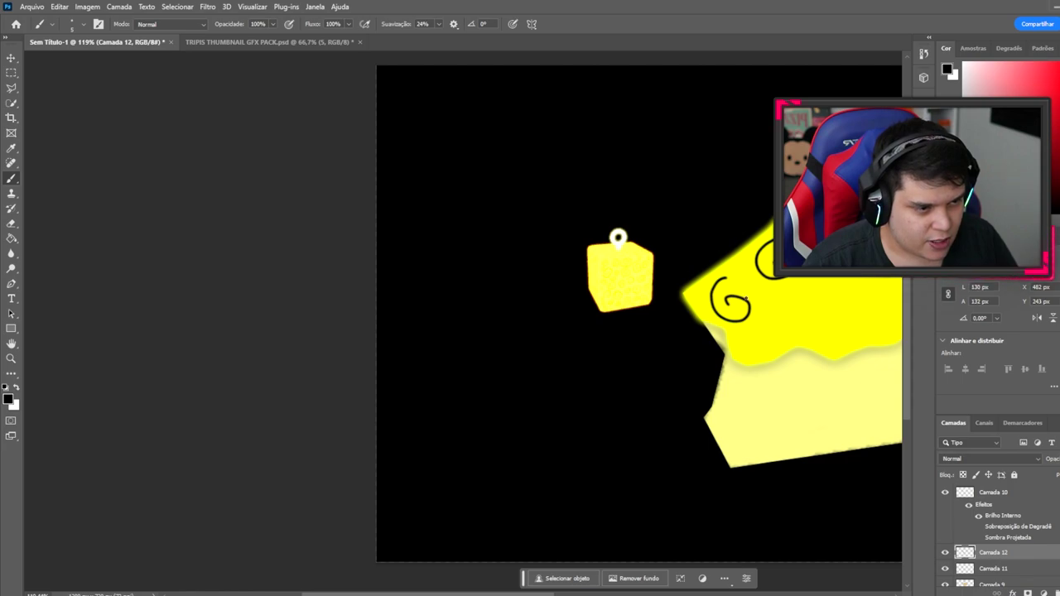
pyautogui.moveTo(754, 318); pyautogui.dragTo(769, 289)
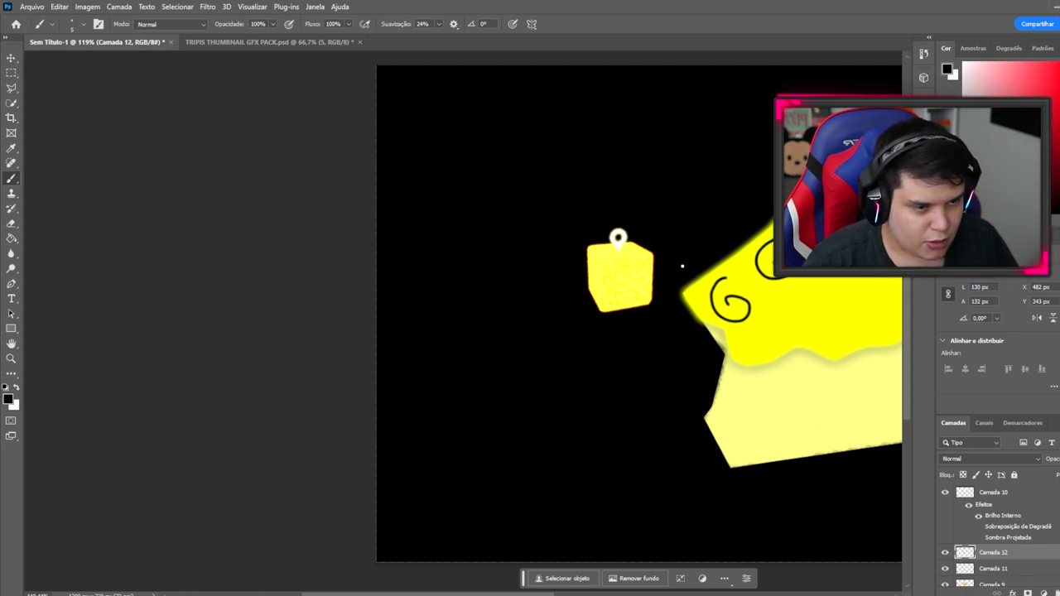
pyautogui.scroll(9, 646, 257)
pyautogui.scroll(-6, 651, 265)
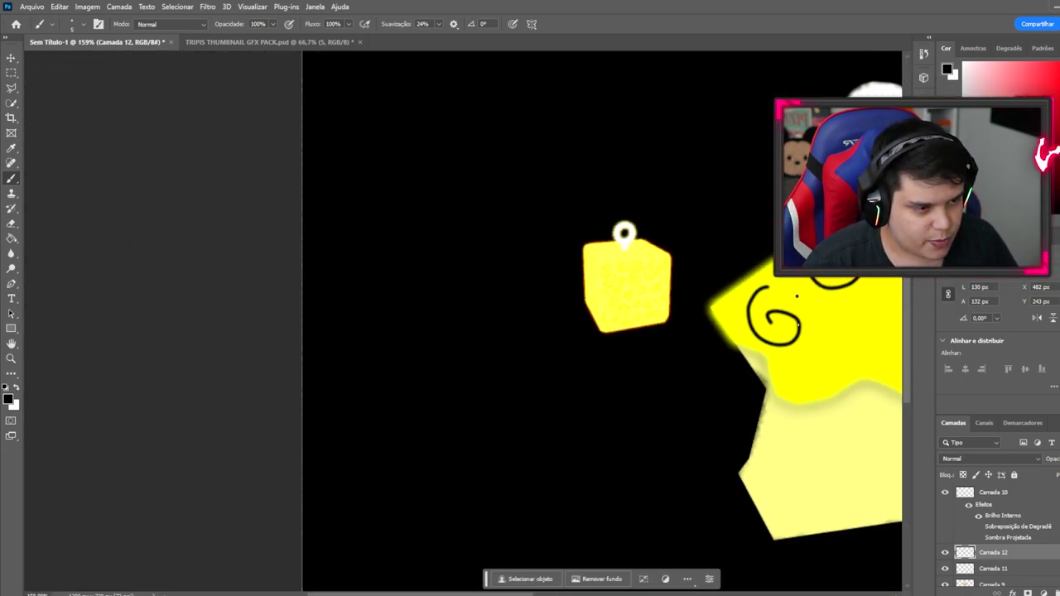
pyautogui.moveTo(797, 295)
pyautogui.mouseDown()
pyautogui.moveTo(821, 314)
pyautogui.moveTo(798, 278)
pyautogui.mouseUp()
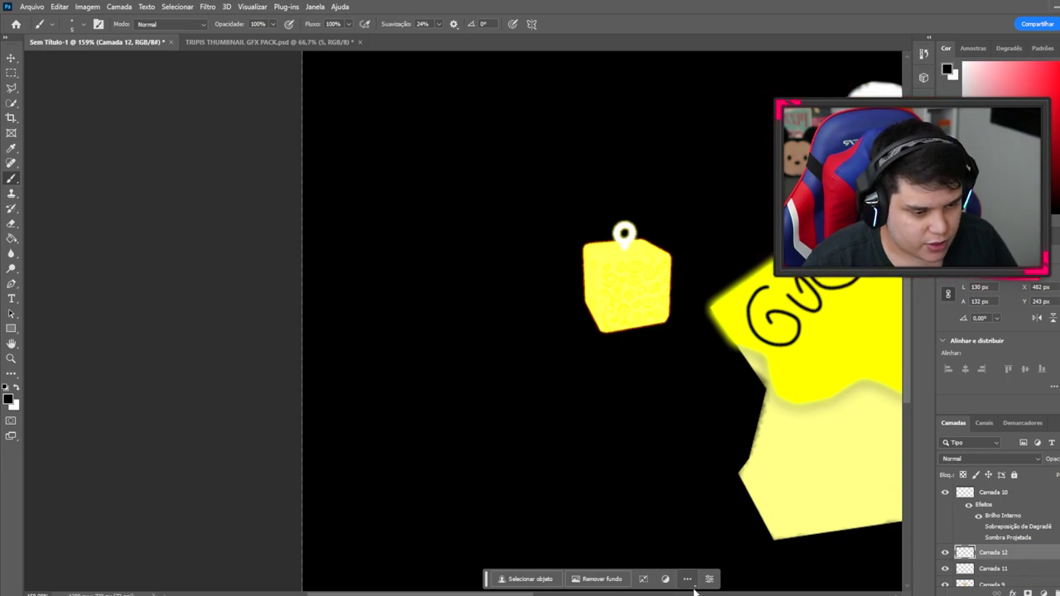
pyautogui.press('z')
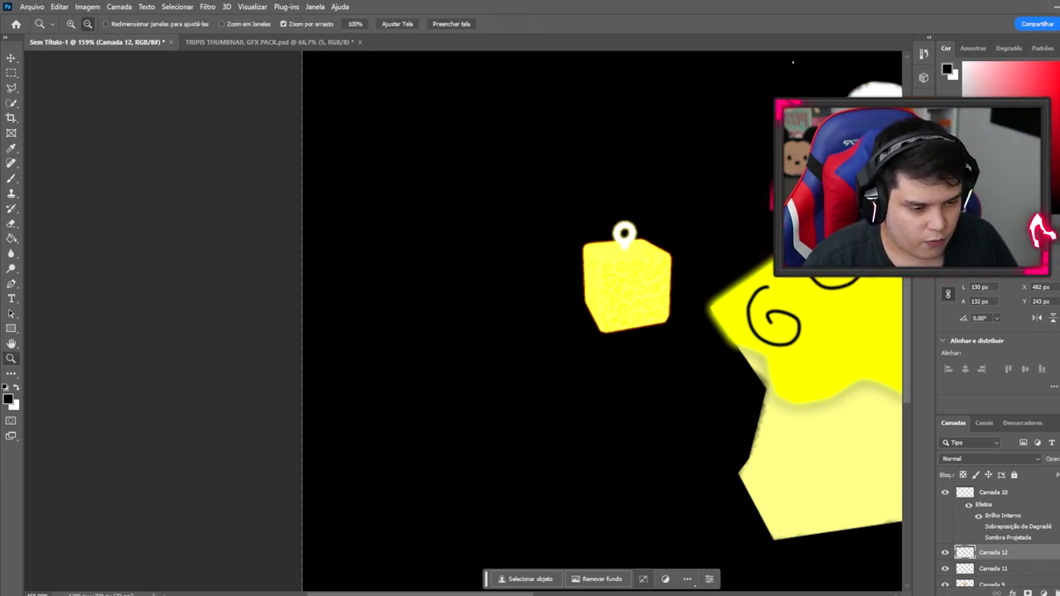
# Set the blend mode of the swirl layer, Camada 12, to Luz Indireta
pyautogui.hscroll(5, 763, 390)
pyautogui.click(1033, 460)
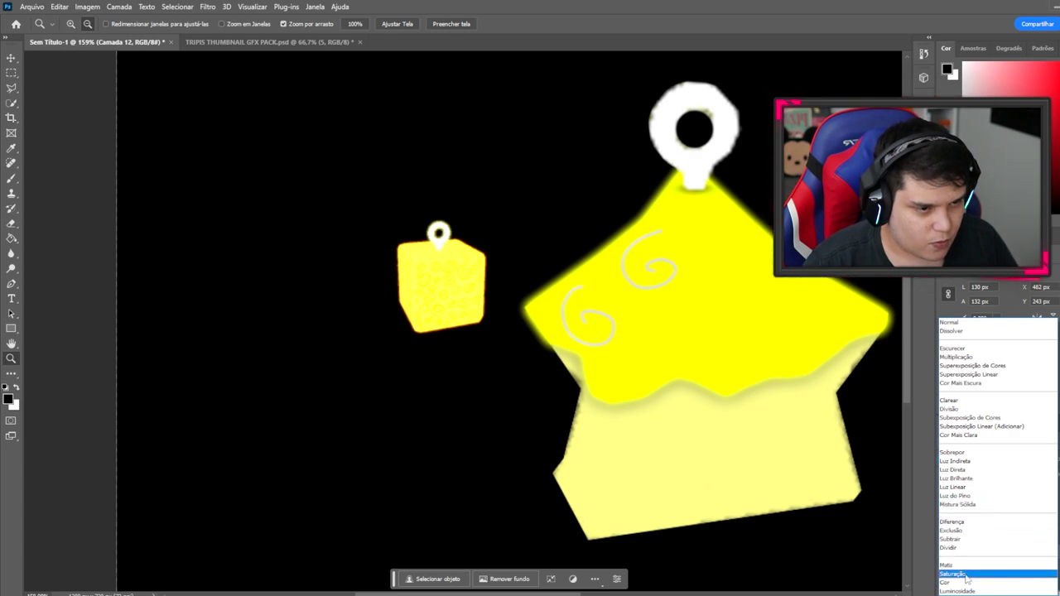
pyautogui.click(960, 461)
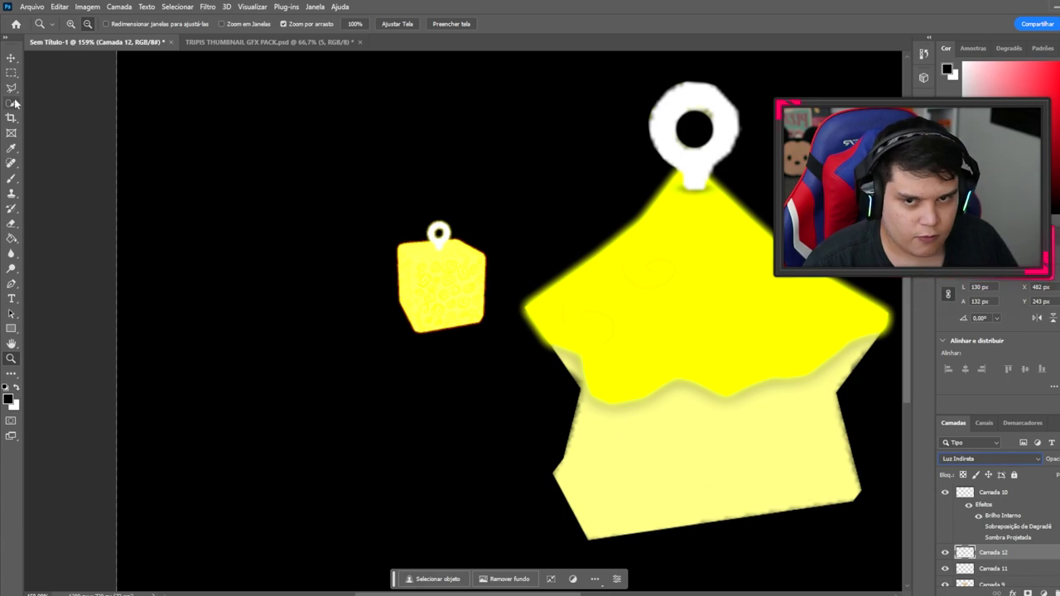
# Paint more spiral swirls of varying size across the star's yellow top on Camada 12
pyautogui.click(12, 179)
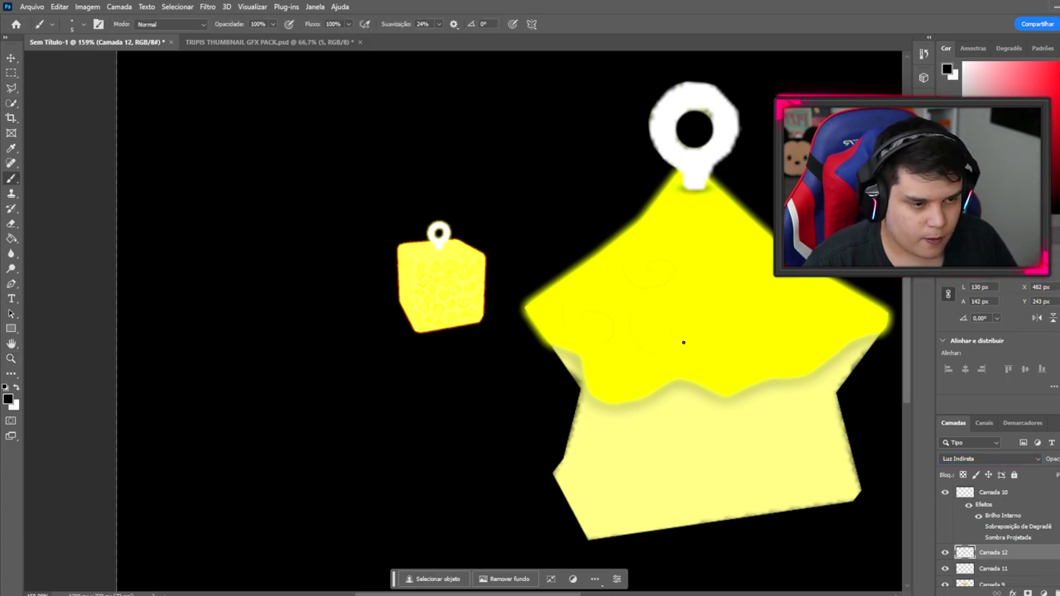
pyautogui.scroll(-5, 758, 315)
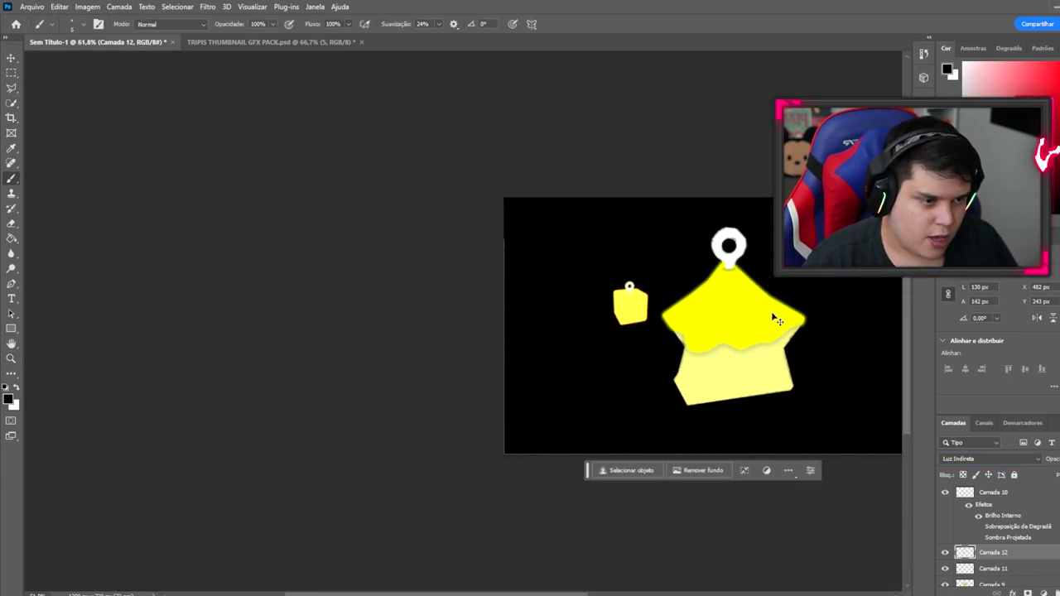
pyautogui.scroll(7, 776, 319)
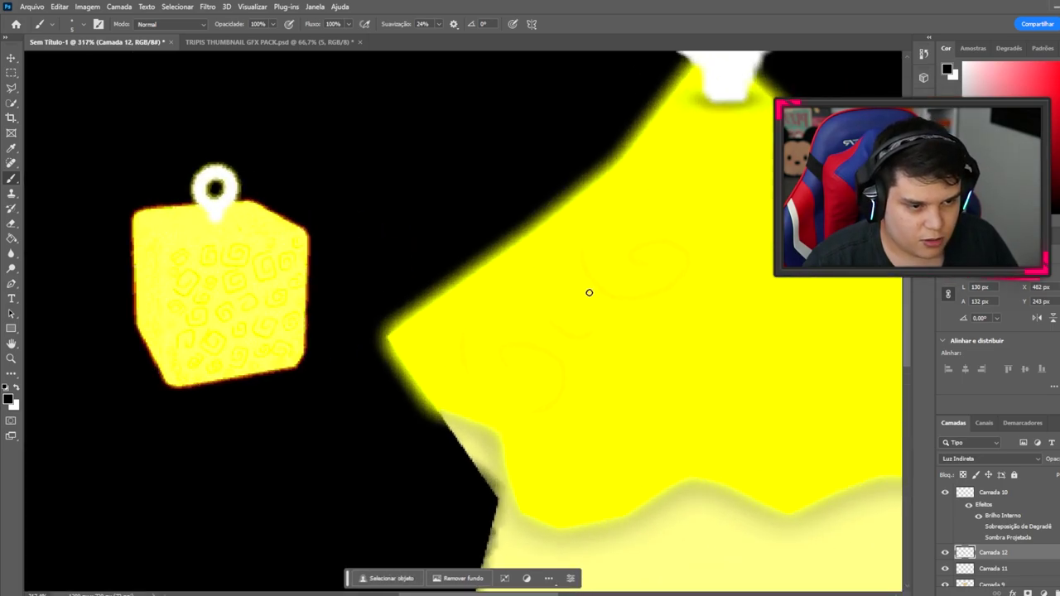
pyautogui.moveTo(618, 405)
pyautogui.mouseDown()
pyautogui.moveTo(540, 462)
pyautogui.moveTo(649, 473)
pyautogui.moveTo(599, 469)
pyautogui.mouseUp()
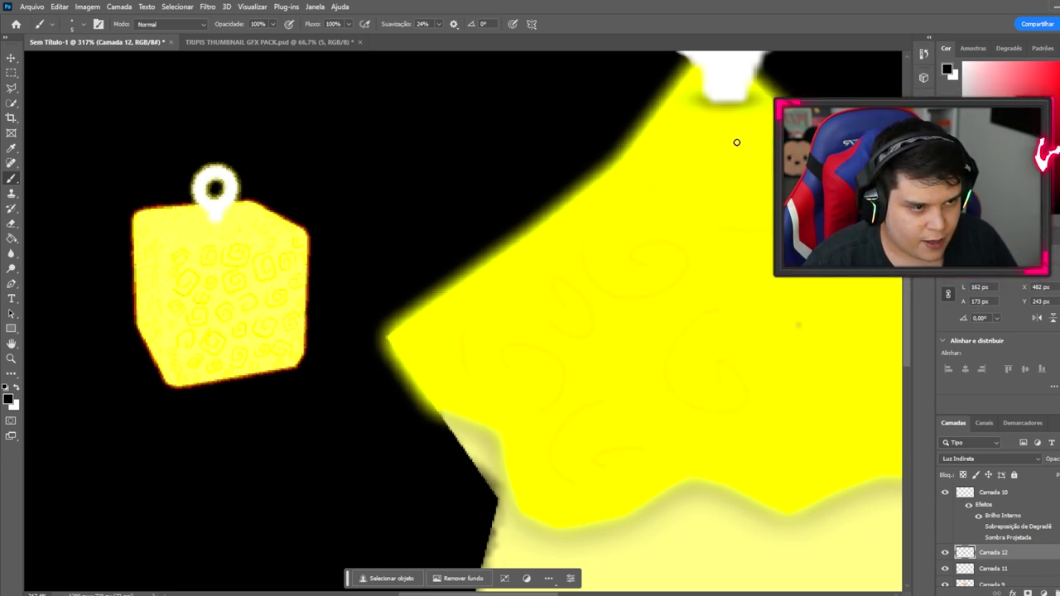
pyautogui.moveTo(737, 143); pyautogui.dragTo(748, 202)
pyautogui.moveTo(546, 593); pyautogui.dragTo(582, 593)
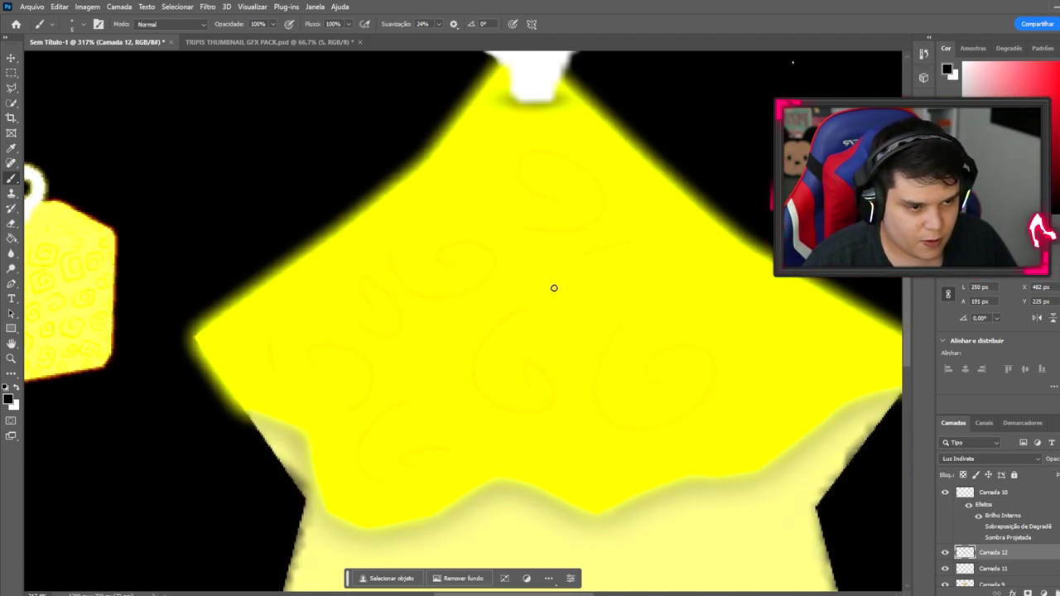
pyautogui.scroll(-5, 754, 319)
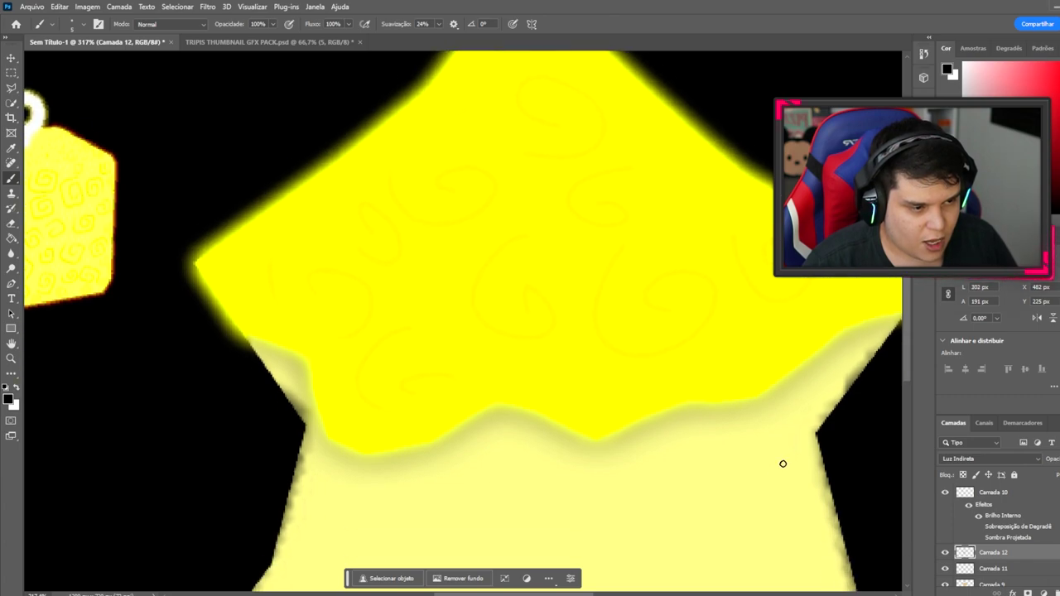
pyautogui.moveTo(328, 468); pyautogui.dragTo(360, 398)
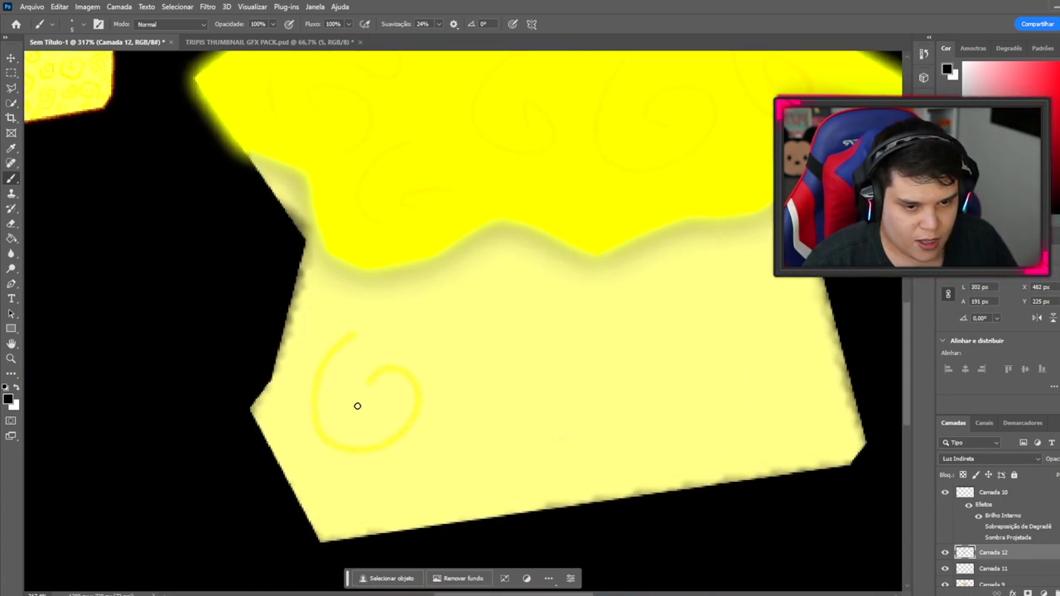
pyautogui.moveTo(429, 302)
pyautogui.mouseDown()
pyautogui.moveTo(563, 312)
pyautogui.moveTo(530, 346)
pyautogui.mouseUp()
pyautogui.moveTo(470, 425)
pyautogui.mouseDown()
pyautogui.moveTo(500, 518)
pyautogui.moveTo(496, 444)
pyautogui.moveTo(497, 475)
pyautogui.mouseUp()
pyautogui.hotkey('ctrl', 'z')
pyautogui.hotkey('ctrl', 'z')
pyautogui.hotkey('ctrl', 'z')
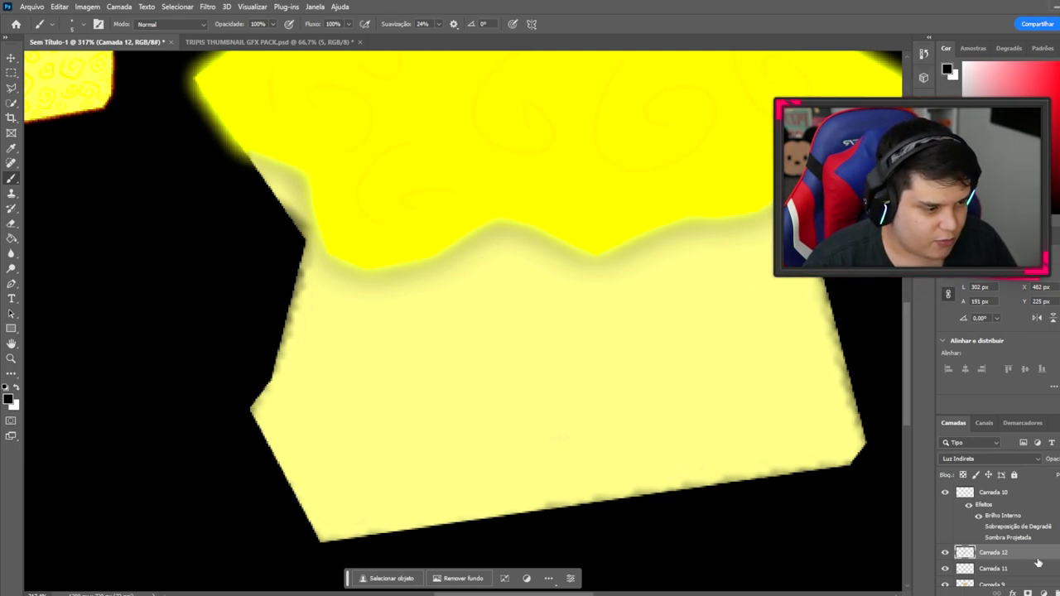
# Add a new layer above Camada 12 and paint seven black spiral swirls across the star's pale yellow base
pyautogui.hotkey('ctrl', 'shift', 'alt', 'n')
pyautogui.moveTo(347, 318)
pyautogui.mouseDown()
pyautogui.moveTo(344, 468)
pyautogui.moveTo(406, 321)
pyautogui.moveTo(367, 386)
pyautogui.mouseUp()
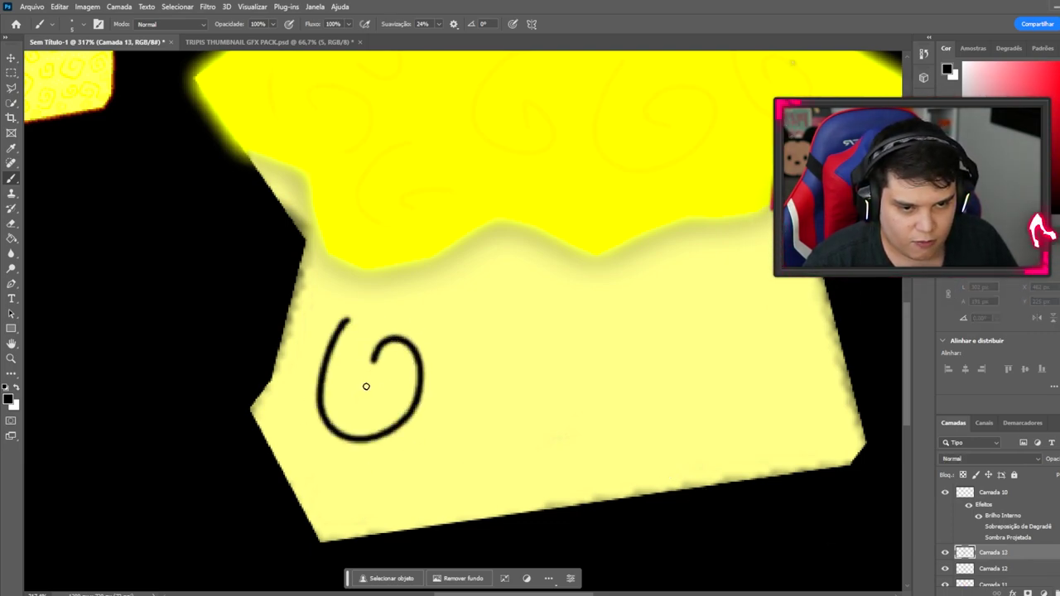
pyautogui.moveTo(473, 273)
pyautogui.mouseDown()
pyautogui.moveTo(503, 422)
pyautogui.moveTo(550, 286)
pyautogui.moveTo(538, 349)
pyautogui.mouseUp()
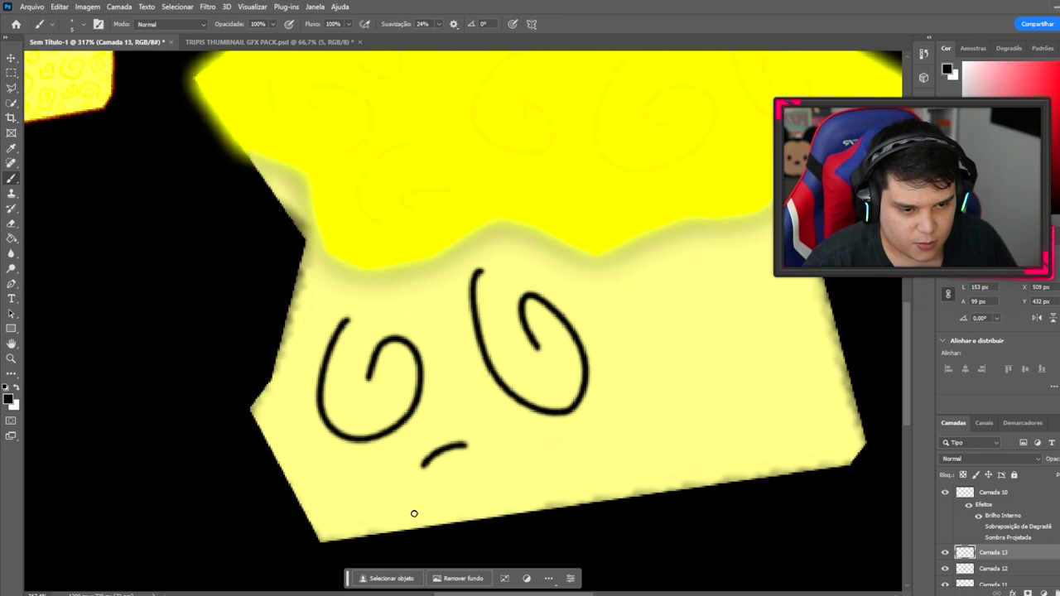
pyautogui.moveTo(414, 513); pyautogui.dragTo(487, 483)
pyautogui.moveTo(303, 443)
pyautogui.mouseDown()
pyautogui.moveTo(312, 485)
pyautogui.moveTo(370, 494)
pyautogui.mouseUp()
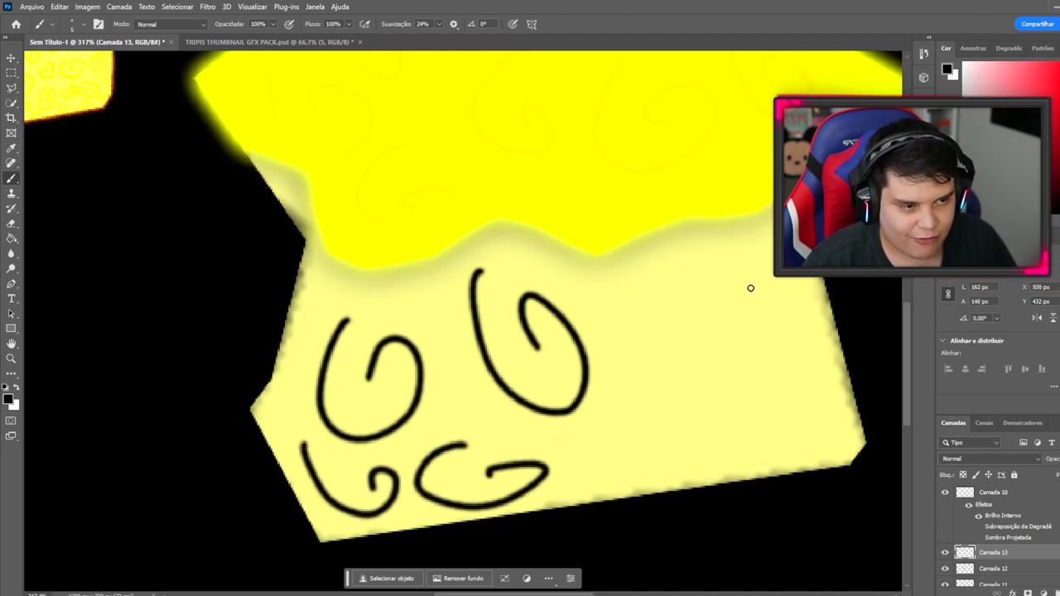
pyautogui.moveTo(712, 253)
pyautogui.mouseDown()
pyautogui.moveTo(778, 334)
pyautogui.moveTo(703, 333)
pyautogui.mouseUp()
pyautogui.moveTo(796, 375)
pyautogui.mouseDown()
pyautogui.moveTo(831, 478)
pyautogui.moveTo(795, 384)
pyautogui.moveTo(802, 423)
pyautogui.mouseUp()
pyautogui.moveTo(619, 409)
pyautogui.mouseDown()
pyautogui.moveTo(628, 460)
pyautogui.moveTo(707, 424)
pyautogui.moveTo(664, 428)
pyautogui.mouseUp()
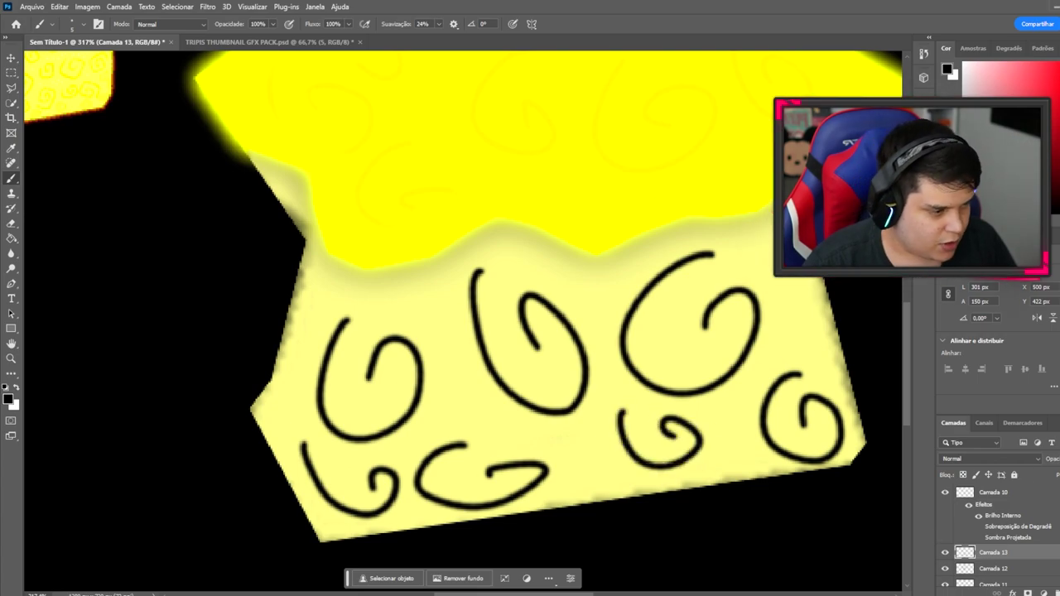
# Lower the opacity of the base's swirl layer, Camada 13, until the black strokes are only faint
pyautogui.moveTo(1059, 472); pyautogui.dragTo(1056, 471)
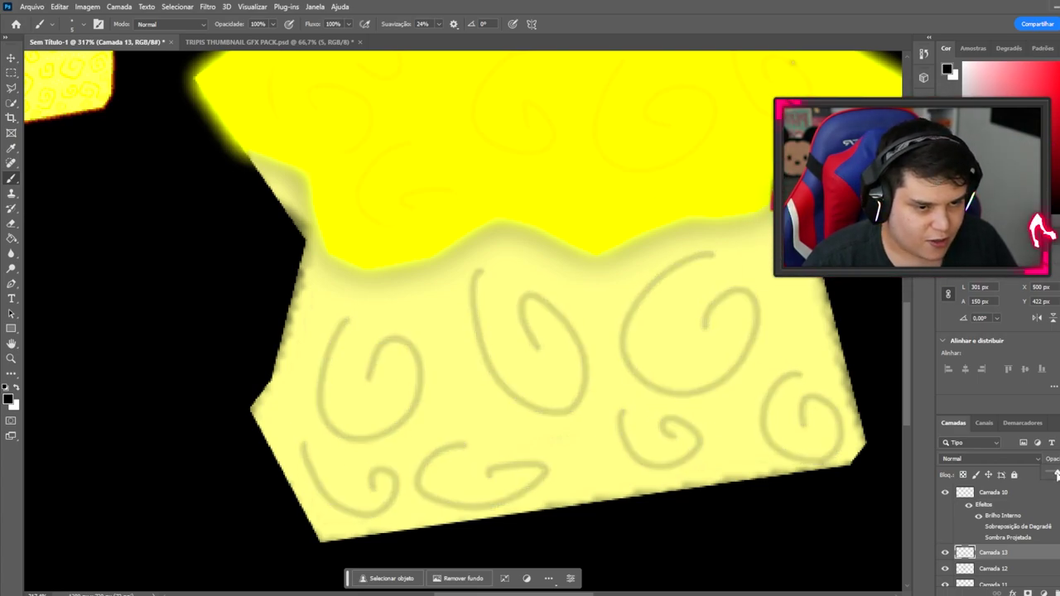
pyautogui.scroll(-5, 783, 348)
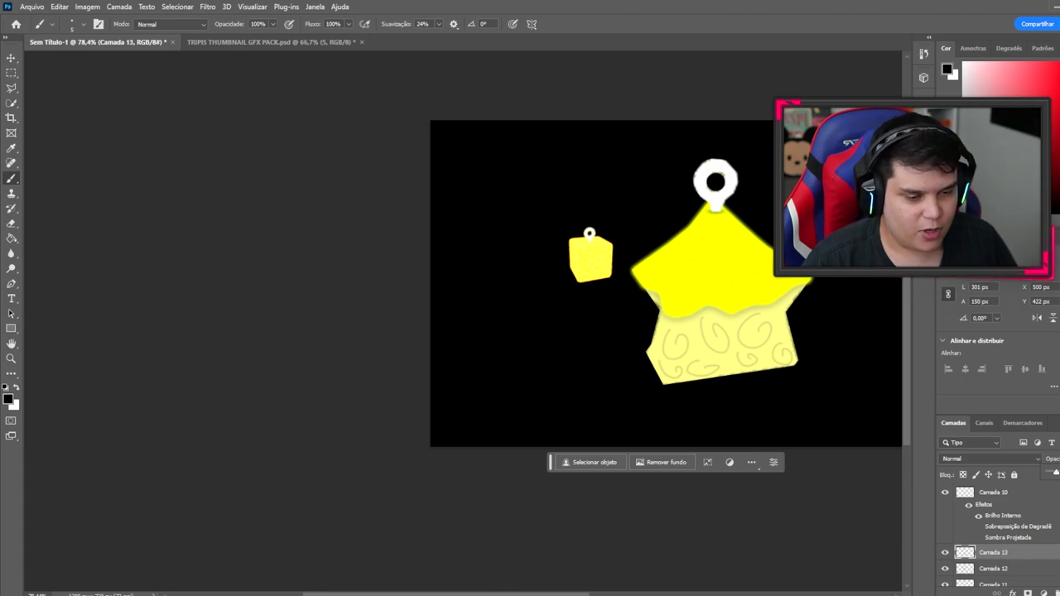
pyautogui.click(577, 595)
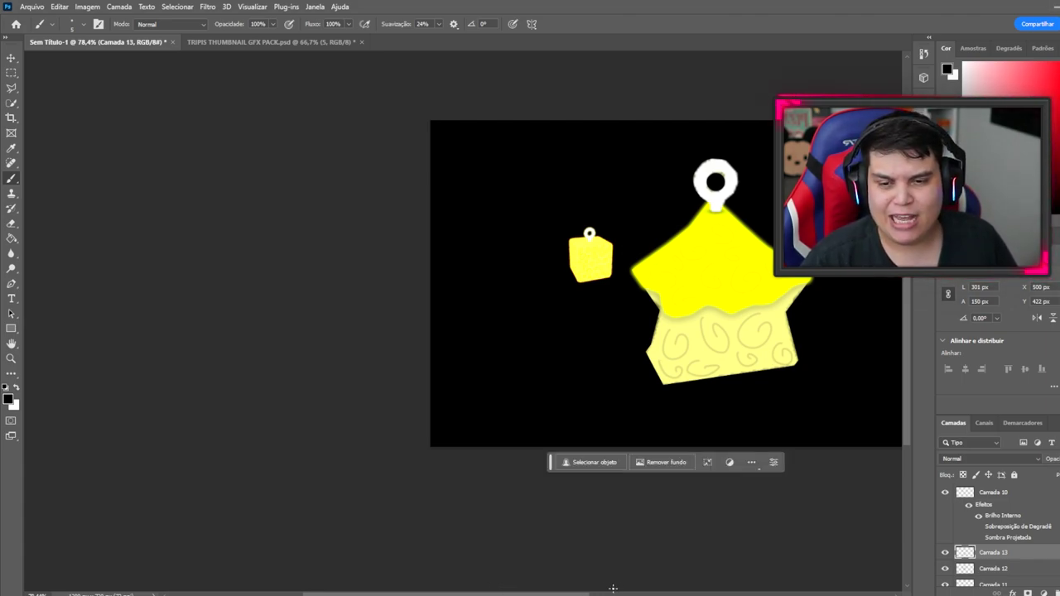
# Hide the Buddha_150x150 reference cube layer
pyautogui.moveTo(505, 593); pyautogui.dragTo(568, 593)
pyautogui.scroll(-5, 994, 517)
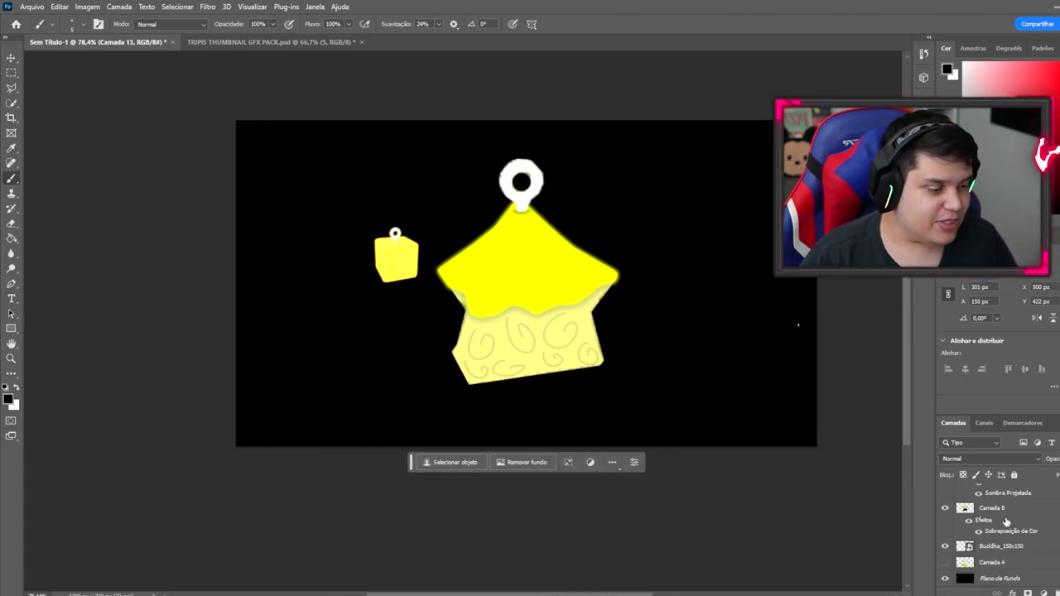
pyautogui.click(946, 547)
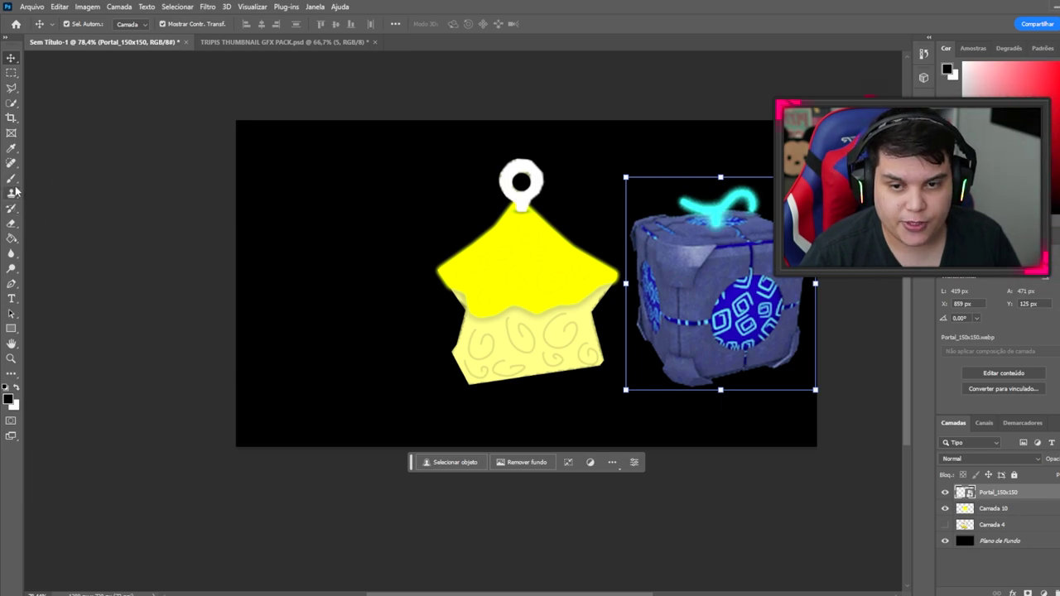
# Duplicate the merged star layer, Camada 10, and keep working on the copy
pyautogui.click(988, 510)
pyautogui.hotkey('ctrl', 'j')
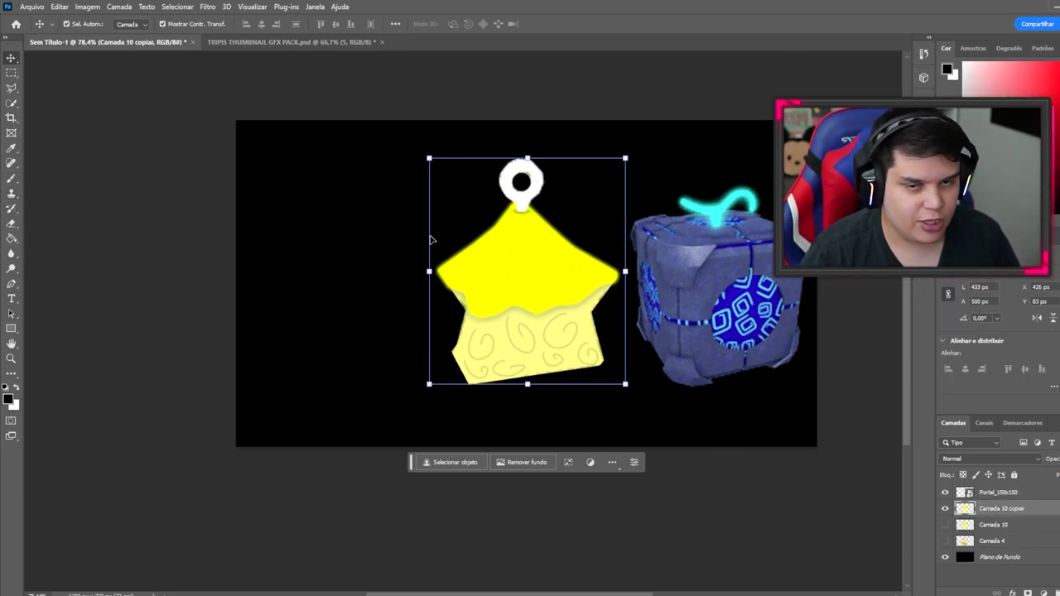
# Try to fill the star's pale swirled base with the bright yellow sampled from its top, and undo the fills
pyautogui.click(12, 241)
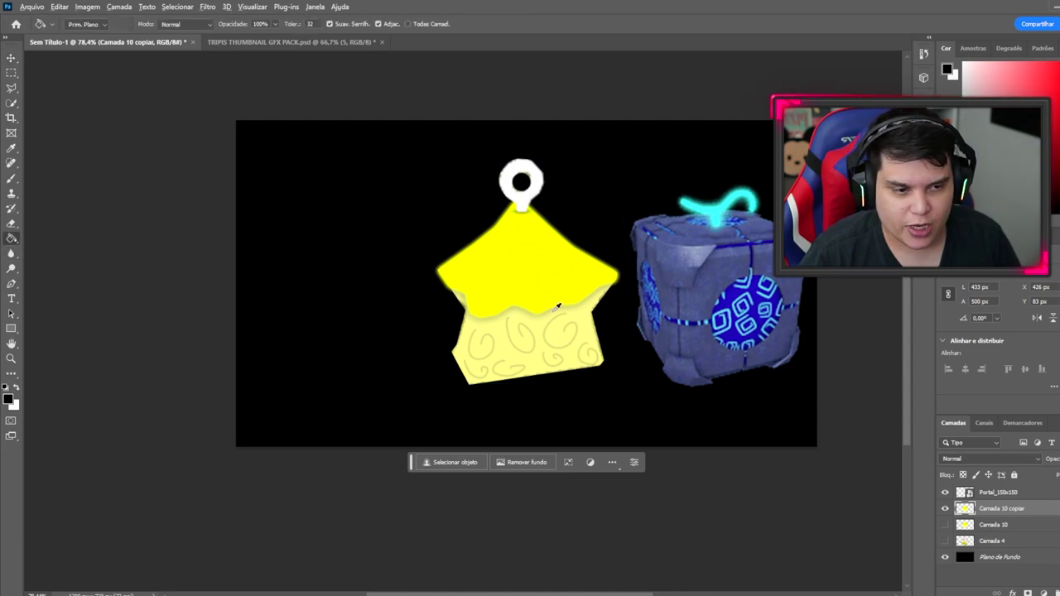
pyautogui.keyDown('alt'); pyautogui.click(502, 280); pyautogui.keyUp('alt')
pyautogui.click(543, 323)
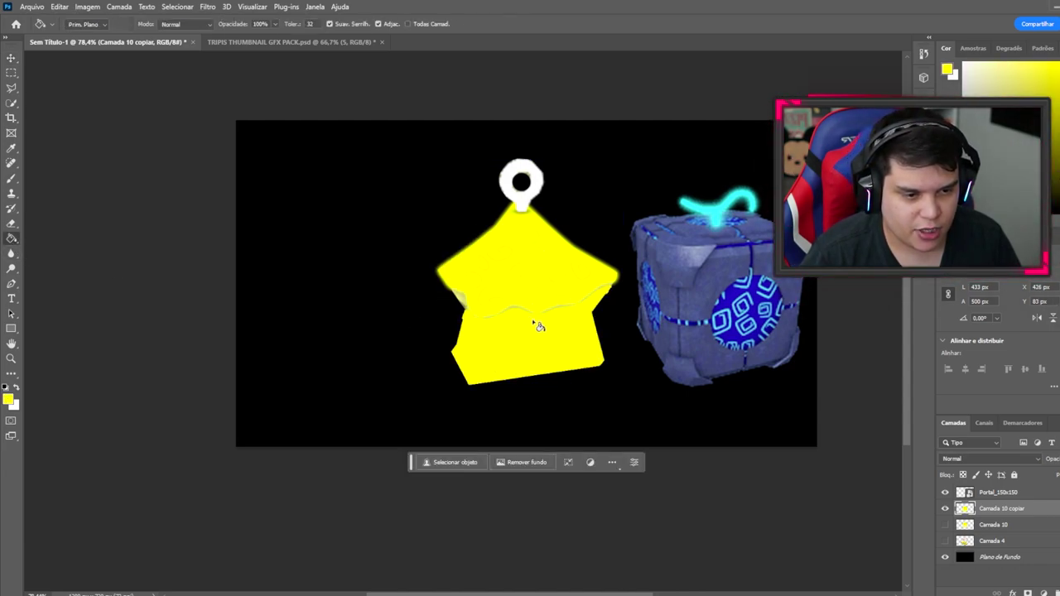
pyautogui.click(527, 317)
pyautogui.hotkey('ctrl', 'z')
pyautogui.hotkey('ctrl', 'z')
pyautogui.hotkey('ctrl', 'z')
pyautogui.hotkey('ctrl', 'z')
pyautogui.hotkey('ctrl', 'z')
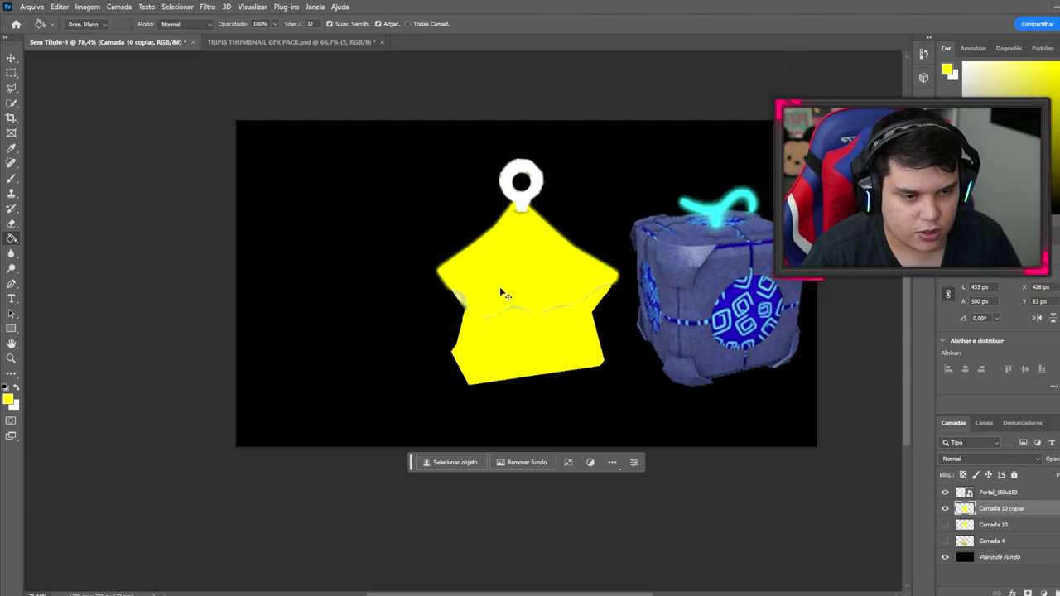
pyautogui.hotkey('ctrl', 'z')
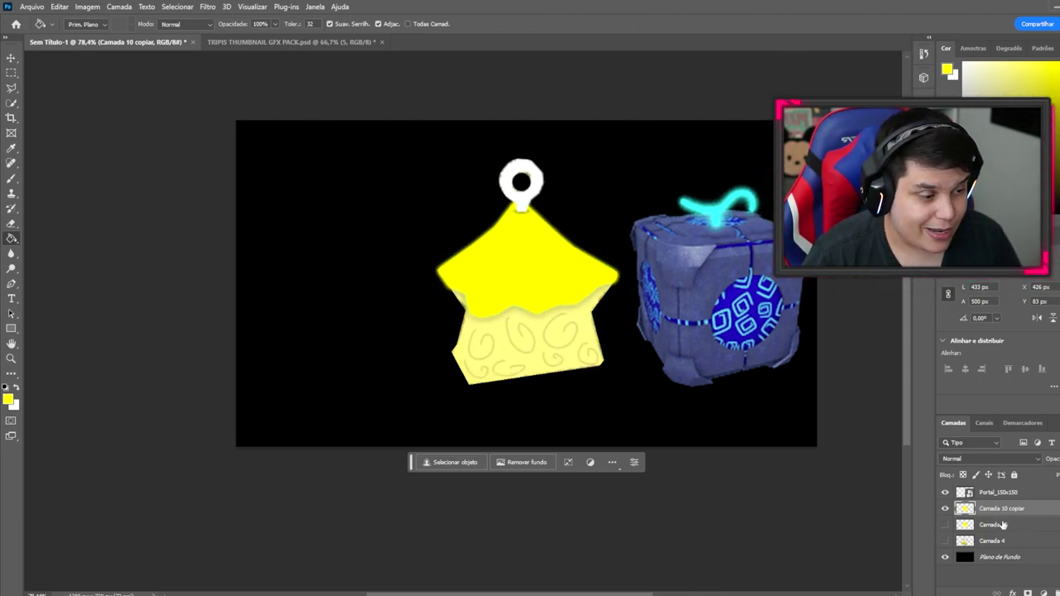
# Move the Portal reference cube across the star to the upper-left corner of the canvas, clear of the artwork
pyautogui.click(11, 87)
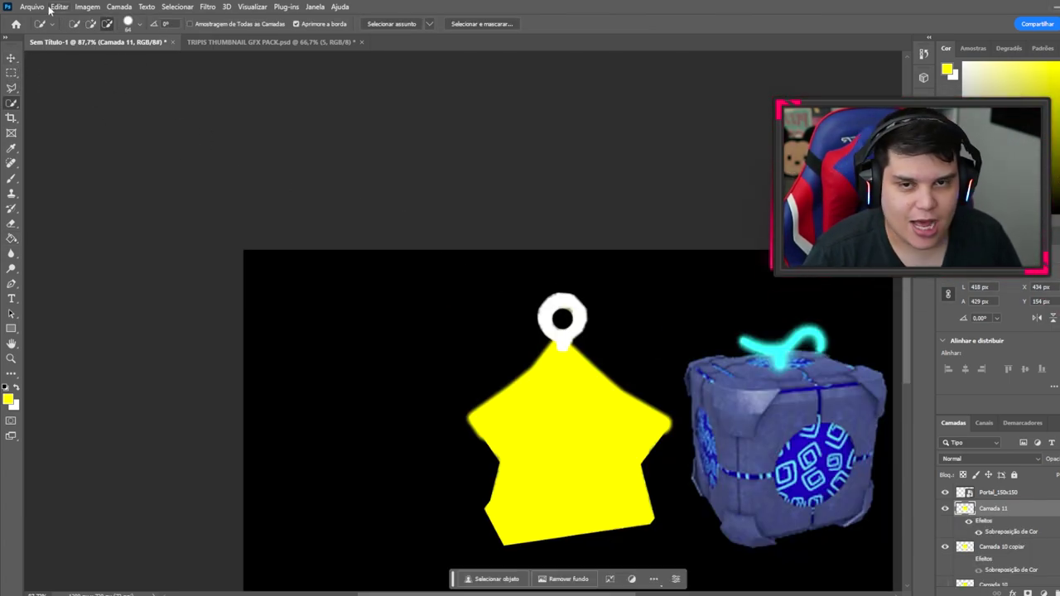
pyautogui.press('v')
pyautogui.moveTo(816, 417); pyautogui.dragTo(599, 424)
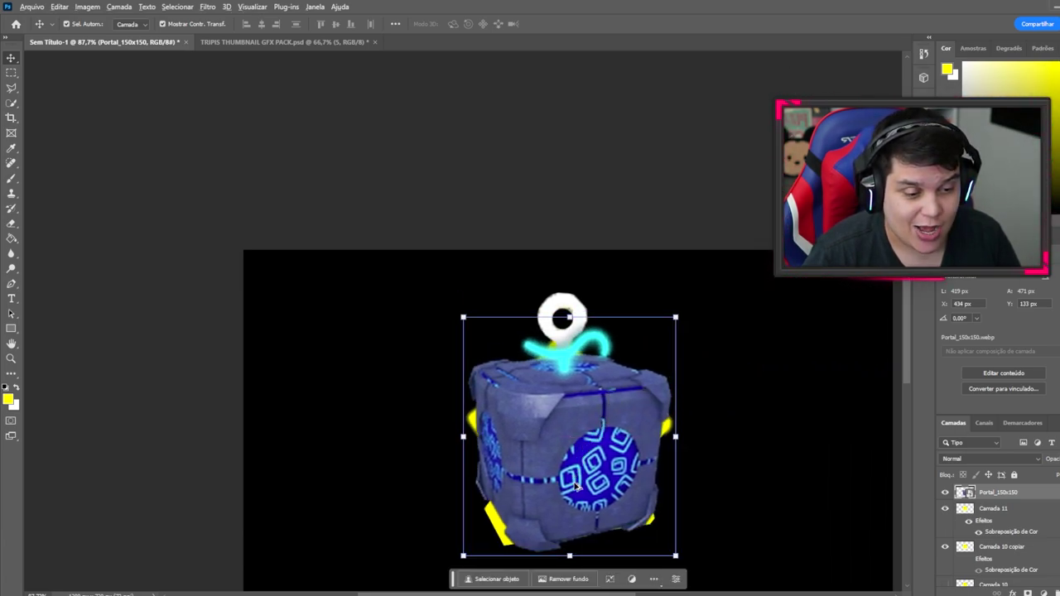
pyautogui.moveTo(591, 505); pyautogui.dragTo(417, 432)
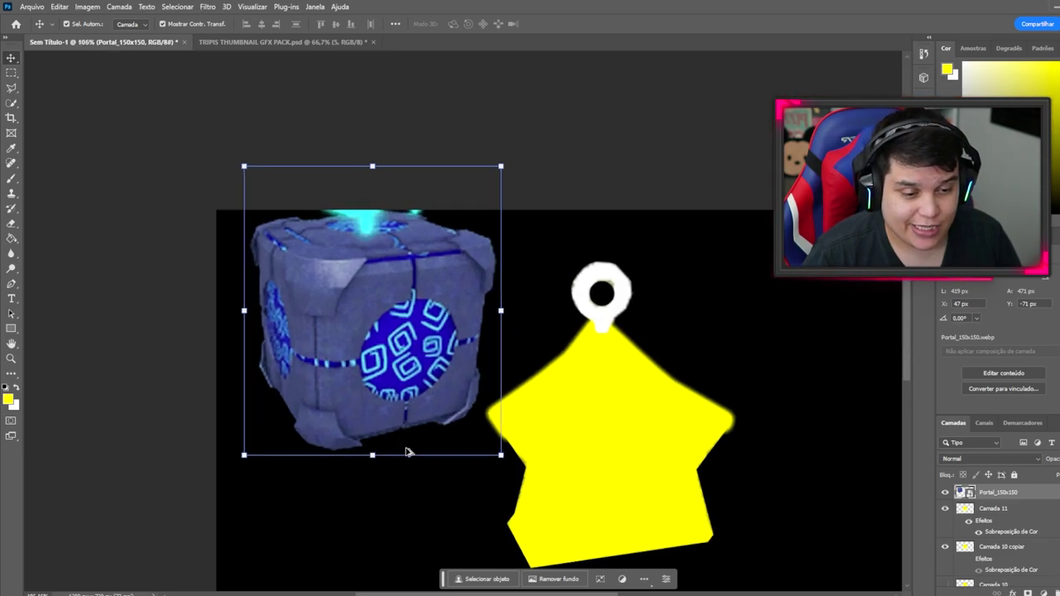
pyautogui.scroll(2, 373, 436)
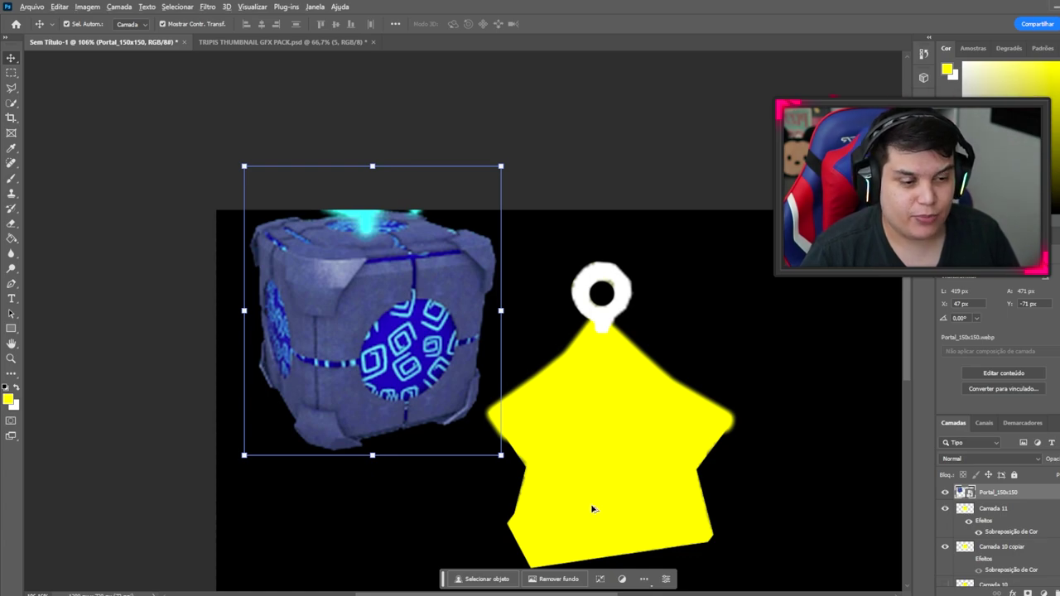
pyautogui.scroll(1, 588, 497)
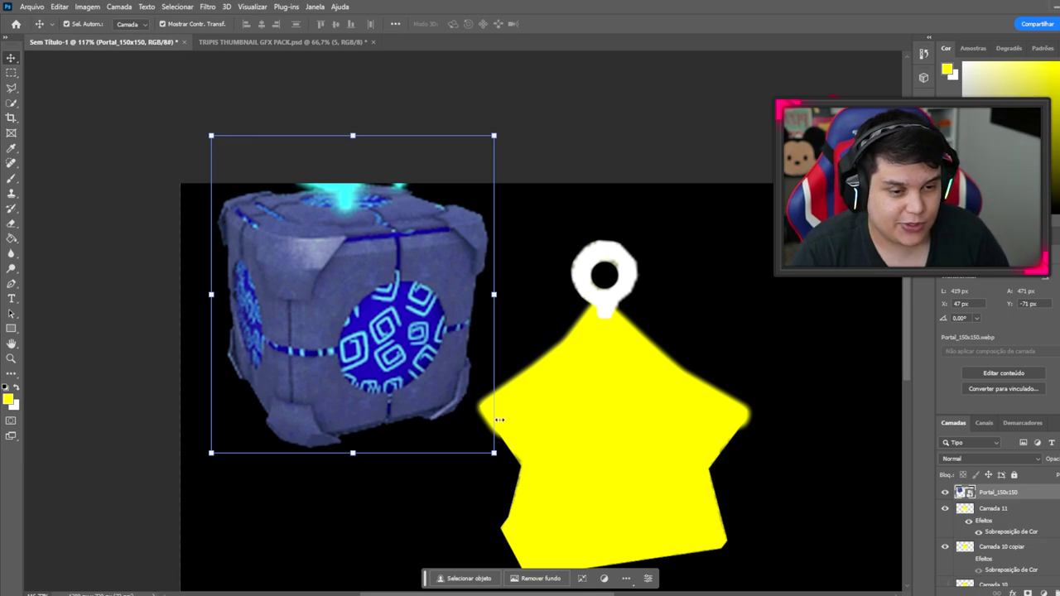
pyautogui.click(539, 332)
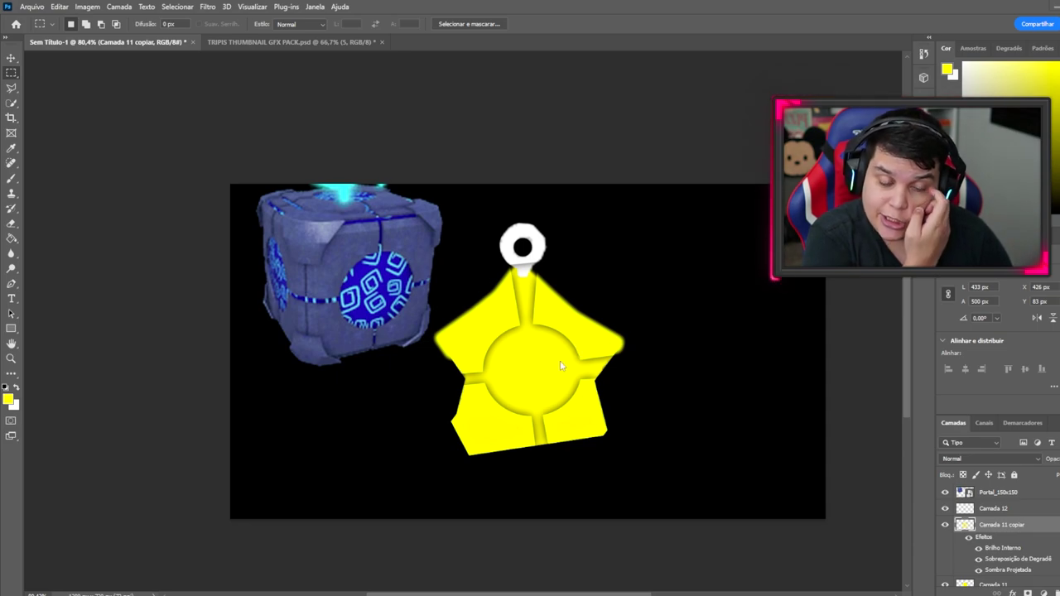
# Add a Color Overlay effect to the star's cut panels on Camada 11 copiar, with the layer style preview enabled
pyautogui.scroll(1, 545, 341)
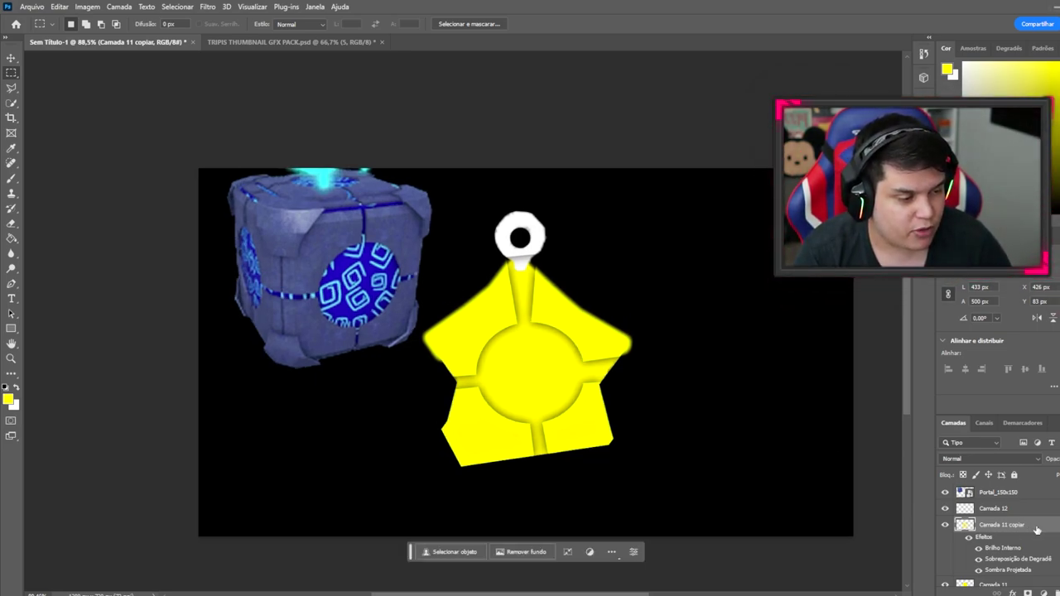
pyautogui.doubleClick(1035, 525)
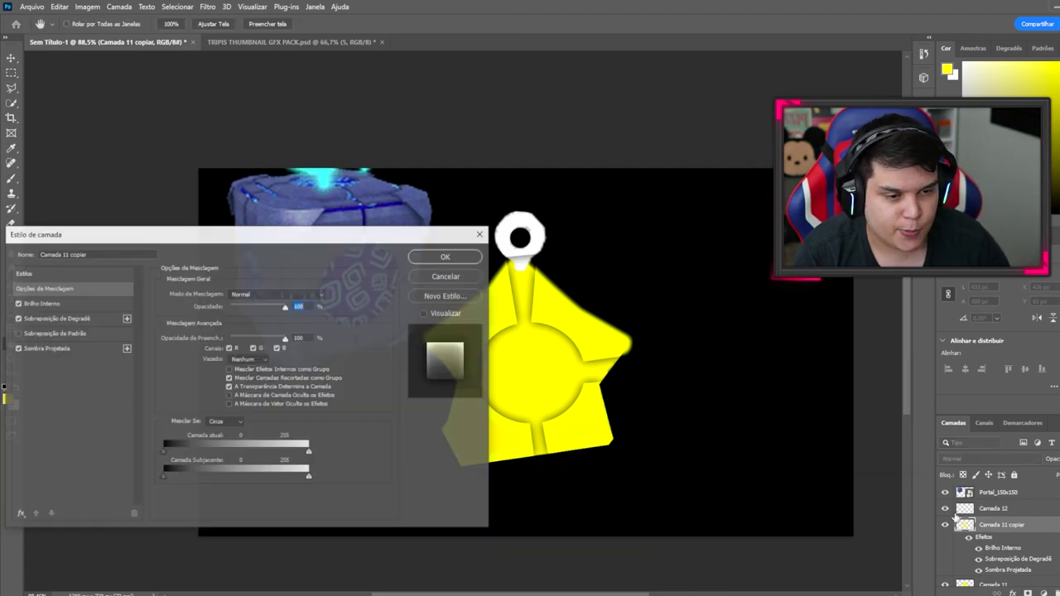
pyautogui.moveTo(260, 239); pyautogui.dragTo(846, 265)
pyautogui.click(605, 539)
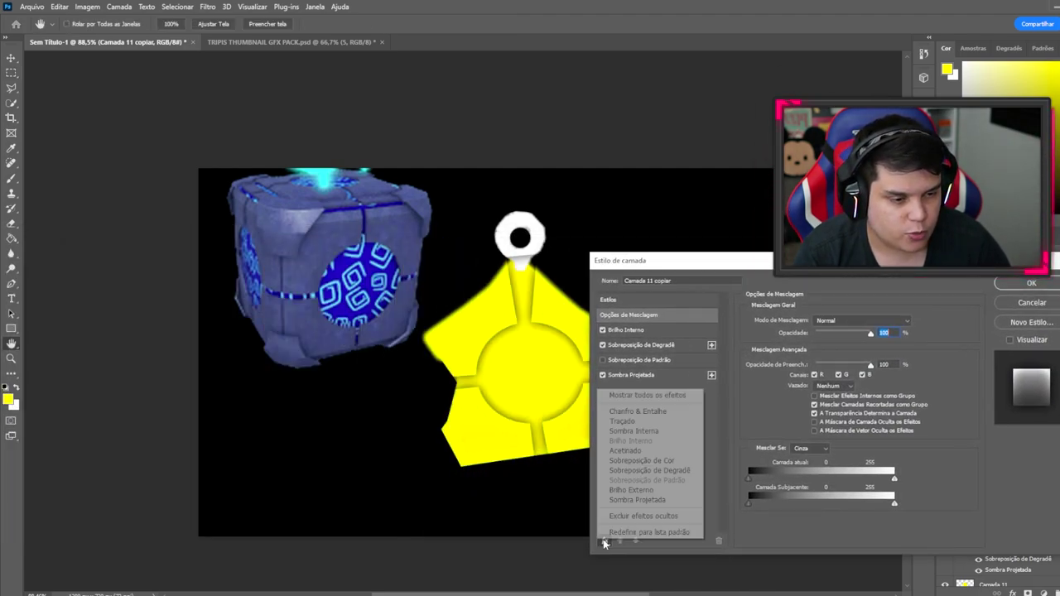
pyautogui.click(644, 460)
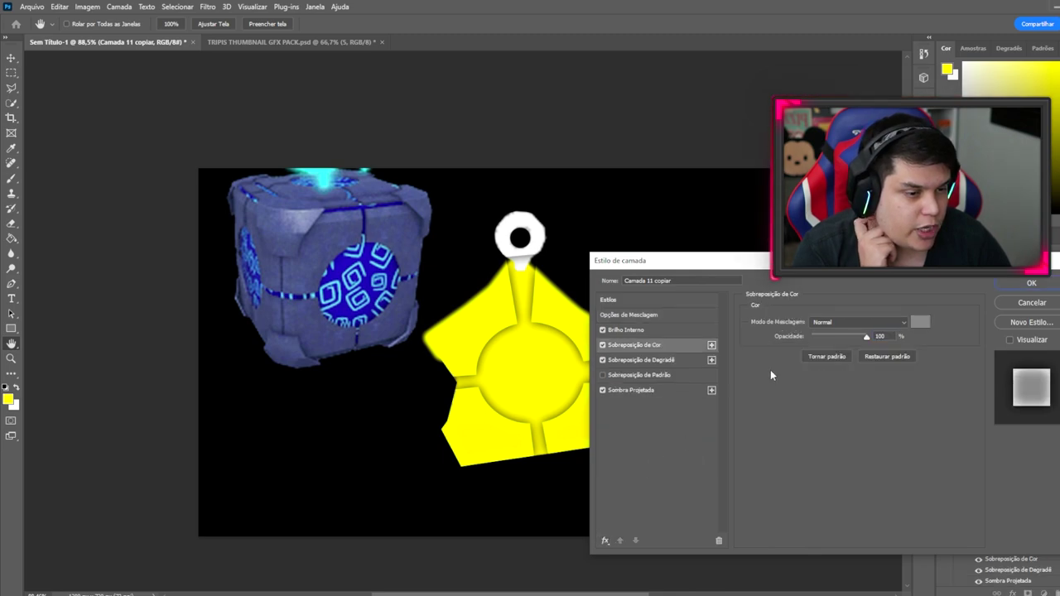
pyautogui.moveTo(823, 261); pyautogui.dragTo(515, 289)
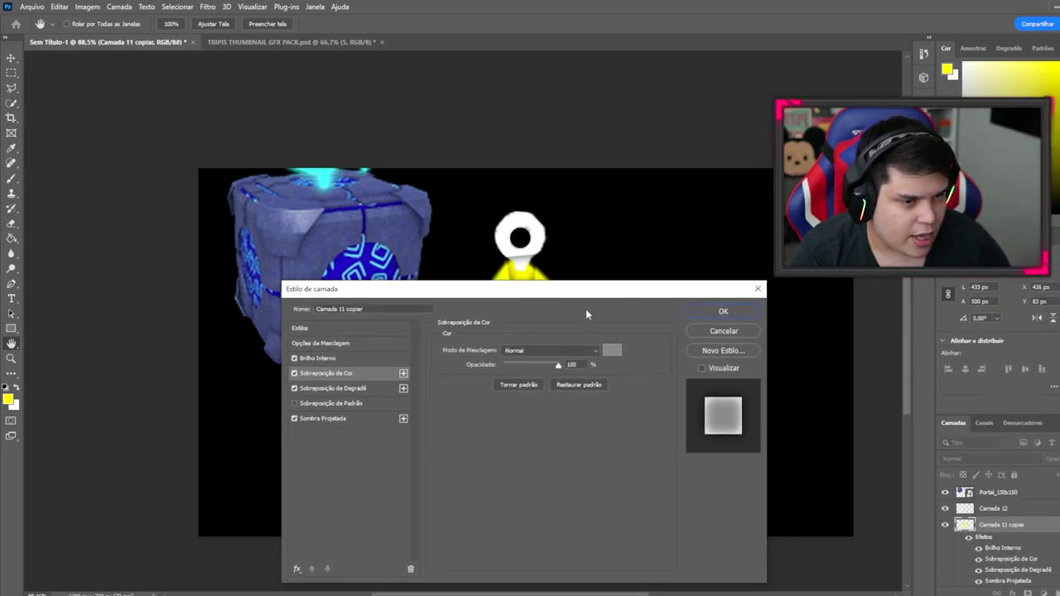
pyautogui.moveTo(613, 291); pyautogui.dragTo(905, 328)
pyautogui.click(994, 403)
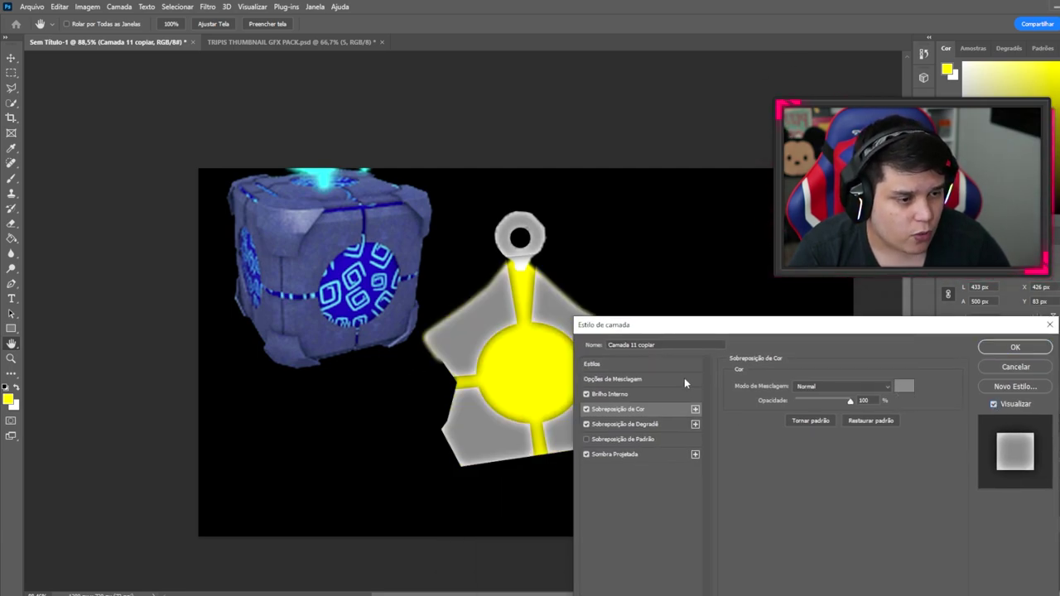
# Try blue-grey overlay colours sampled from the Portal cube, including a desaturated tone of 747682, on the star's panels
pyautogui.click(904, 386)
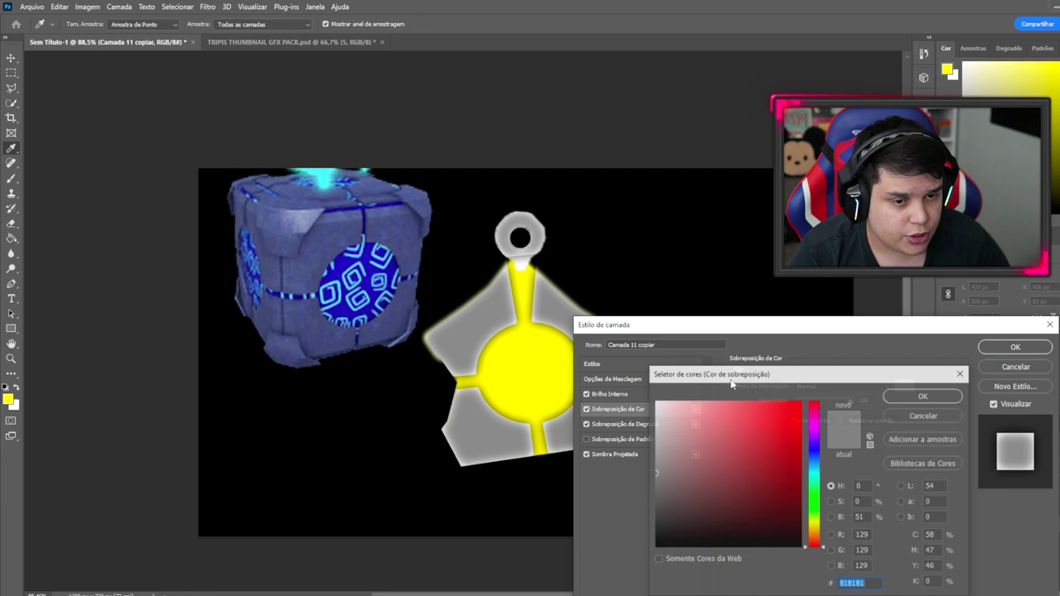
pyautogui.click(338, 232)
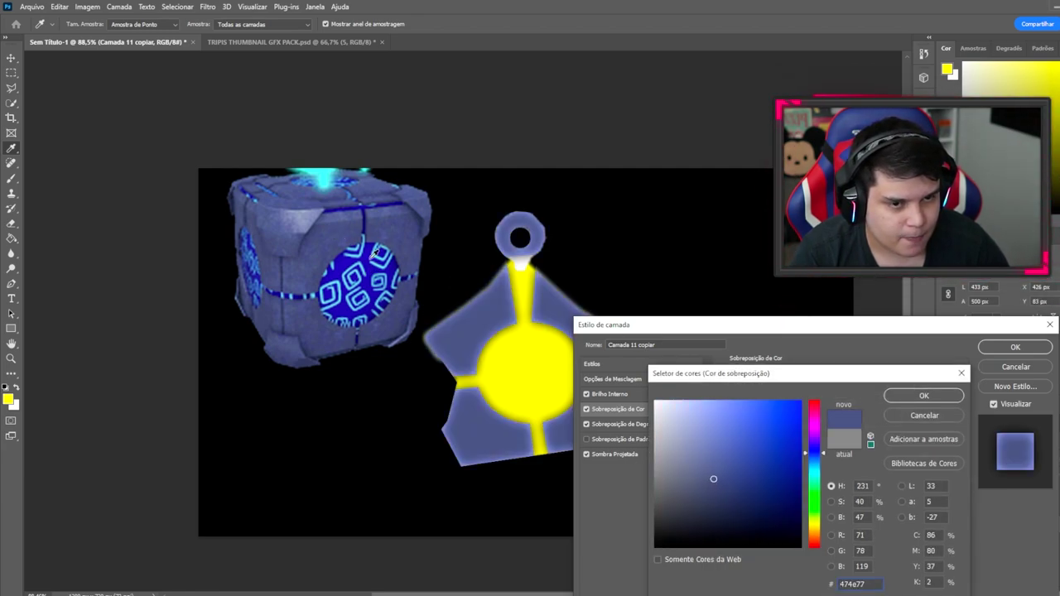
pyautogui.click(310, 218)
pyautogui.click(303, 239)
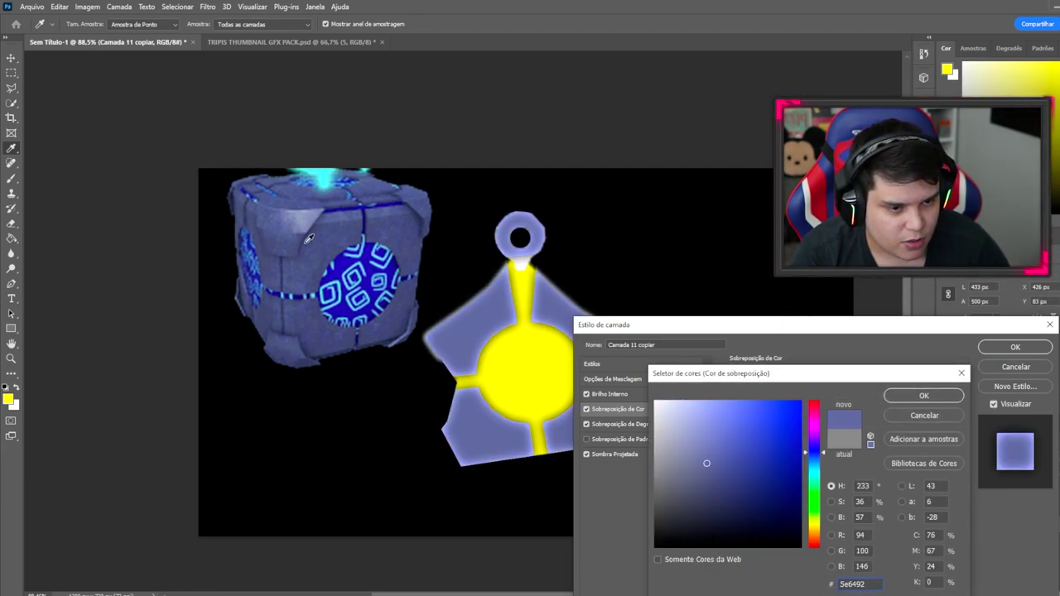
pyautogui.moveTo(710, 465); pyautogui.dragTo(670, 473)
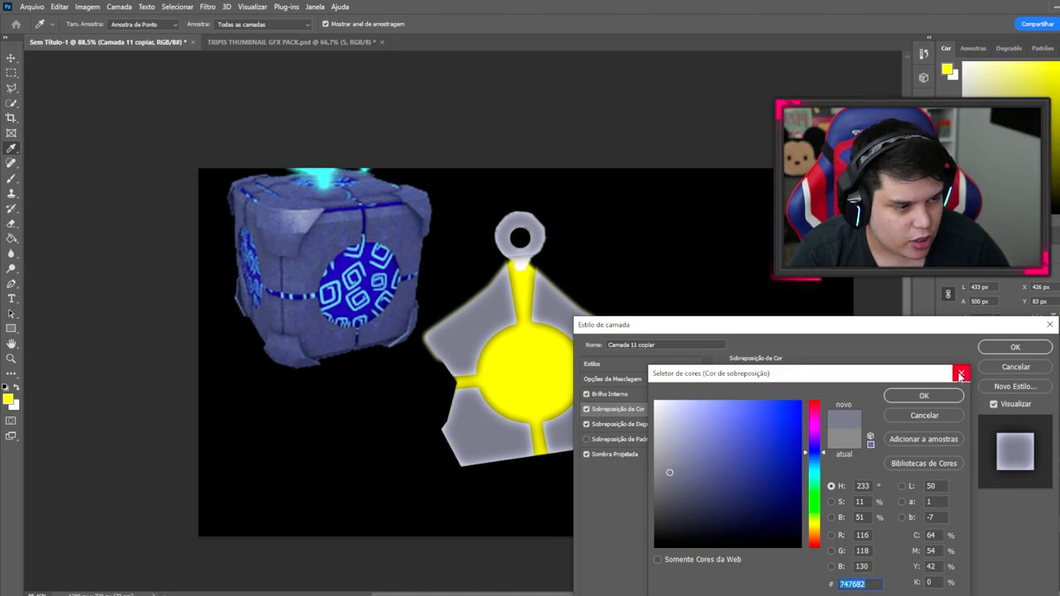
pyautogui.click(926, 396)
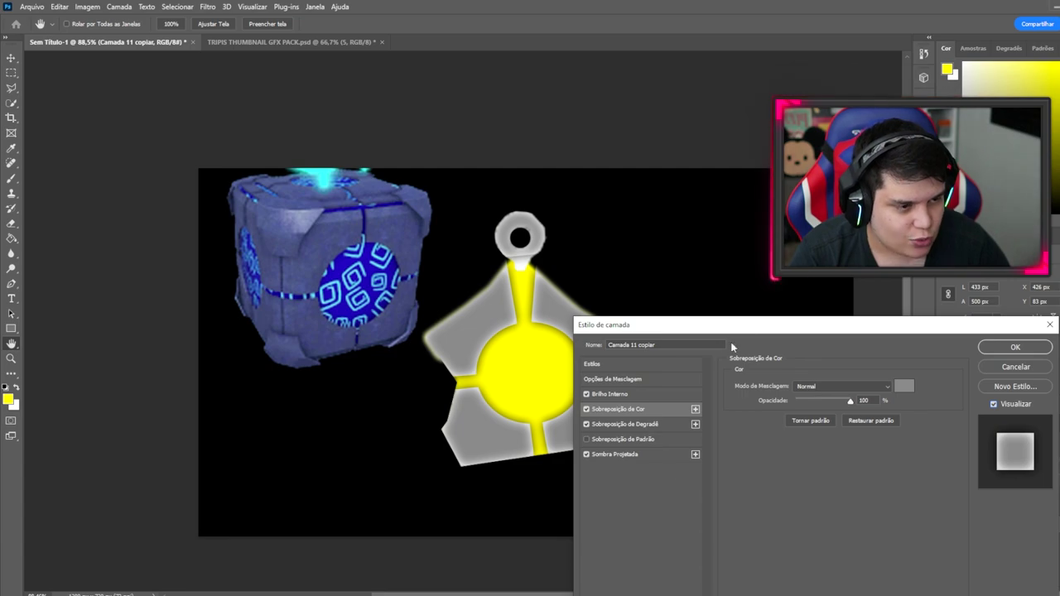
# Apply the layer style to Camada 11 copiar with the overlay in neutral grey
pyautogui.moveTo(731, 325); pyautogui.dragTo(761, 153)
pyautogui.click(618, 432)
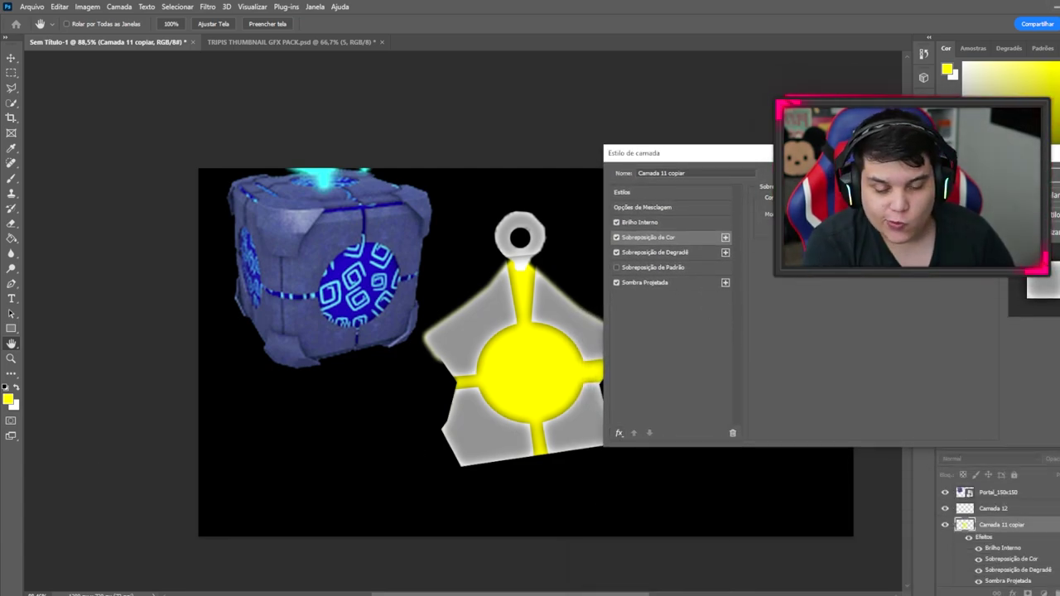
pyautogui.press('Return')
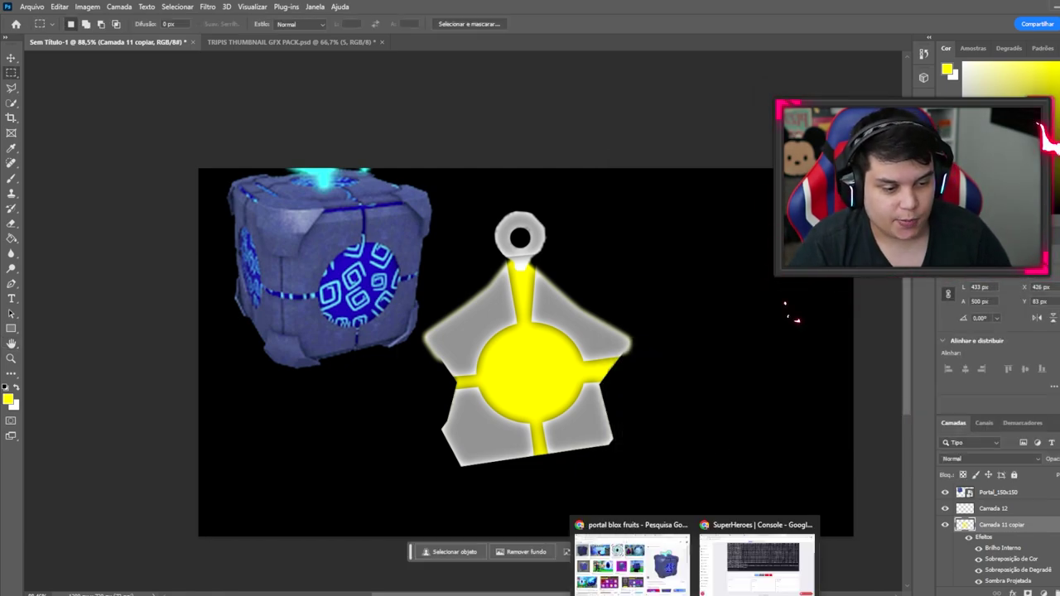
# Paste the green portal swirl image as a new layer directly above Camada 11, beneath the grey panels
pyautogui.scroll(-3, 997, 542)
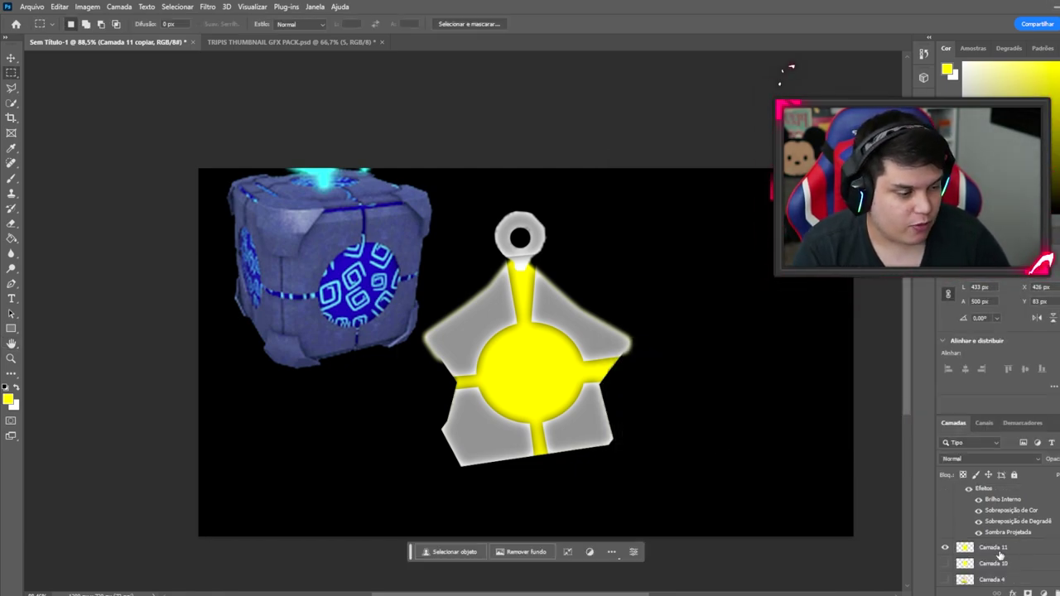
pyautogui.click(1001, 551)
pyautogui.hotkey('ctrl', 'v')
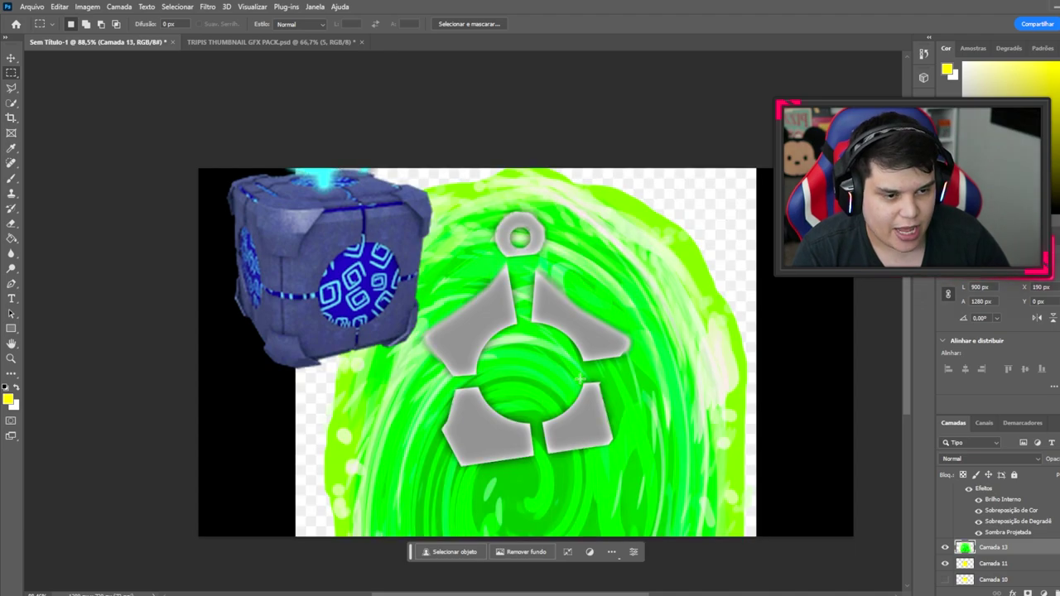
# Scale the portal image to about 276 × 355 px and place its swirl inside the star's central circle
pyautogui.click(11, 59)
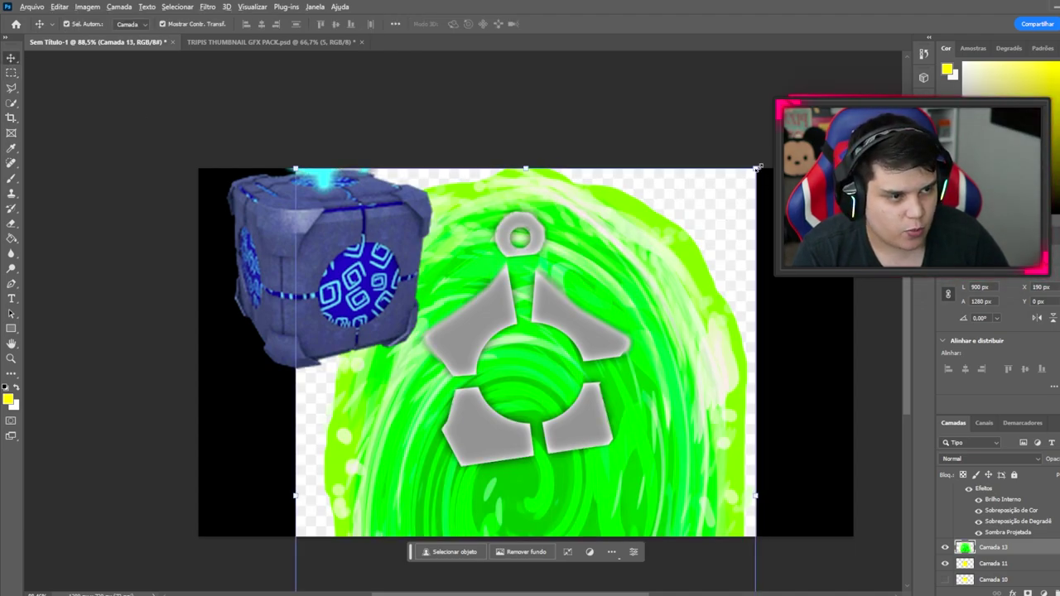
pyautogui.moveTo(756, 169); pyautogui.dragTo(555, 406)
pyautogui.moveTo(549, 484); pyautogui.dragTo(550, 364)
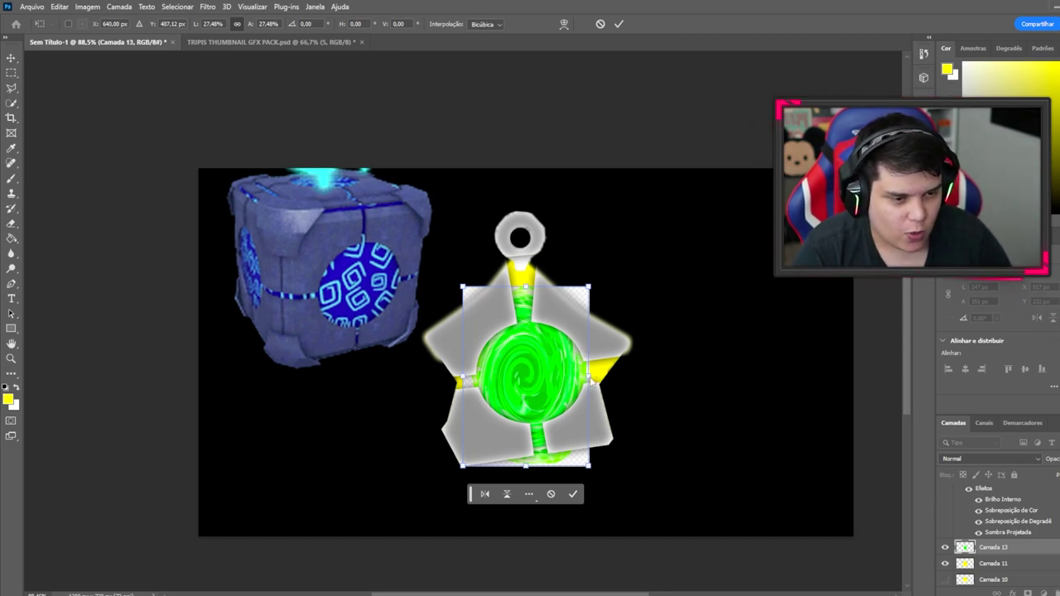
pyautogui.moveTo(590, 381); pyautogui.dragTo(600, 380)
pyautogui.moveTo(462, 379); pyautogui.dragTo(458, 379)
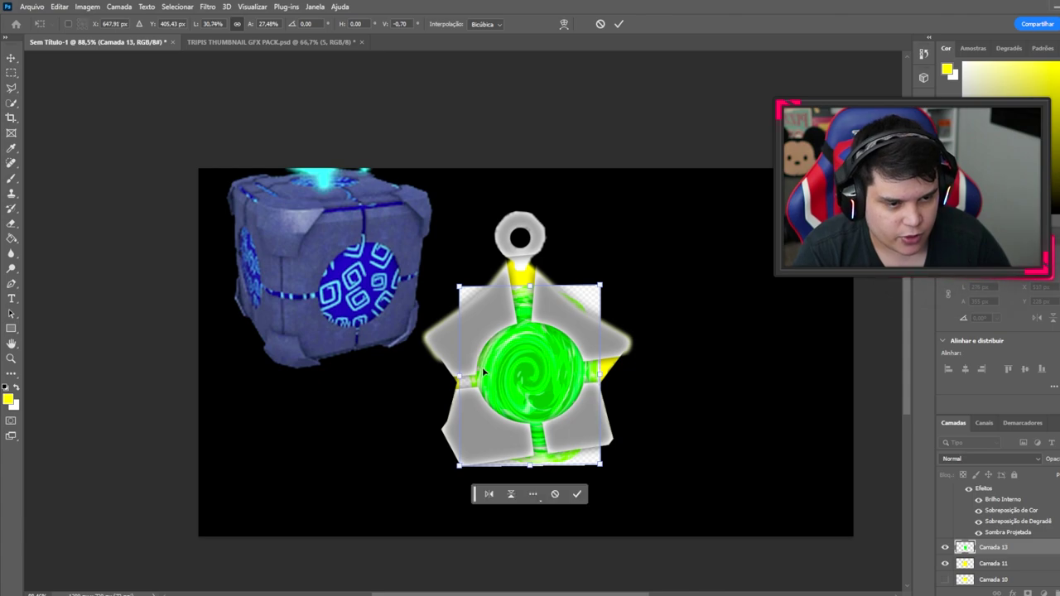
pyautogui.press('Return')
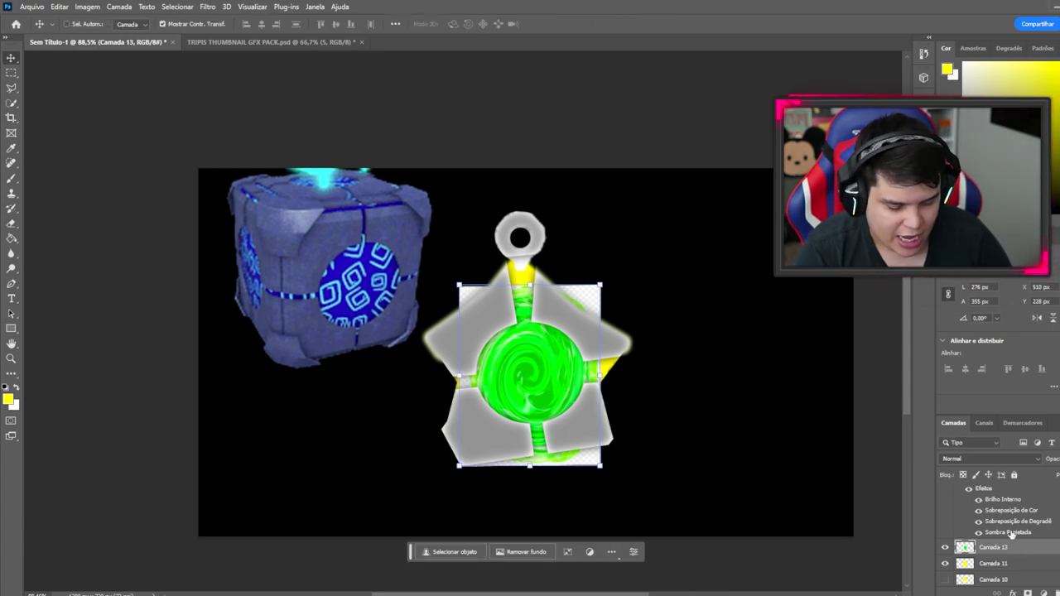
# Colorize the portal swirl golden yellow with Hue/Saturation, using hue 51 and saturation +100
pyautogui.hotkey('ctrl', 'u')
pyautogui.moveTo(866, 423); pyautogui.dragTo(820, 423)
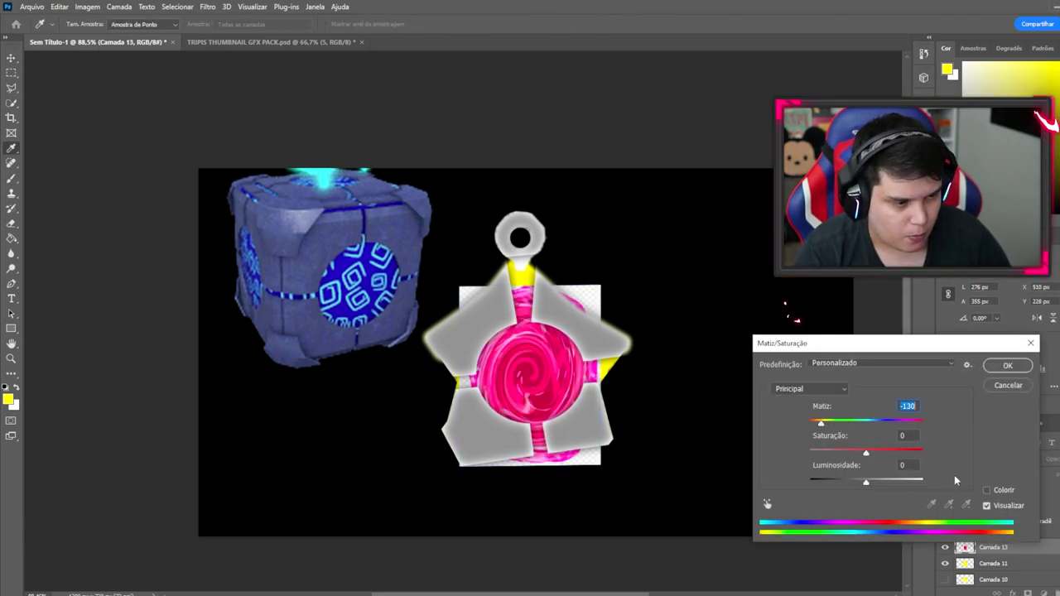
pyautogui.click(986, 490)
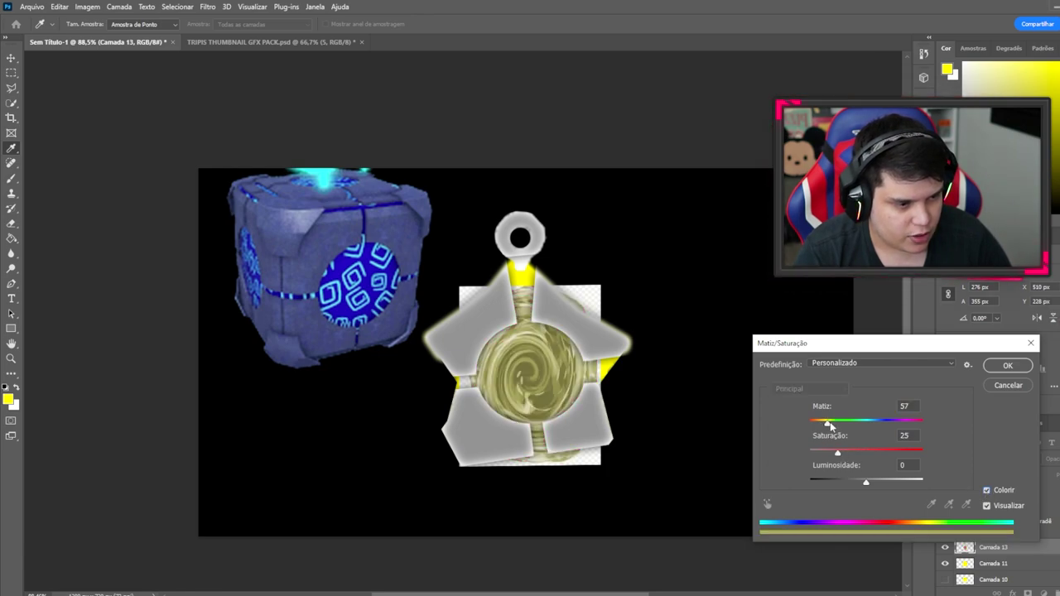
pyautogui.moveTo(838, 452); pyautogui.dragTo(941, 457)
pyautogui.moveTo(827, 423); pyautogui.dragTo(825, 424)
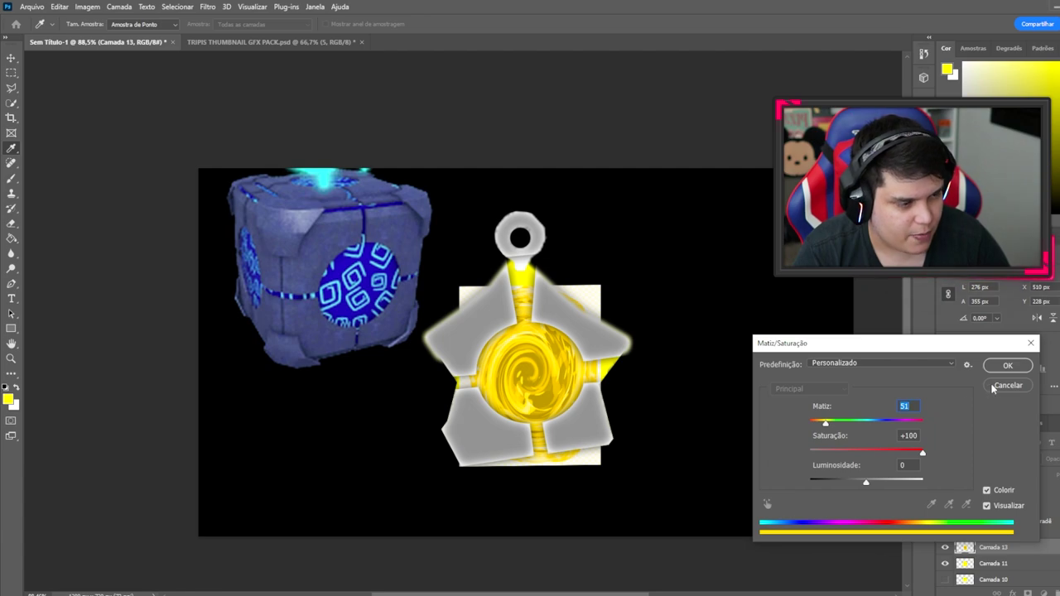
pyautogui.click(1008, 365)
# Erase the excess portal image on Camada 13 outside the star and along its arms, keeping only the central swirl
pyautogui.press('e')
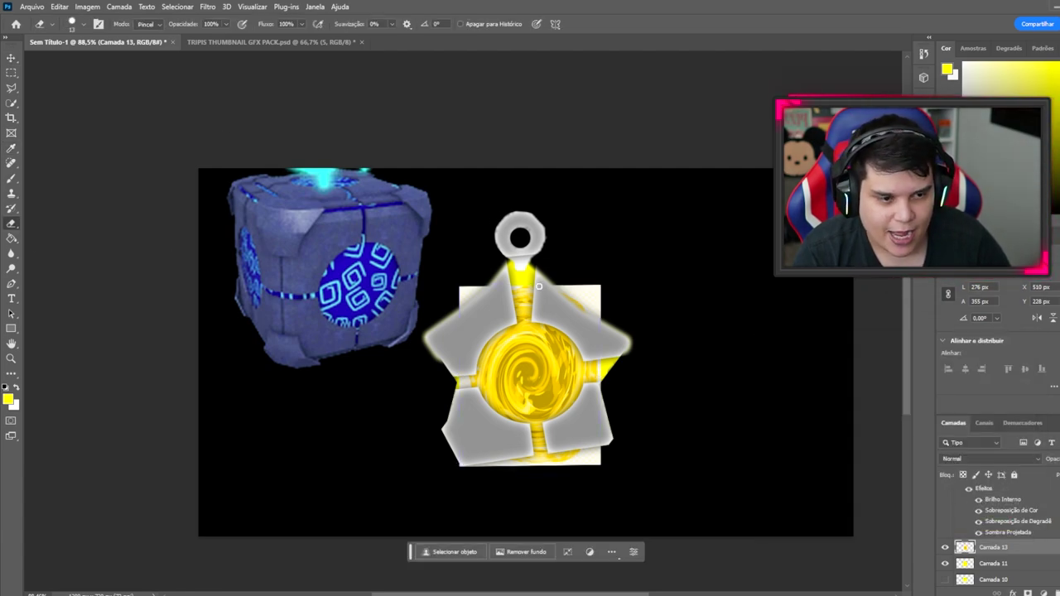
pyautogui.moveTo(549, 297)
pyautogui.mouseDown()
pyautogui.moveTo(593, 294)
pyautogui.moveTo(612, 135)
pyautogui.mouseUp()
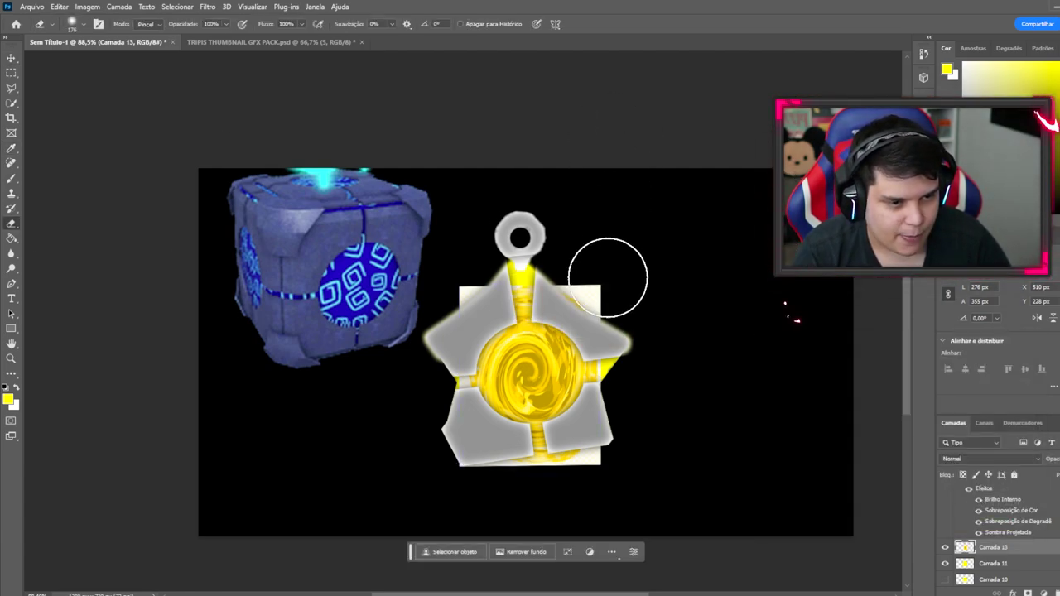
pyautogui.moveTo(607, 279)
pyautogui.mouseDown()
pyautogui.moveTo(462, 265)
pyautogui.moveTo(594, 279)
pyautogui.moveTo(465, 279)
pyautogui.moveTo(529, 268)
pyautogui.moveTo(448, 312)
pyautogui.moveTo(427, 368)
pyautogui.moveTo(477, 463)
pyautogui.moveTo(571, 467)
pyautogui.moveTo(513, 476)
pyautogui.moveTo(574, 460)
pyautogui.moveTo(612, 430)
pyautogui.moveTo(628, 391)
pyautogui.moveTo(626, 318)
pyautogui.moveTo(629, 409)
pyautogui.moveTo(587, 274)
pyautogui.moveTo(477, 234)
pyautogui.mouseUp()
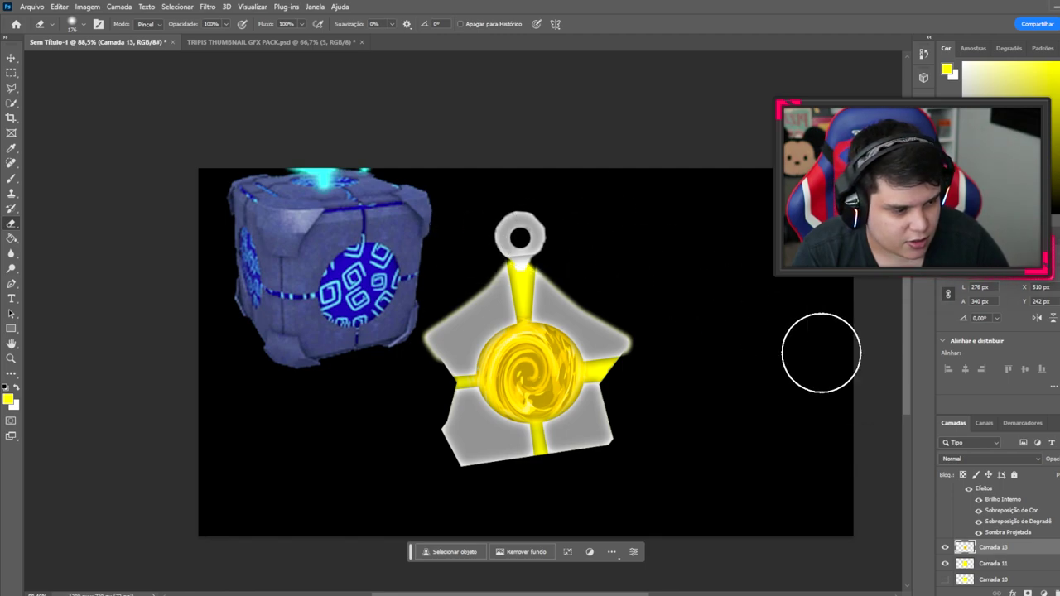
# Erase the grey styled fill over the star's top ring on Camada 11 copiar so the ring is white
pyautogui.click(994, 563)
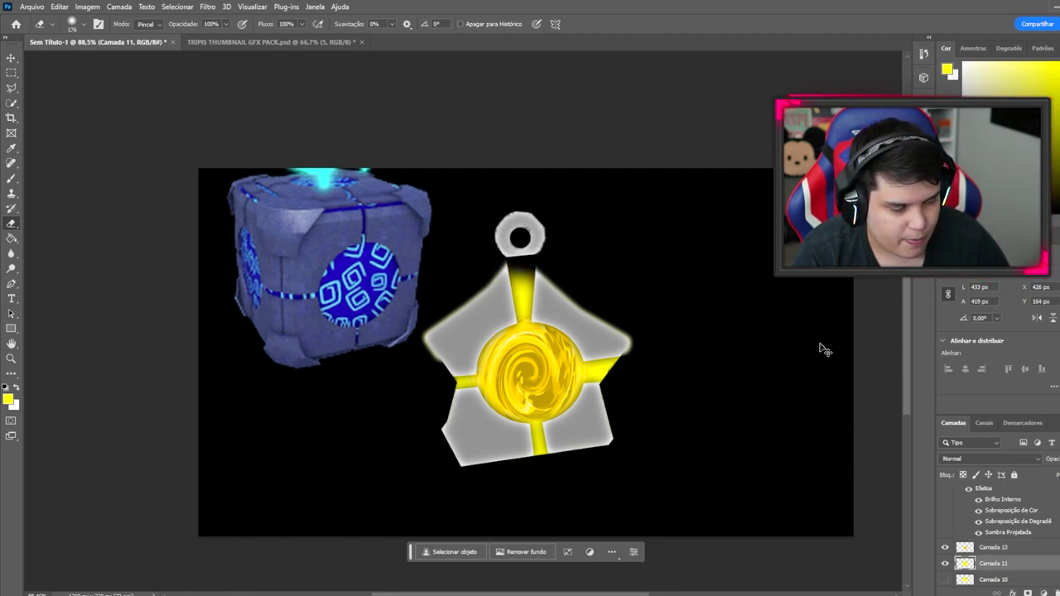
pyautogui.scroll(2, 994, 568)
pyautogui.click(994, 523)
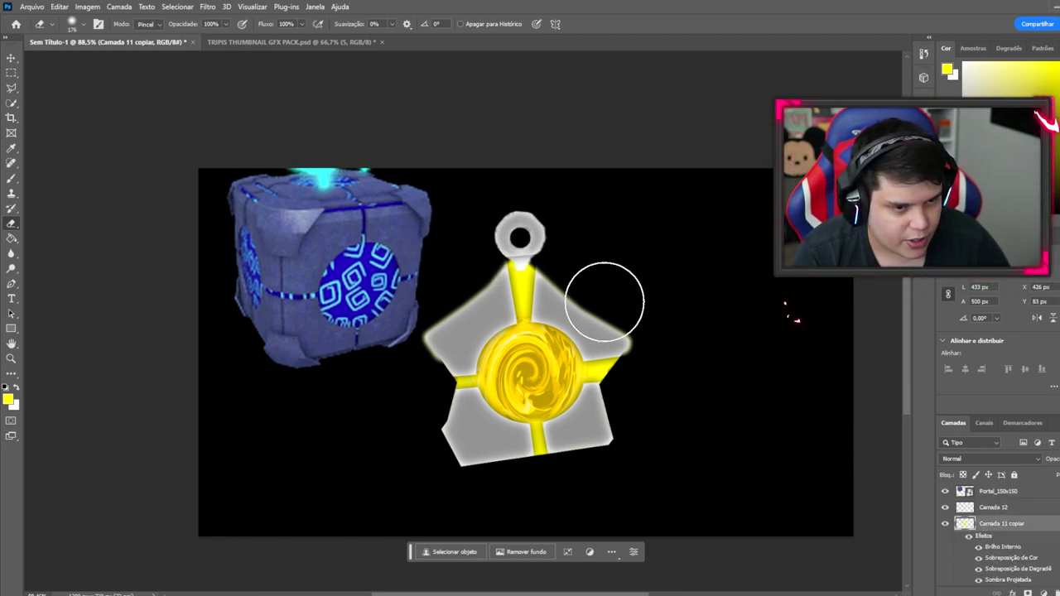
pyautogui.moveTo(507, 232); pyautogui.dragTo(554, 209)
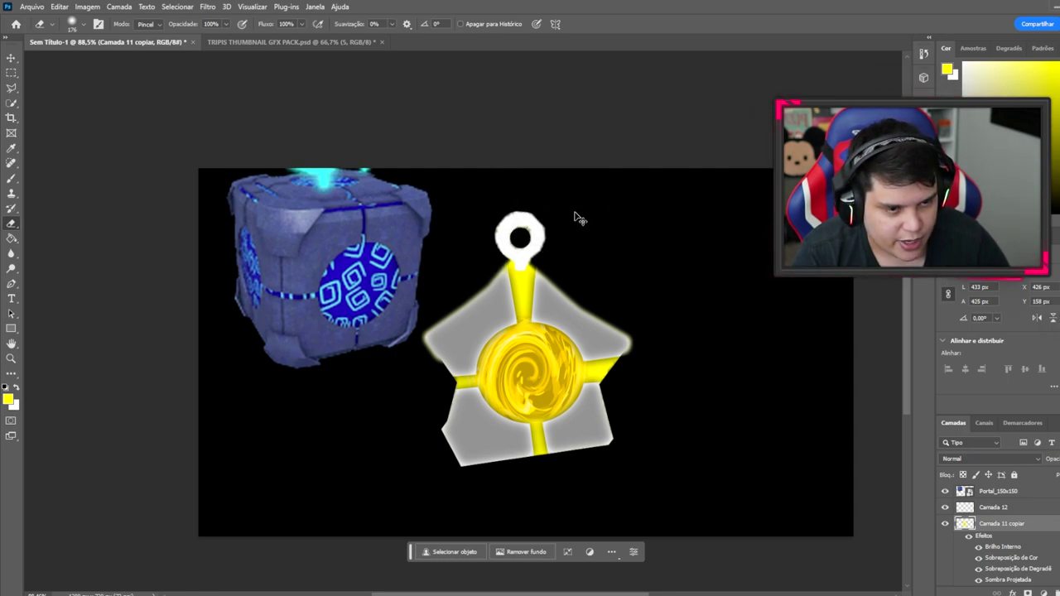
pyautogui.hotkey('ctrl', 'z')
pyautogui.keyDown('alt'); pyautogui.rightClick(541, 219); pyautogui.keyUp('alt')
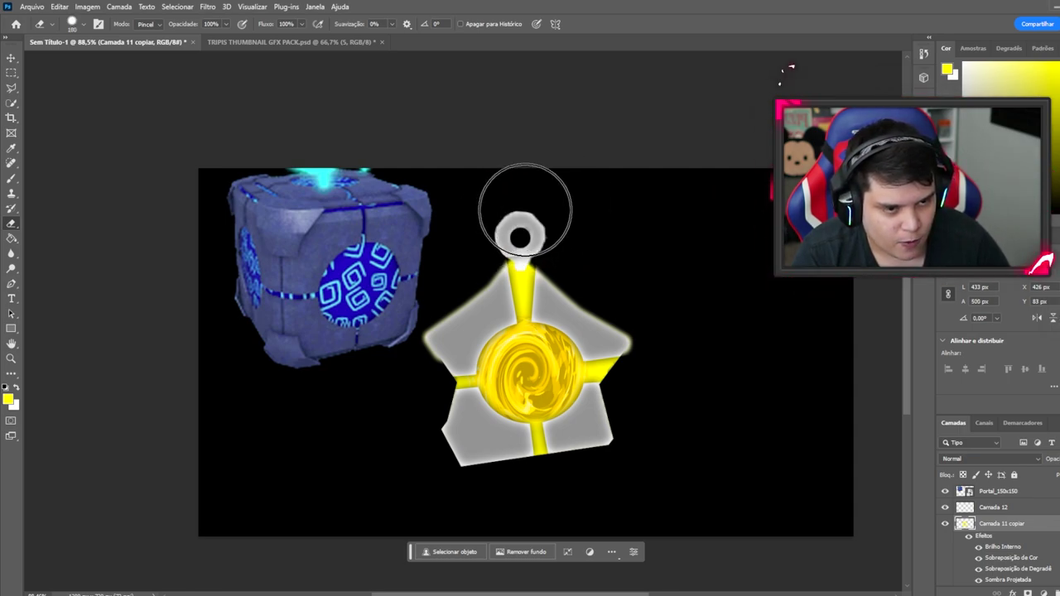
pyautogui.moveTo(525, 210); pyautogui.dragTo(515, 211)
pyautogui.moveTo(612, 489); pyautogui.dragTo(620, 390)
pyautogui.scroll(3, 500, 192)
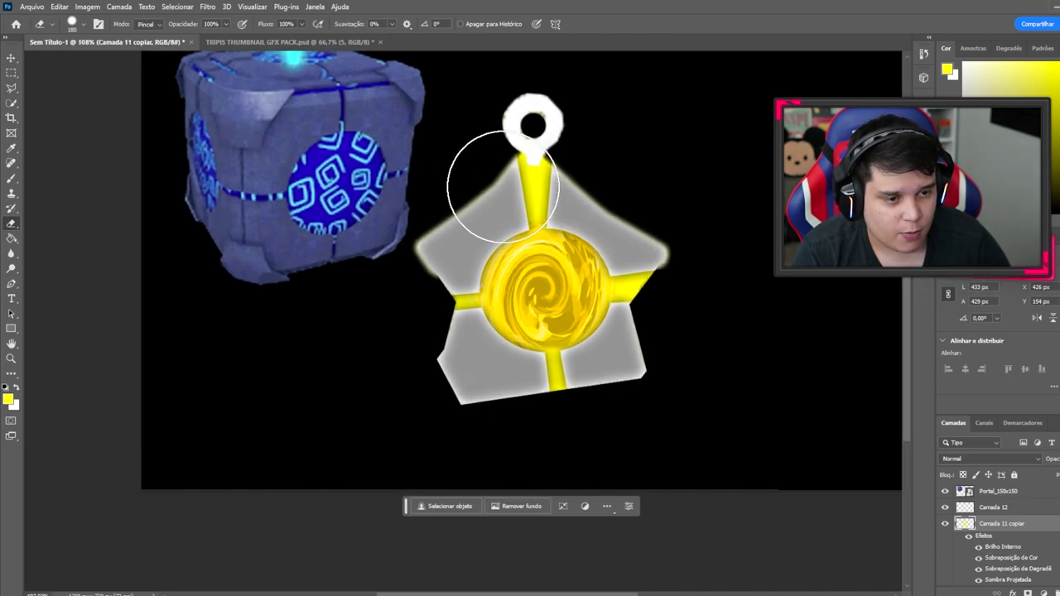
# Delete the Portal_150x150 reference cube layer
pyautogui.click(985, 509)
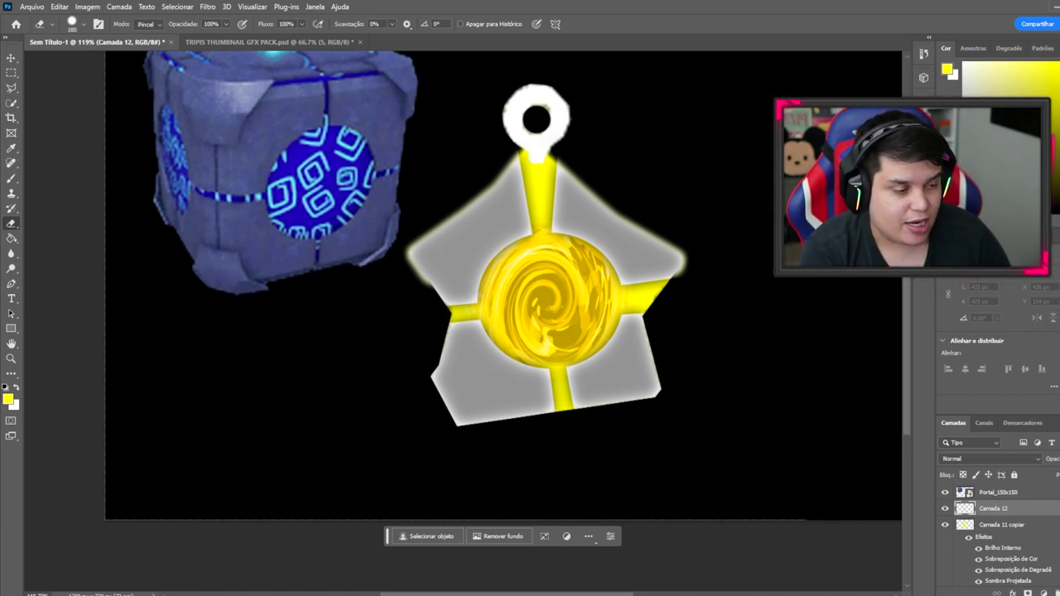
pyautogui.click(980, 494)
pyautogui.press('Delete')
pyautogui.click(946, 493)
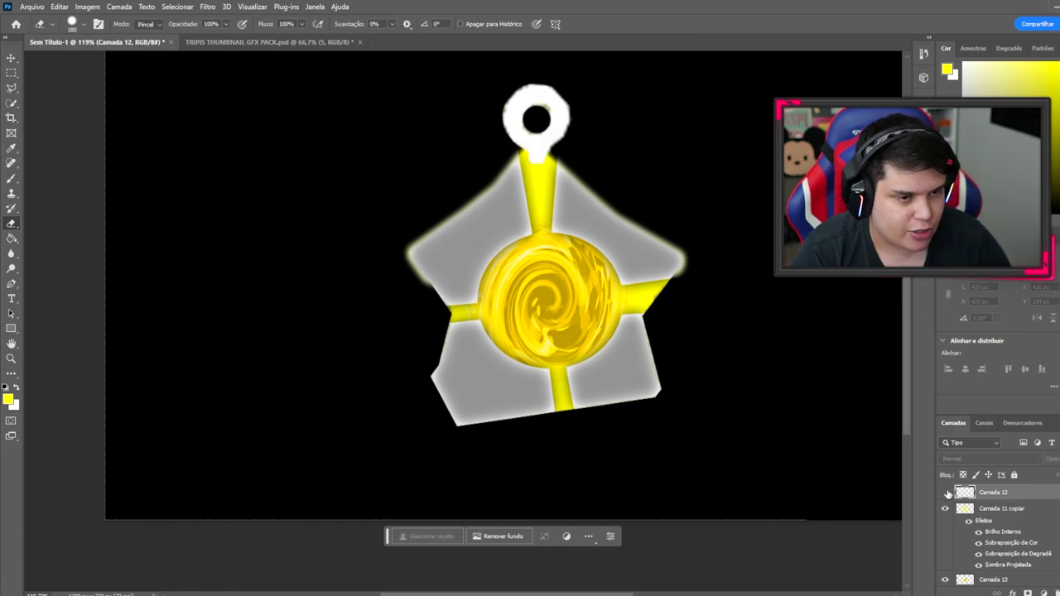
pyautogui.click(946, 493)
# Hide the grey panels layer Camada 11 copiar and add a new layer directly above Camada 13
pyautogui.click(944, 509)
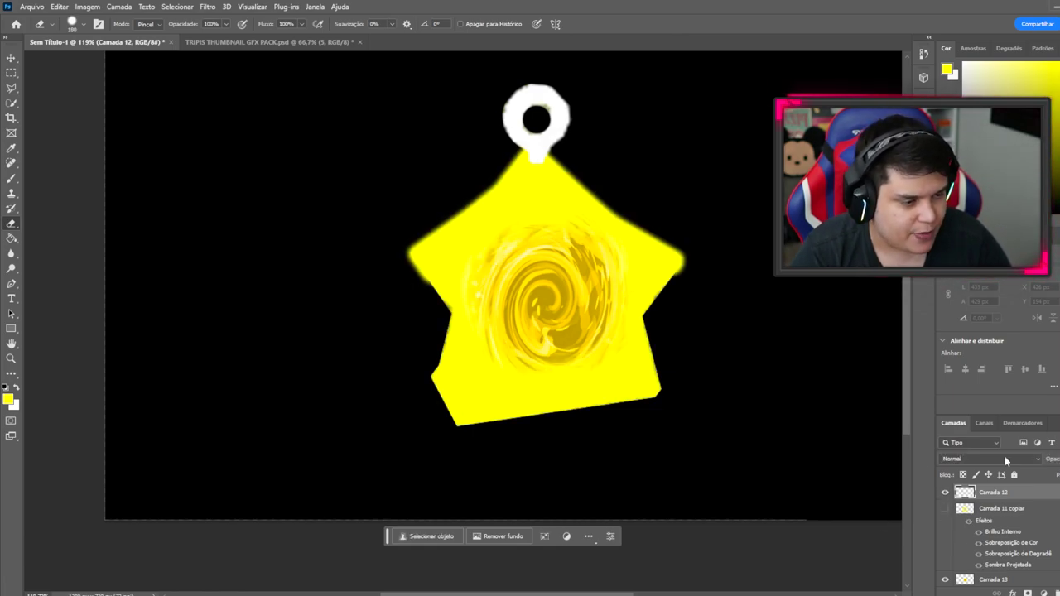
pyautogui.click(998, 510)
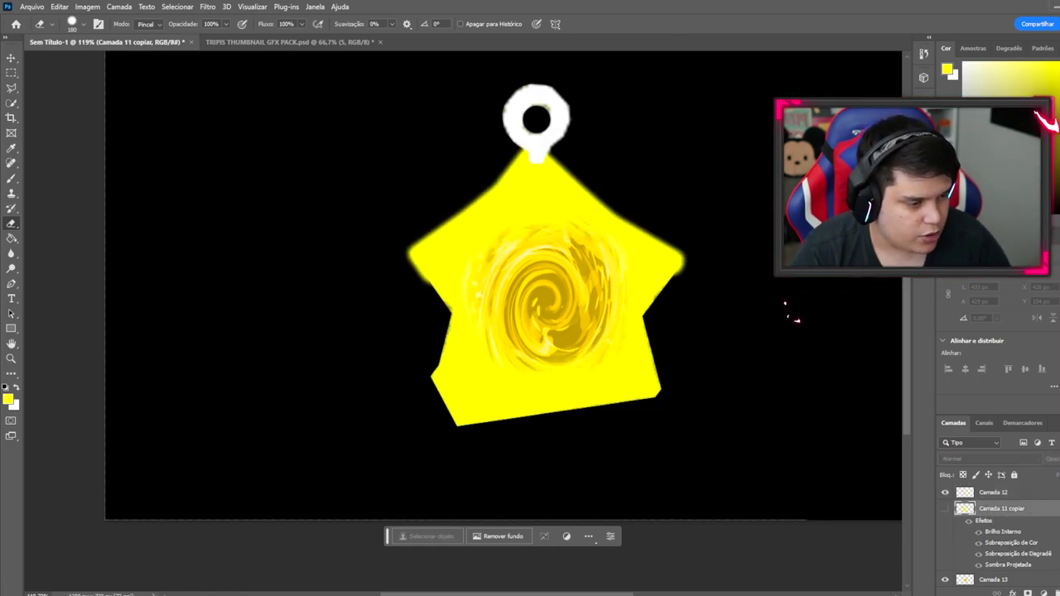
pyautogui.click(998, 579)
pyautogui.hotkey('ctrl', 'shift', 'alt', 'n')
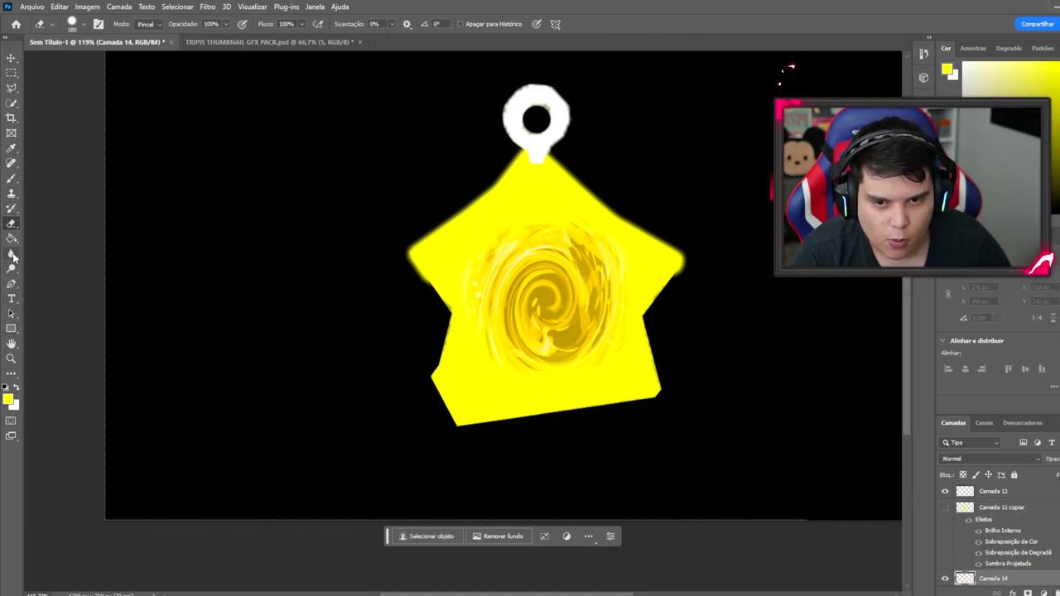
# Paint thin white spiral swirls all over the yellow star and its golden centre with the Brush
pyautogui.press('b')
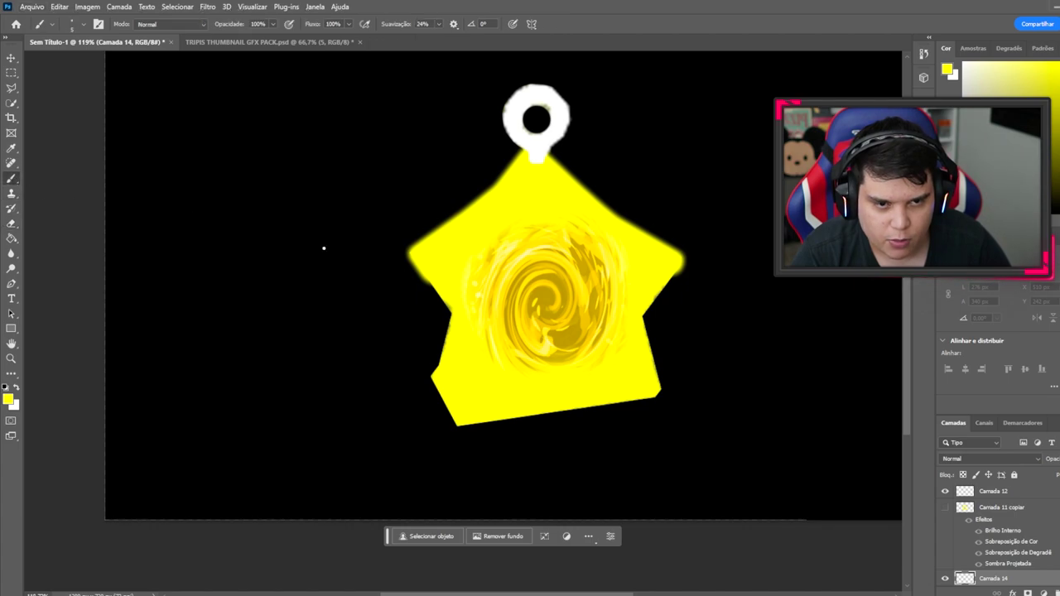
pyautogui.press('x')
pyautogui.scroll(3, 497, 235)
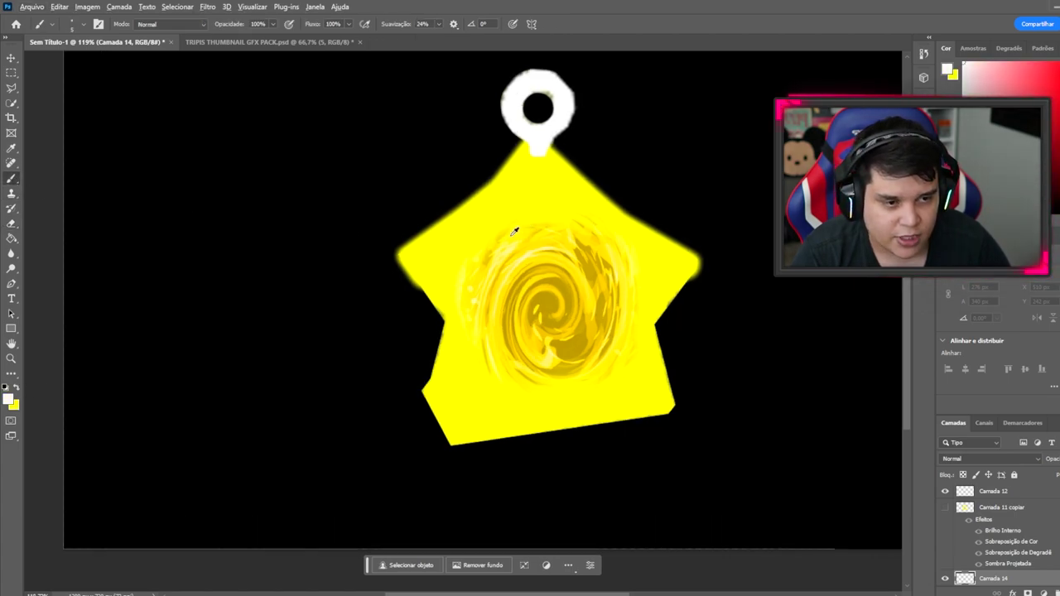
pyautogui.moveTo(462, 237); pyautogui.dragTo(466, 267)
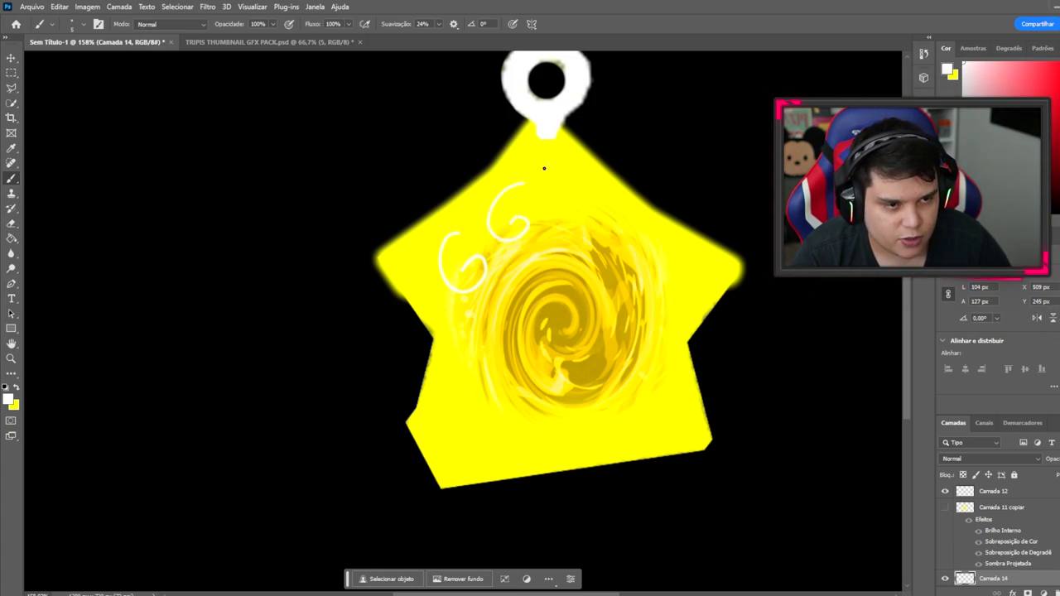
pyautogui.moveTo(431, 358); pyautogui.dragTo(490, 369)
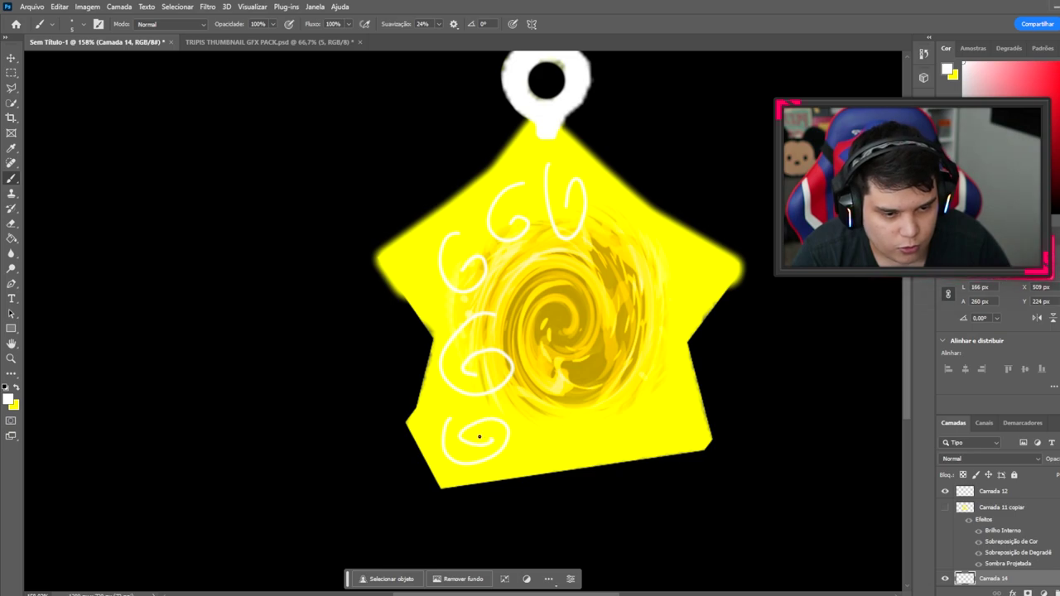
pyautogui.moveTo(544, 361); pyautogui.dragTo(543, 449)
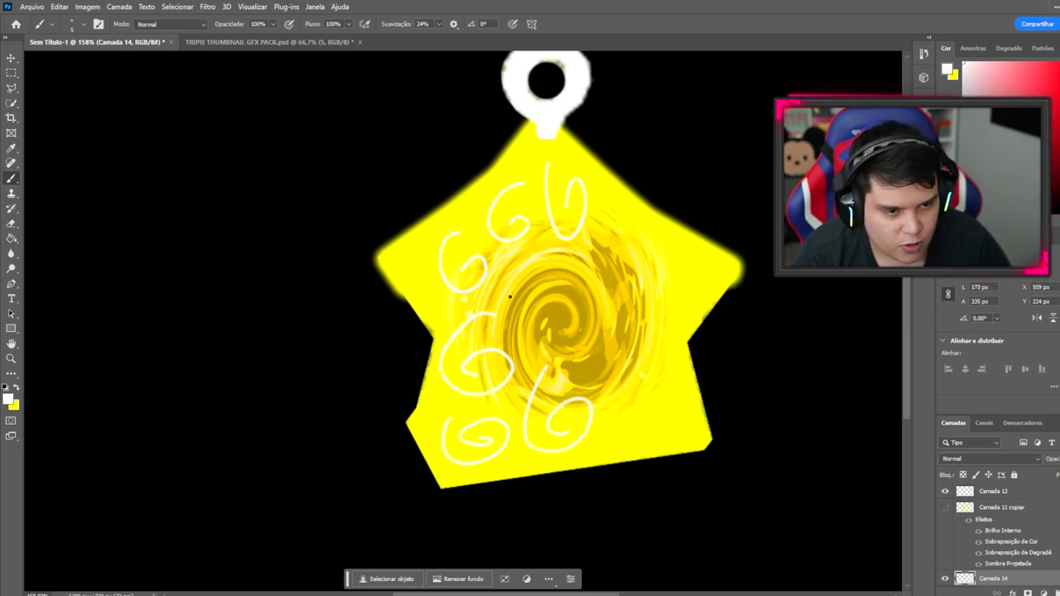
pyautogui.moveTo(515, 327); pyautogui.dragTo(575, 317)
pyautogui.moveTo(534, 251)
pyautogui.mouseDown()
pyautogui.moveTo(563, 306)
pyautogui.moveTo(558, 275)
pyautogui.mouseUp()
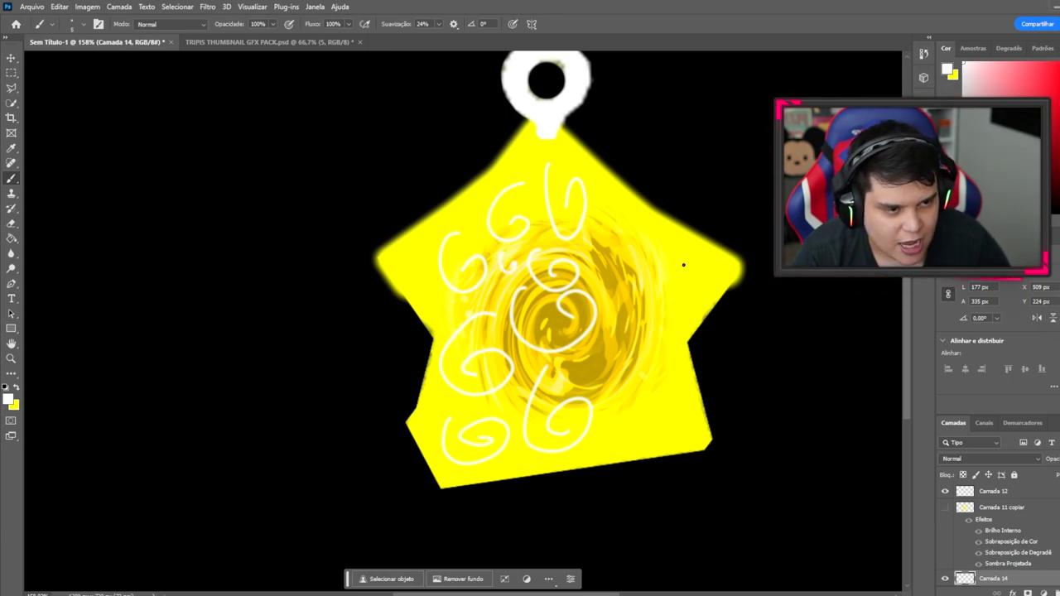
pyautogui.moveTo(697, 265)
pyautogui.mouseDown()
pyautogui.moveTo(678, 308)
pyautogui.moveTo(720, 266)
pyautogui.moveTo(686, 284)
pyautogui.mouseUp()
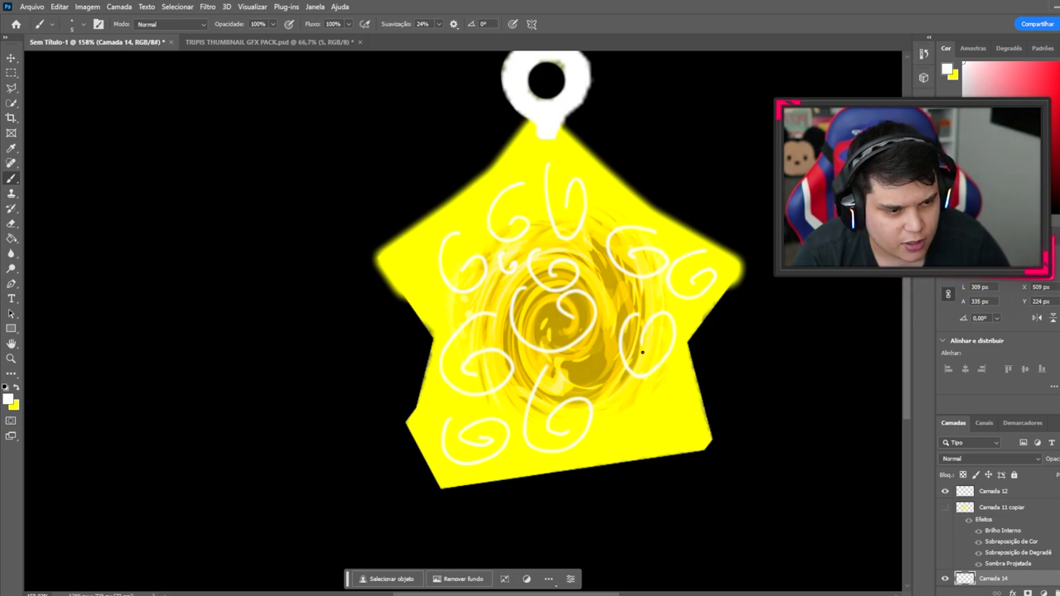
pyautogui.moveTo(613, 408); pyautogui.dragTo(640, 400)
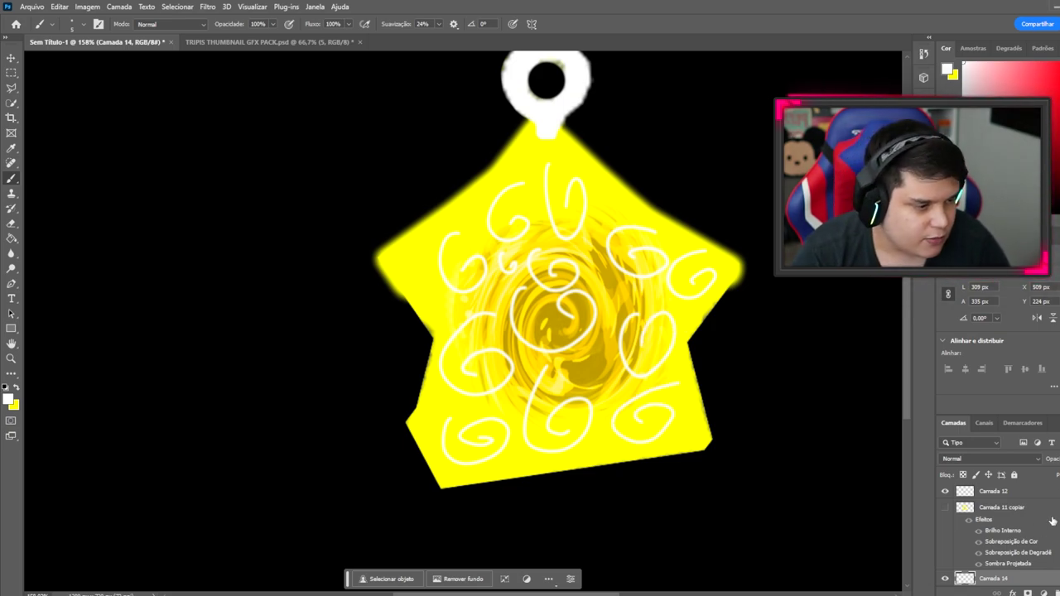
# Lower the opacity of the white swirls layer Camada 14 and show Camada 11 copiar again
pyautogui.moveTo(1059, 471); pyautogui.dragTo(1052, 471)
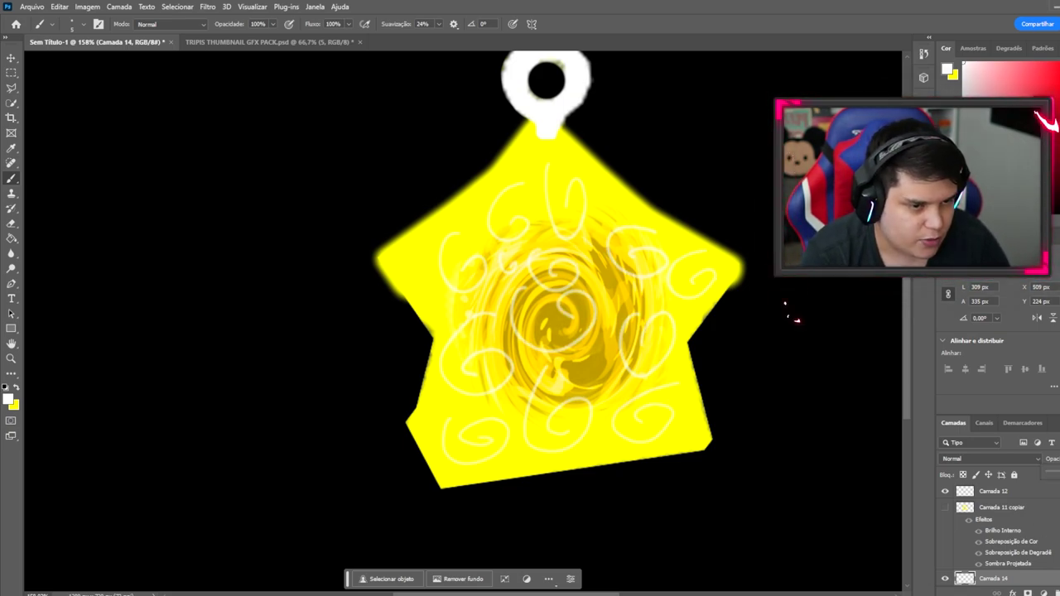
pyautogui.click(945, 508)
pyautogui.scroll(-5, 693, 367)
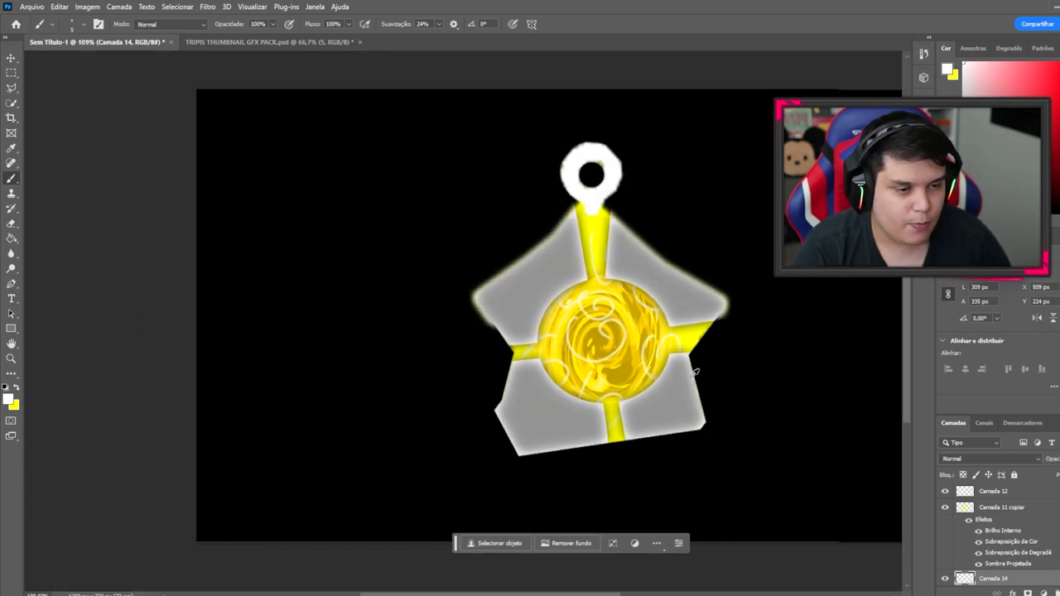
# Paint extra small white swirls on the star's yellow top and right arms on Camada 14
pyautogui.scroll(3, 616, 308)
pyautogui.scroll(3, 596, 294)
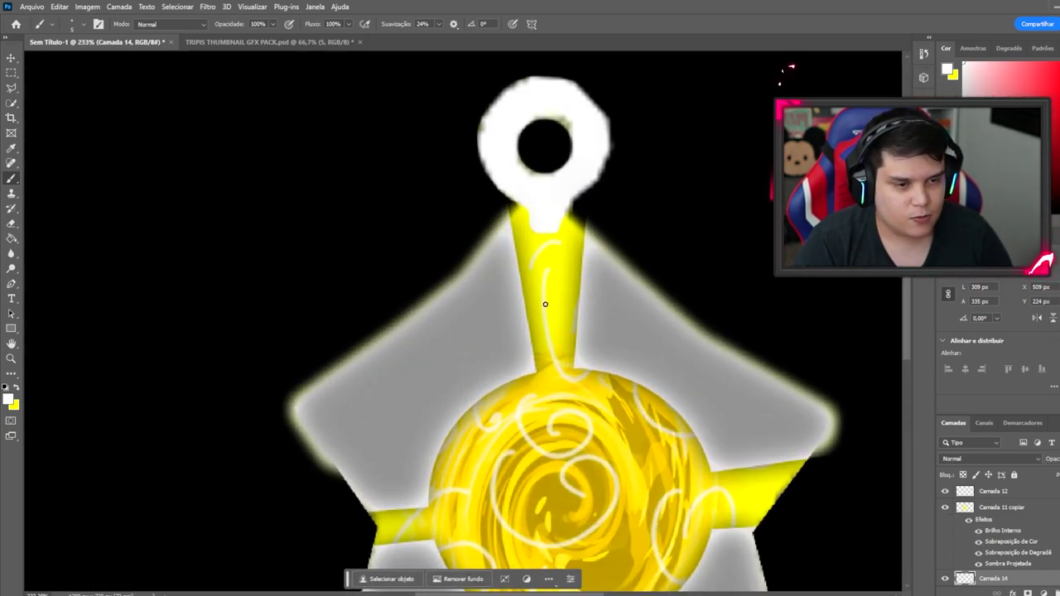
pyautogui.scroll(-2, 466, 457)
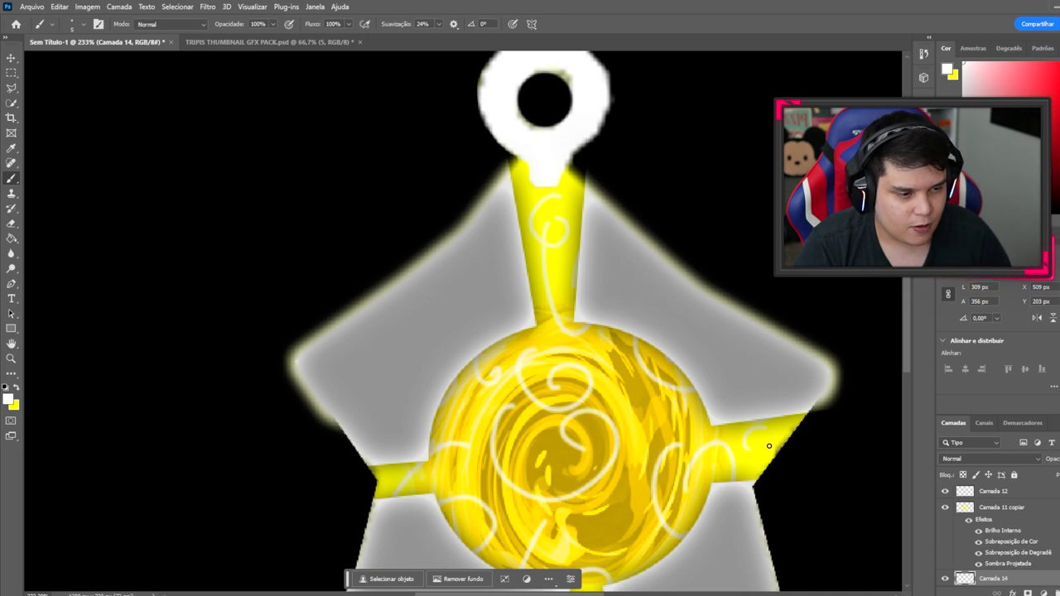
pyautogui.scroll(-6, 635, 397)
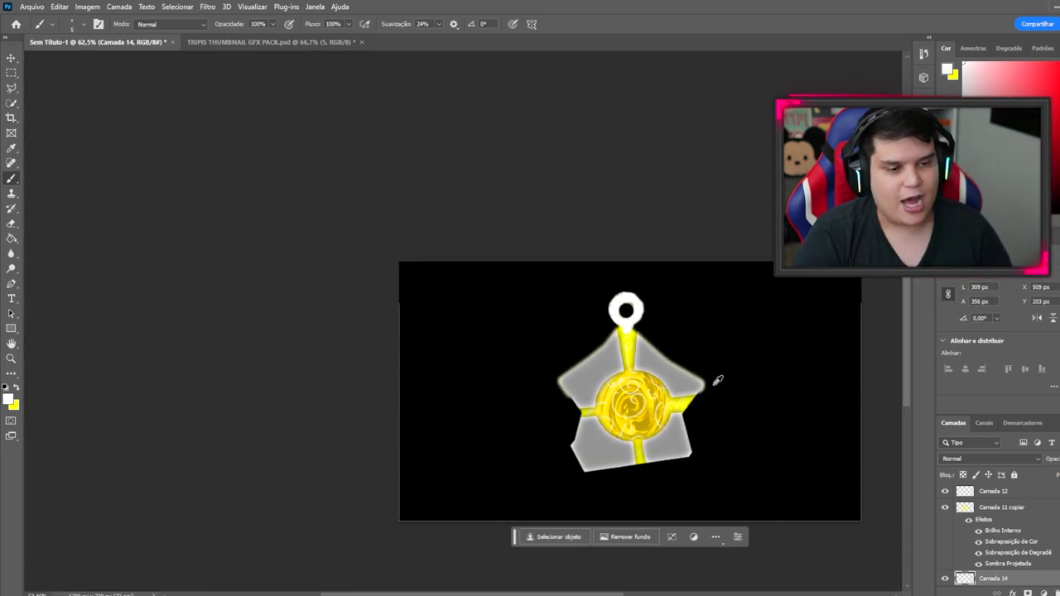
# Show the other two fruit designs and move the merged portal star, Camada 12, to the right side of the canvas
pyautogui.scroll(2, 515, 424)
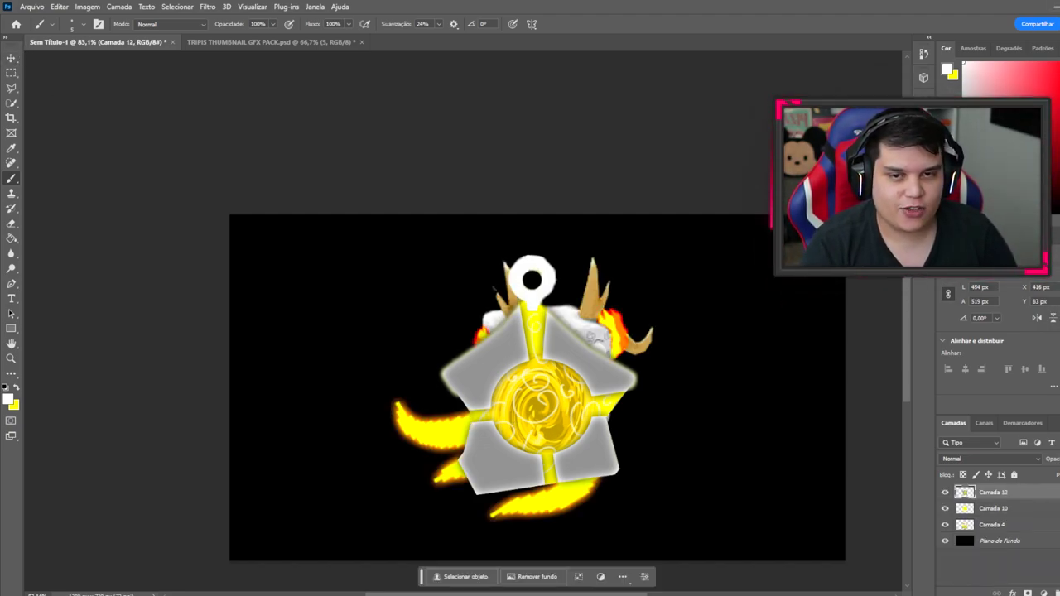
pyautogui.click(13, 59)
pyautogui.moveTo(530, 397); pyautogui.dragTo(727, 397)
# Move the horned white cube design, Camada 4, to the left clear of the yellow star and scale it to 80.57%
pyautogui.click(590, 332)
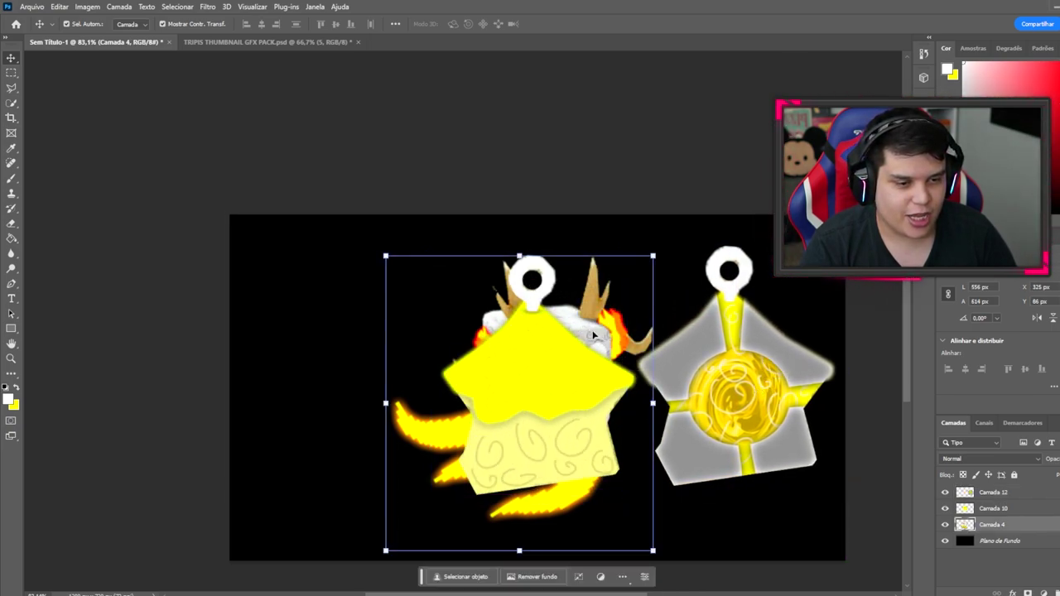
pyautogui.moveTo(590, 332); pyautogui.dragTo(418, 325)
pyautogui.moveTo(476, 247); pyautogui.dragTo(449, 274)
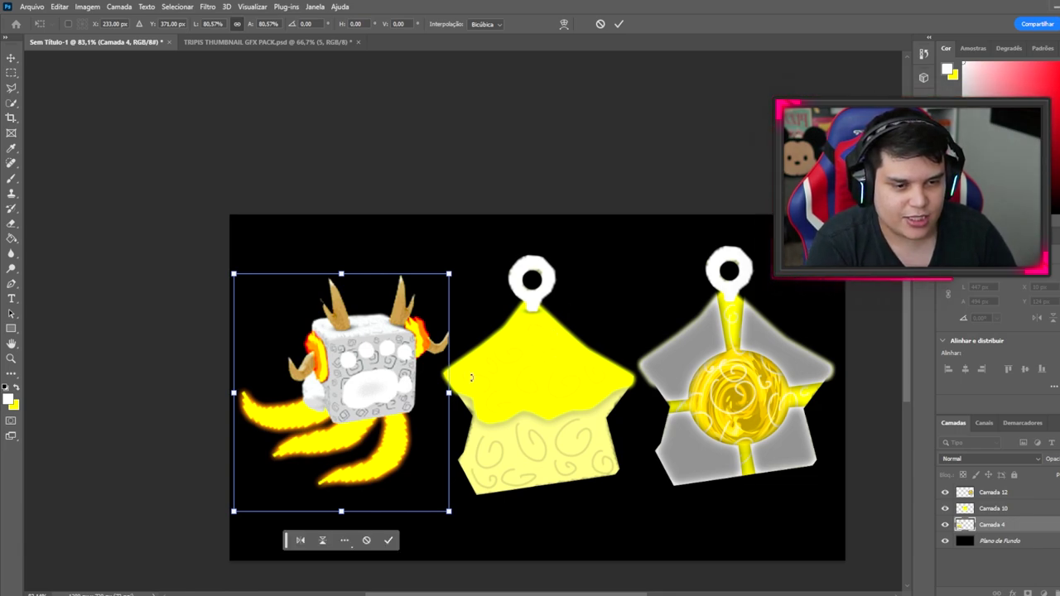
pyautogui.press('Return')
# Swap the two designs, placing the plain yellow star at the canvas's left edge and the horned cube in the middle
pyautogui.moveTo(542, 383); pyautogui.dragTo(303, 399)
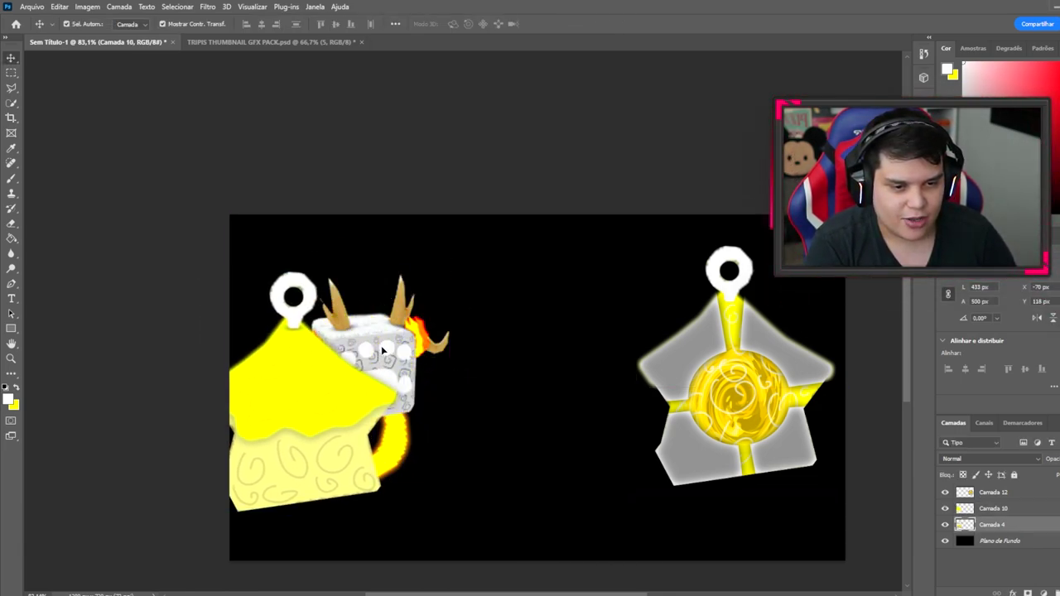
pyautogui.moveTo(380, 346); pyautogui.dragTo(552, 335)
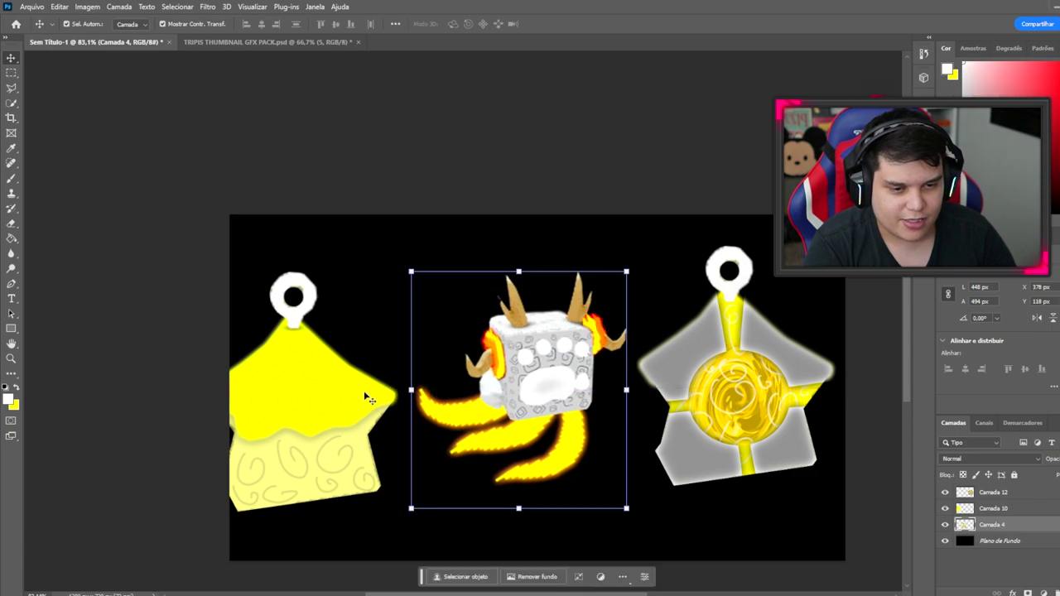
pyautogui.moveTo(367, 398)
pyautogui.mouseDown()
pyautogui.moveTo(378, 367)
pyautogui.moveTo(390, 369)
pyautogui.moveTo(373, 378)
pyautogui.mouseUp()
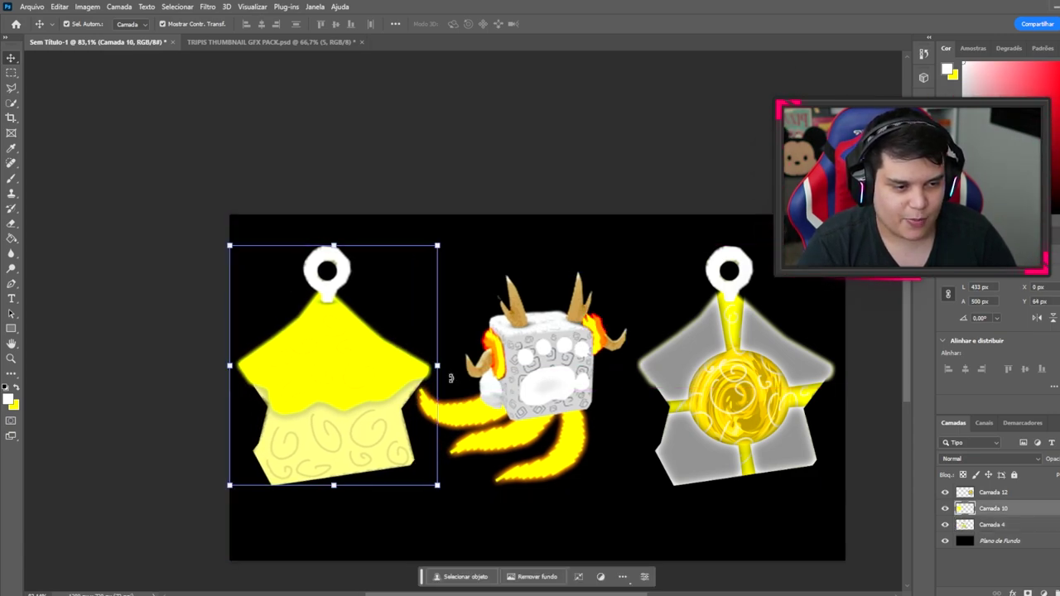
# Scale the portal star to 85.64% and shift it against the canvas's right edge
pyautogui.click(716, 385)
pyautogui.moveTo(845, 245); pyautogui.dragTo(828, 263)
pyautogui.moveTo(765, 370); pyautogui.dragTo(781, 365)
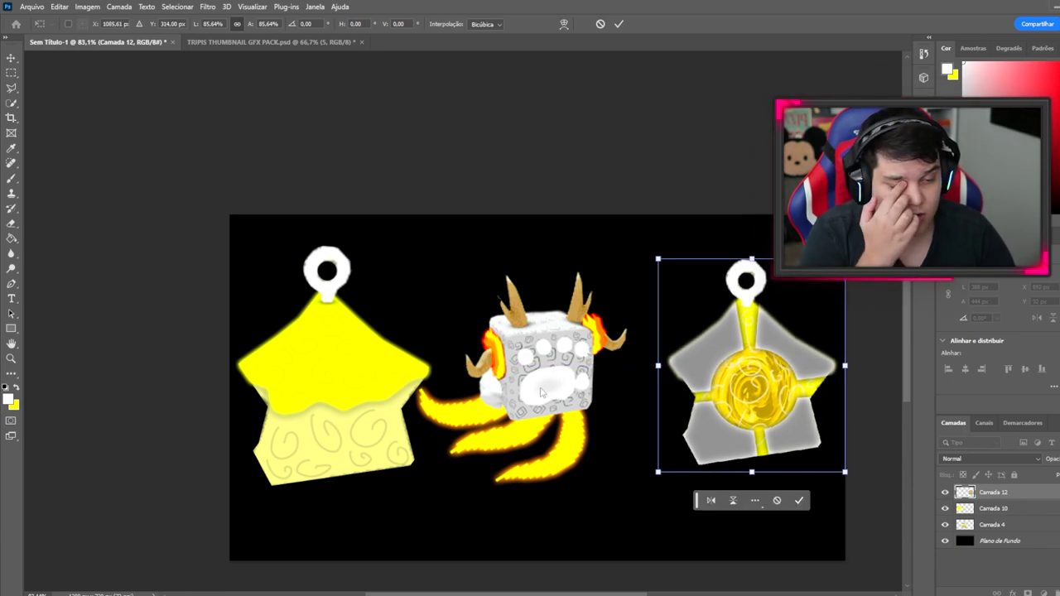
# Shift the horned cube slightly right to sit between the two stars, and deselect it
pyautogui.click(544, 386)
pyautogui.click(556, 389)
pyautogui.moveTo(558, 393); pyautogui.dragTo(584, 393)
pyautogui.click(654, 151)
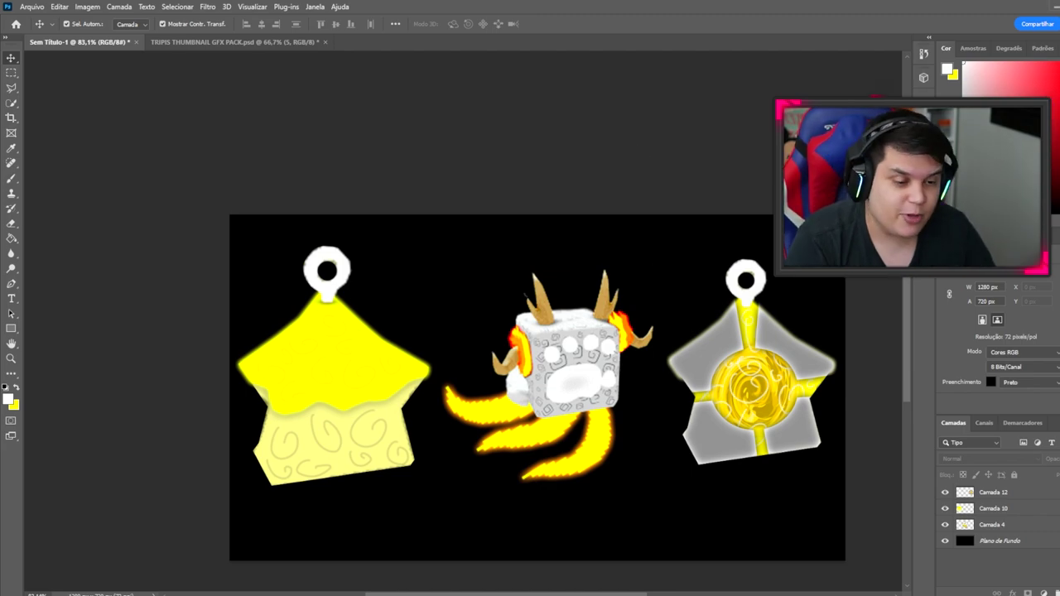
pyautogui.moveTo(559, 594); pyautogui.dragTo(580, 594)
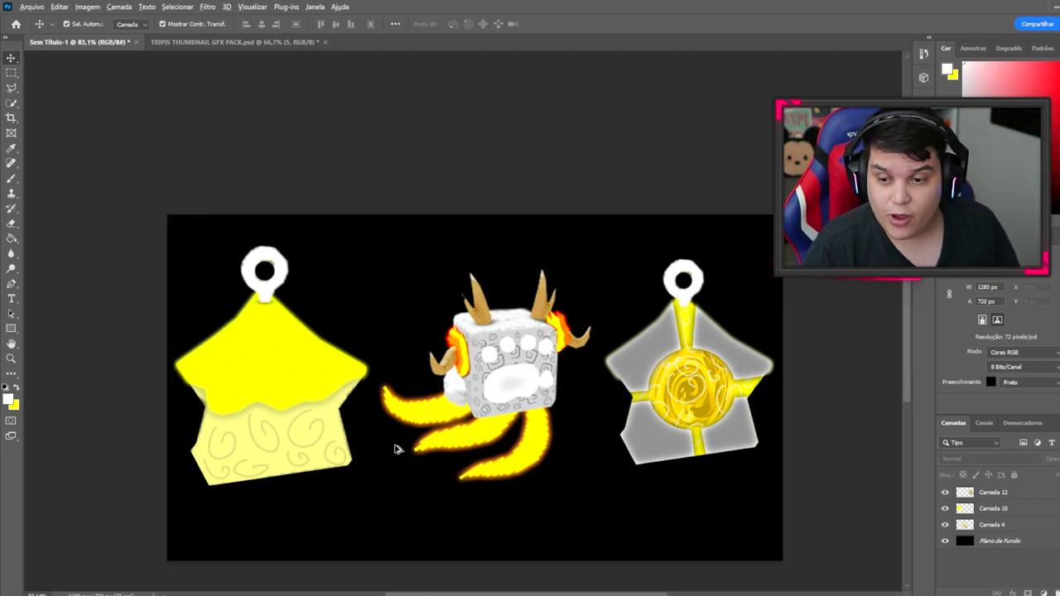
pyautogui.scroll(1, 395, 448)
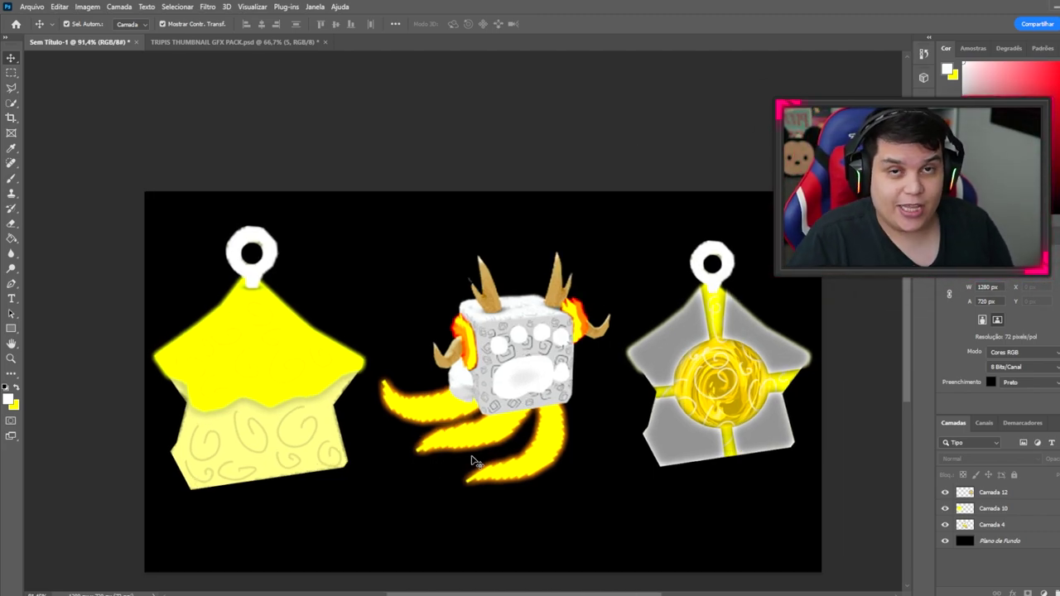